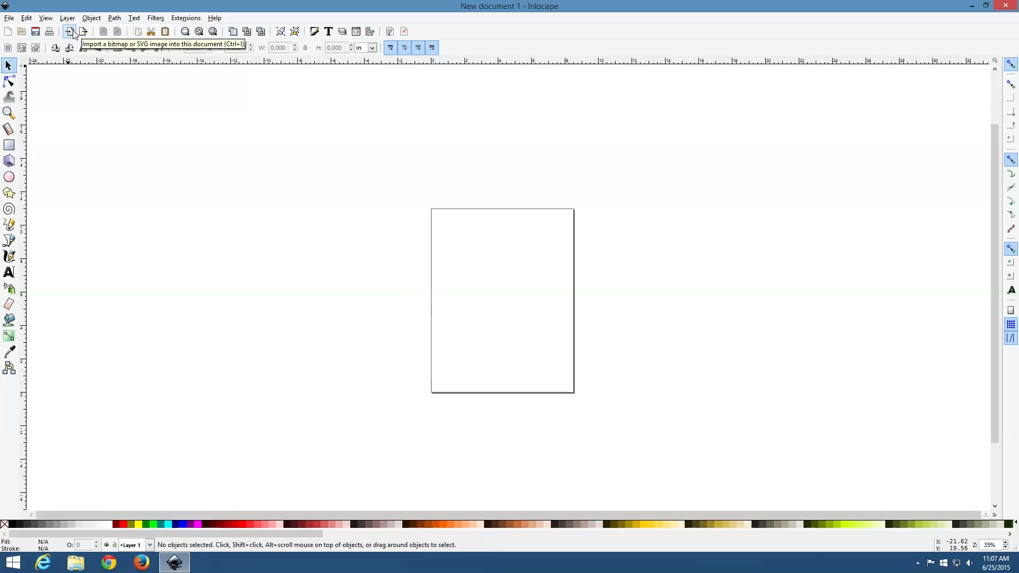
Step: Import Yellow-Rose.jpg from the Desktop as a linked image, with DPI from file and rendering mode None (auto)
click(9, 20)
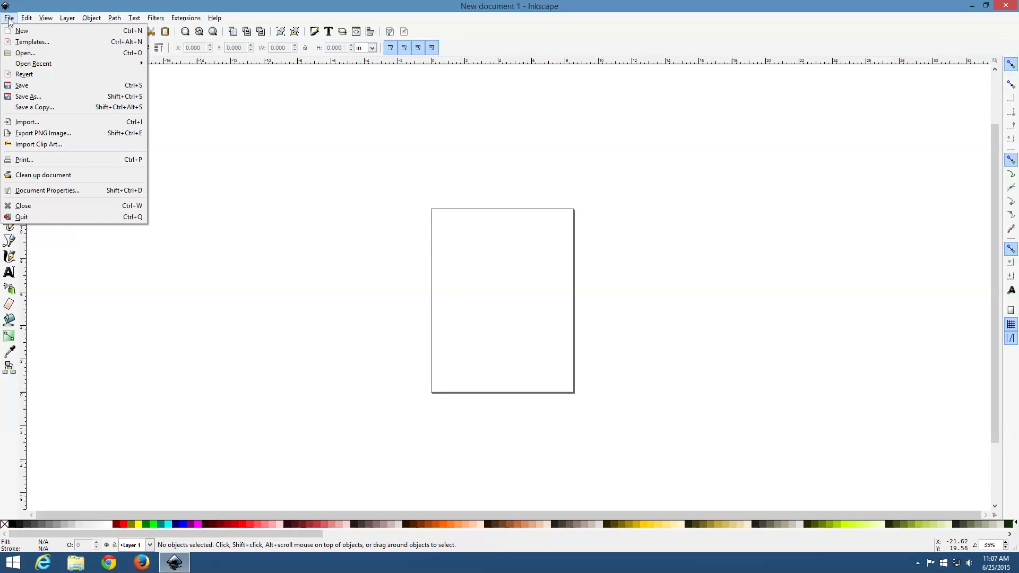
click(35, 122)
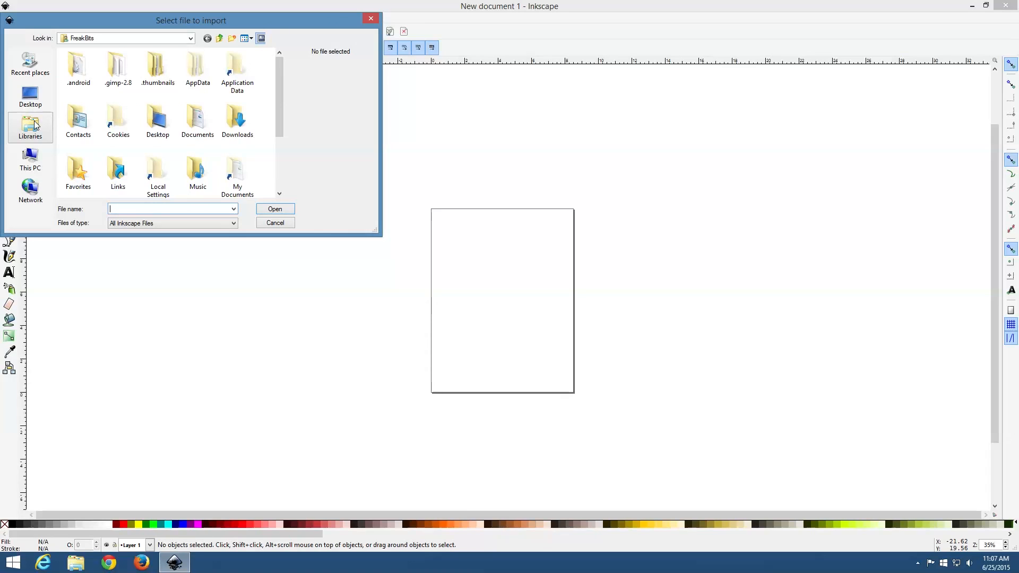
double_click(158, 121)
click(109, 98)
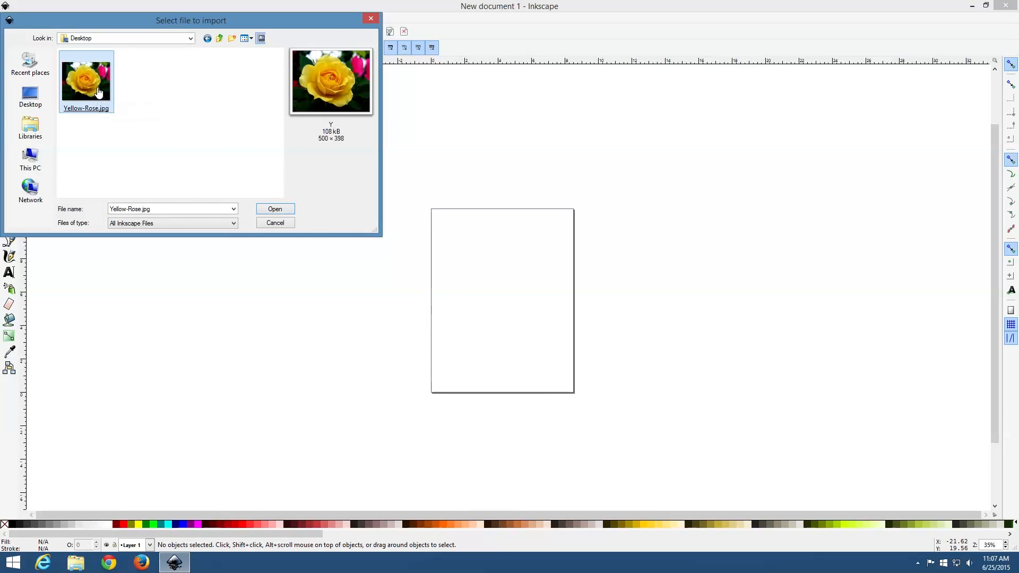
click(274, 209)
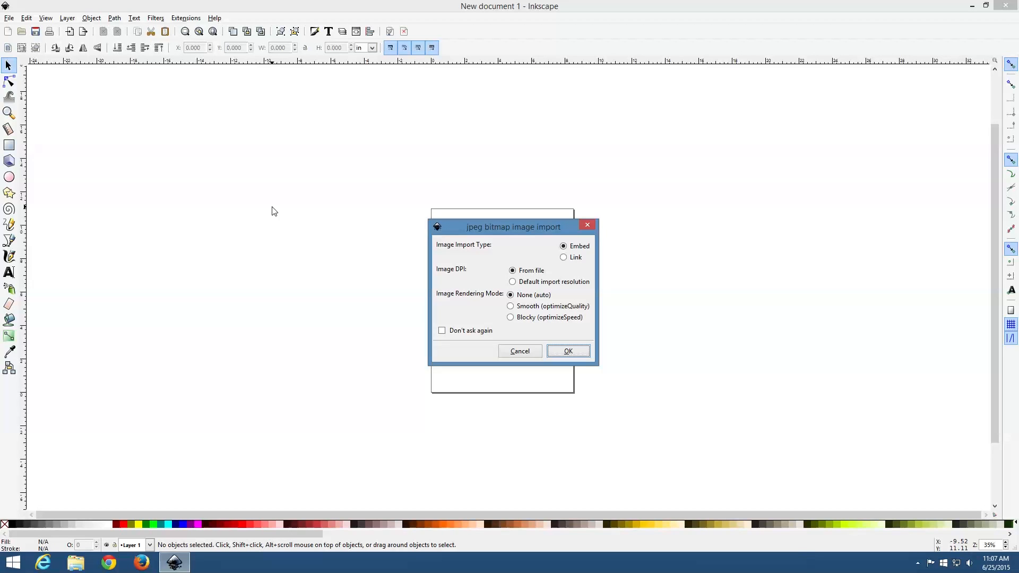
click(564, 258)
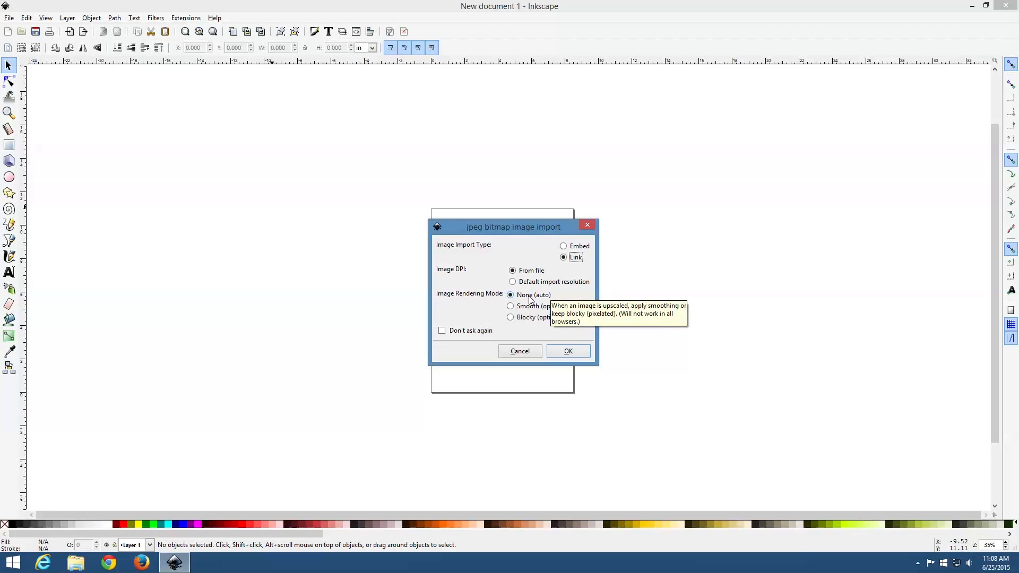
click(581, 354)
Step: Move the imported rose photo onto the upper part of the page, at about X 0.369 in and Y 4.982 in
drag(603, 345, 501, 253)
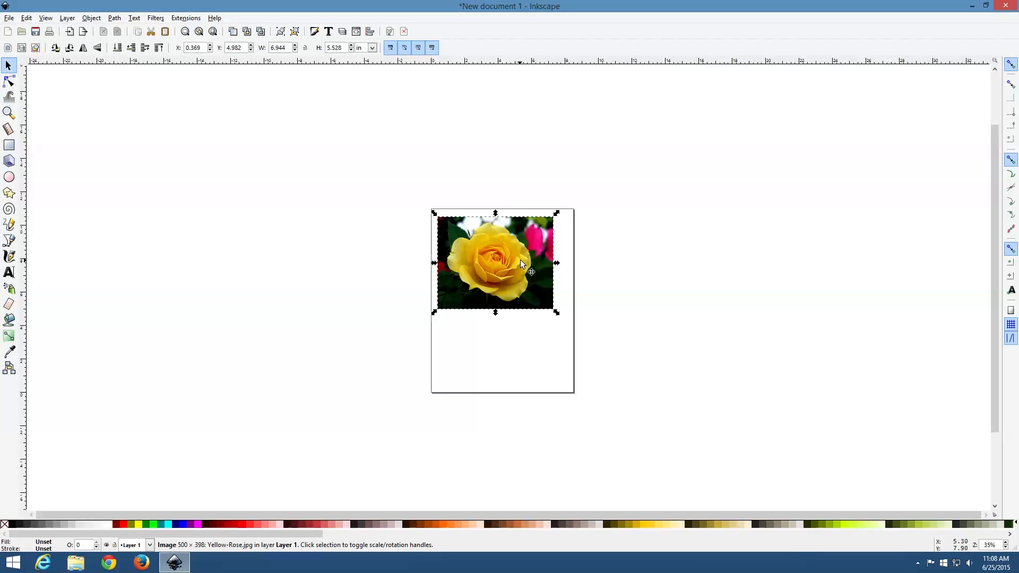
key(ctrl)
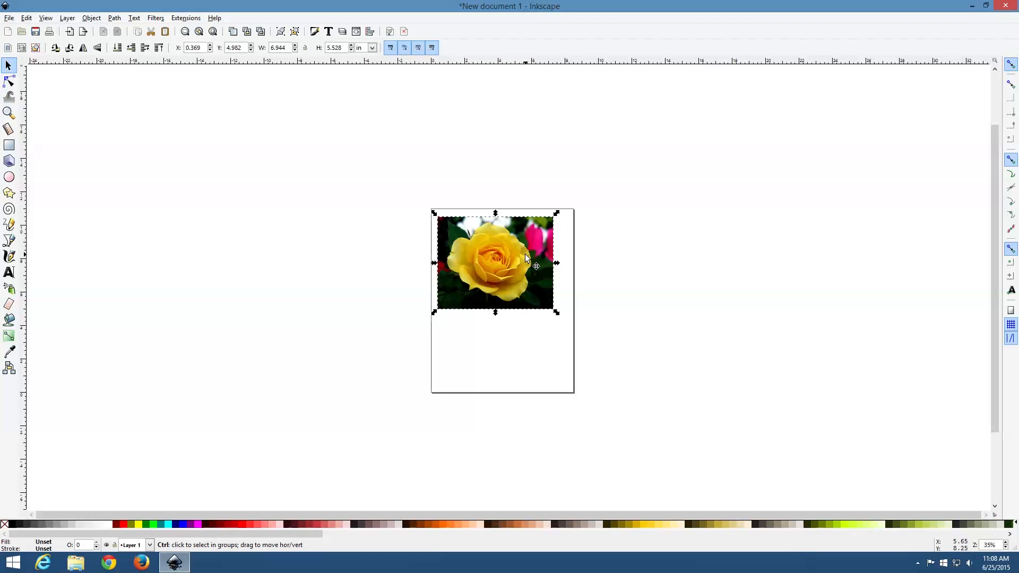
scroll(526, 254, up, 3)
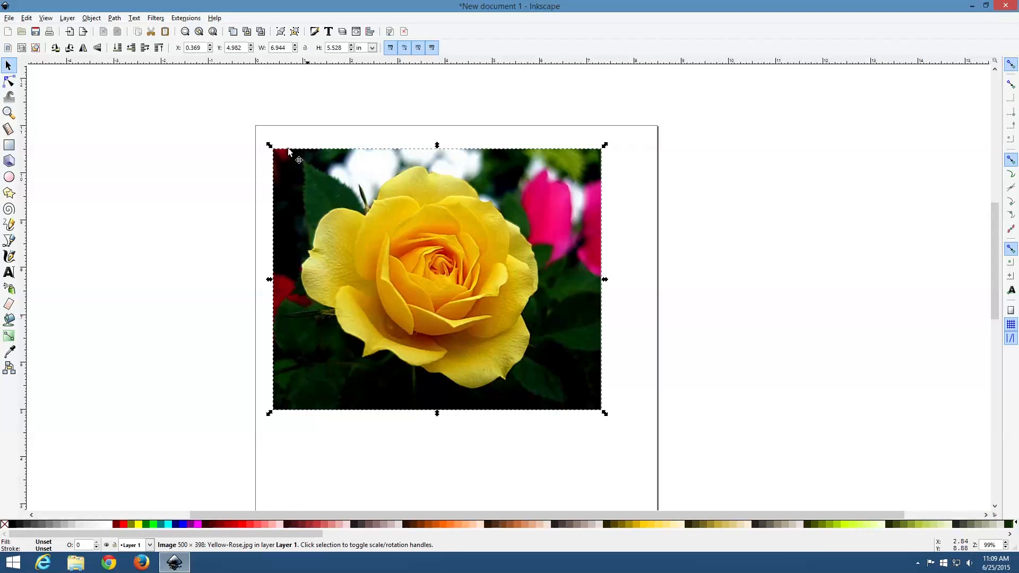
Step: Open Trace Bitmap for the rose photo and turn on its live preview
click(115, 19)
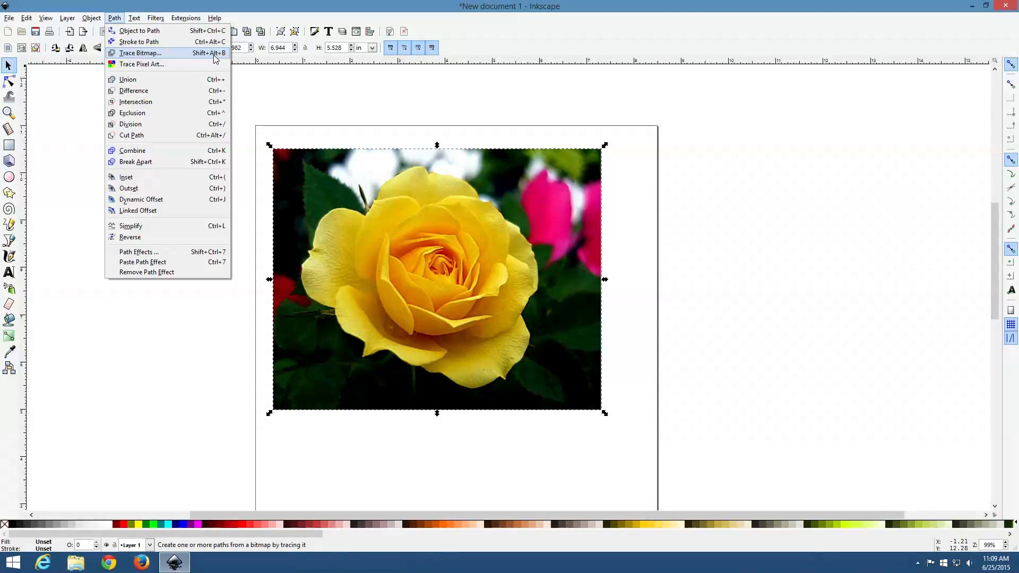
click(397, 220)
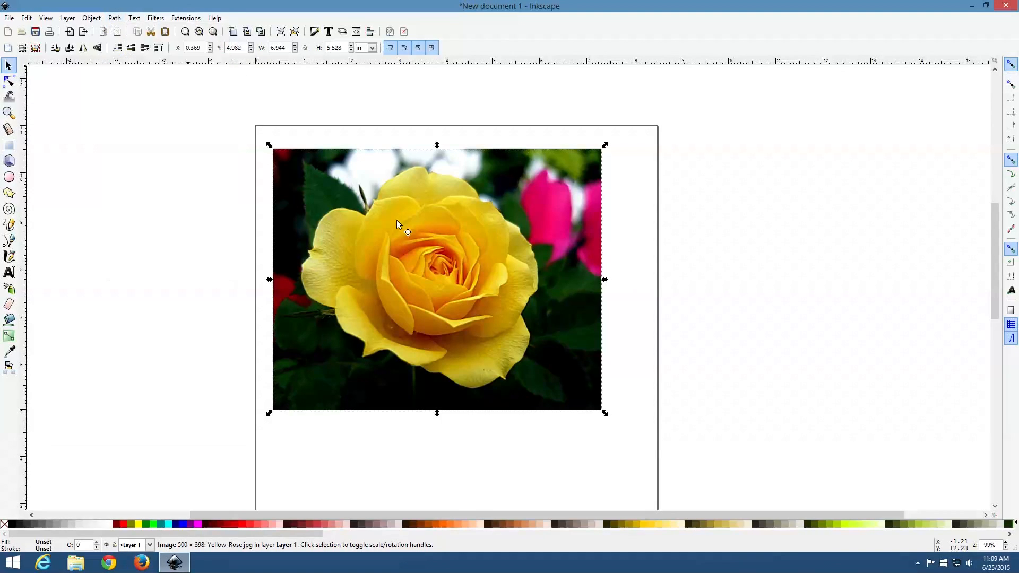
right_click(397, 220)
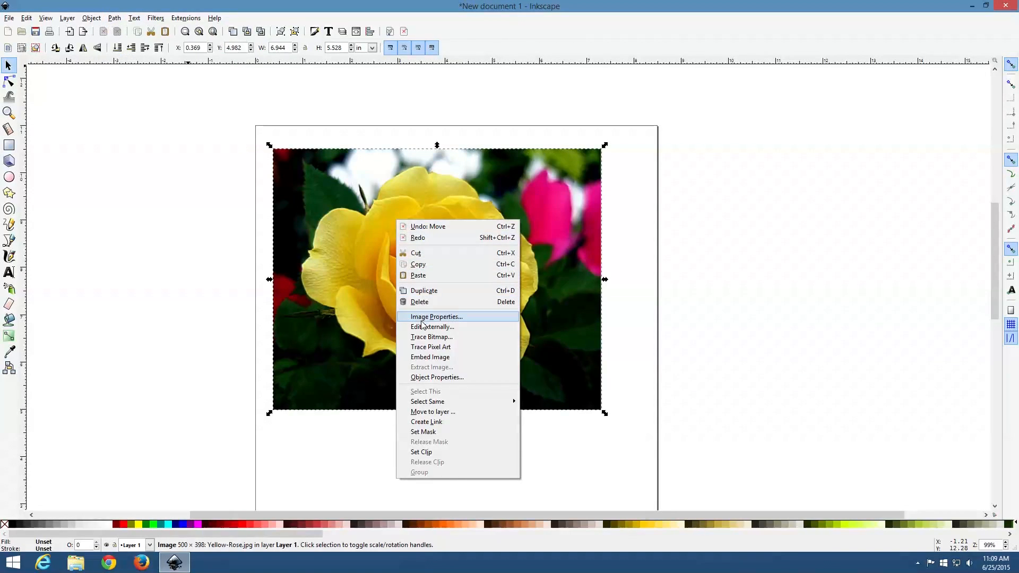
click(438, 338)
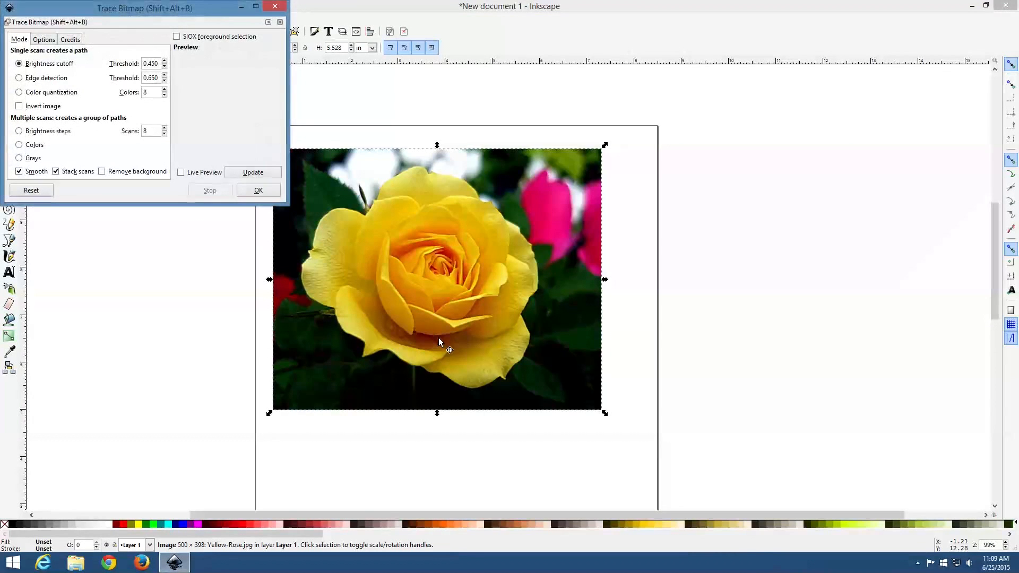
mouse_move(155, 10)
mouse_down()
mouse_move(184, 176)
mouse_move(250, 172)
mouse_move(190, 101)
mouse_up()
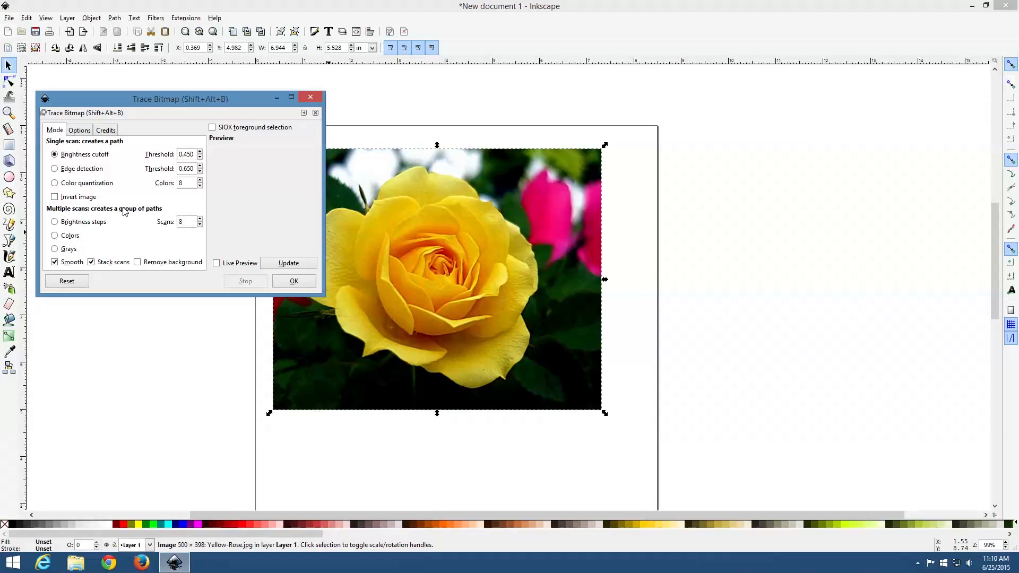
click(217, 264)
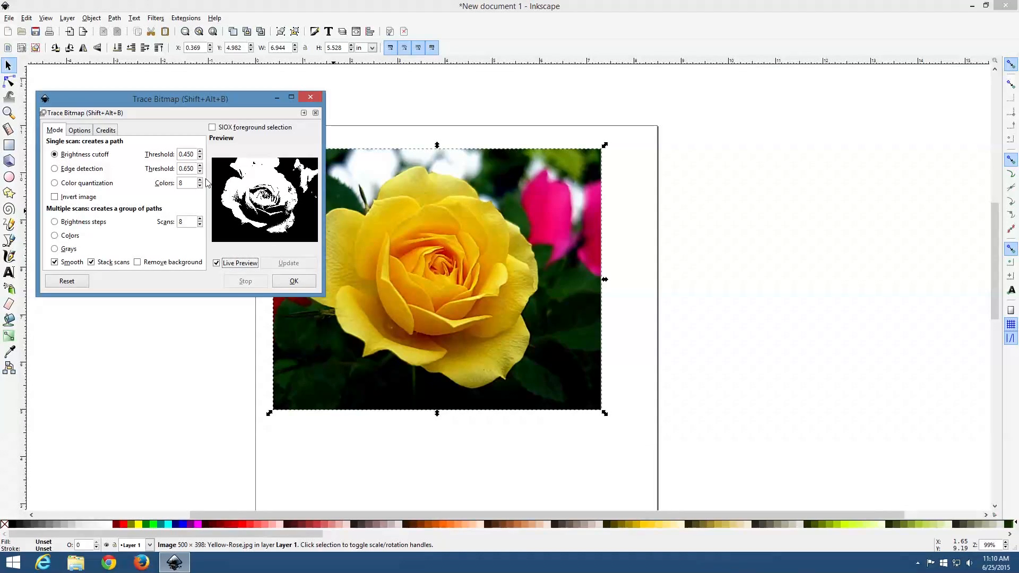
Step: Set the Brightness cutoff threshold of the bitmap trace to 0.480
click(200, 158)
click(199, 158)
click(200, 157)
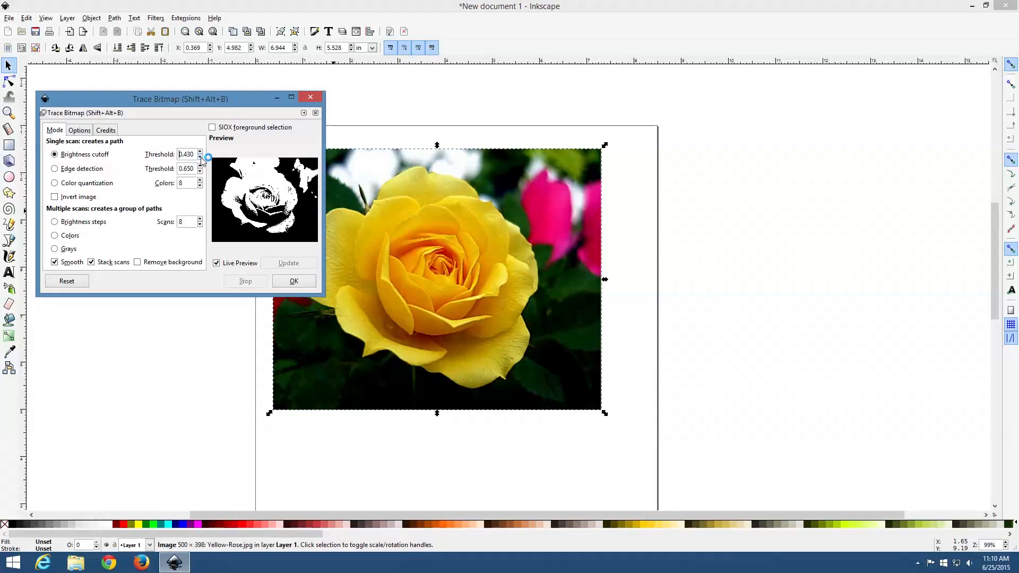
click(200, 152)
click(200, 151)
click(200, 152)
click(200, 152)
click(200, 152)
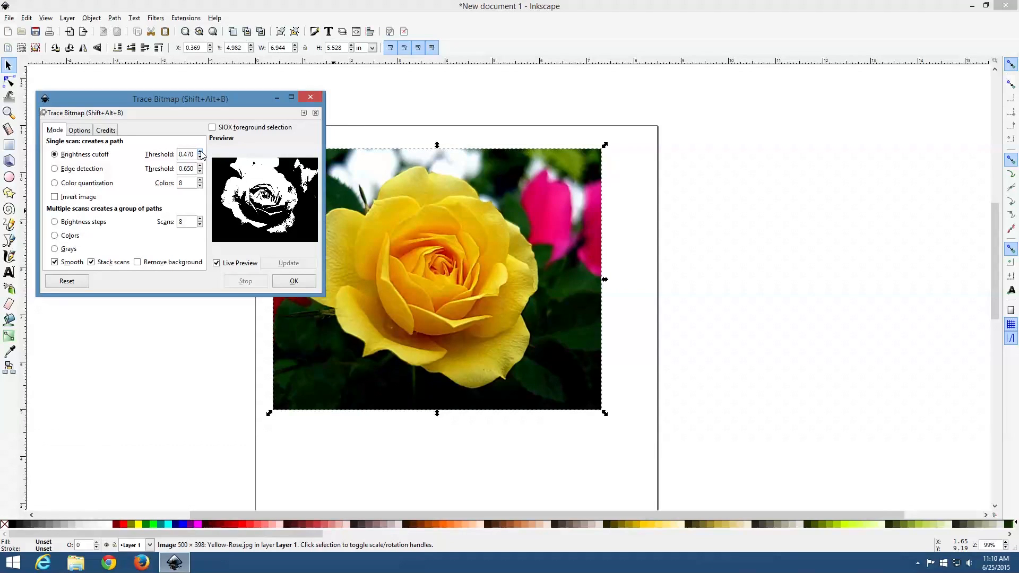
click(200, 151)
Step: Preview the Grays scan mode and trace the rose photo into a path with Brightness cutoff
click(54, 249)
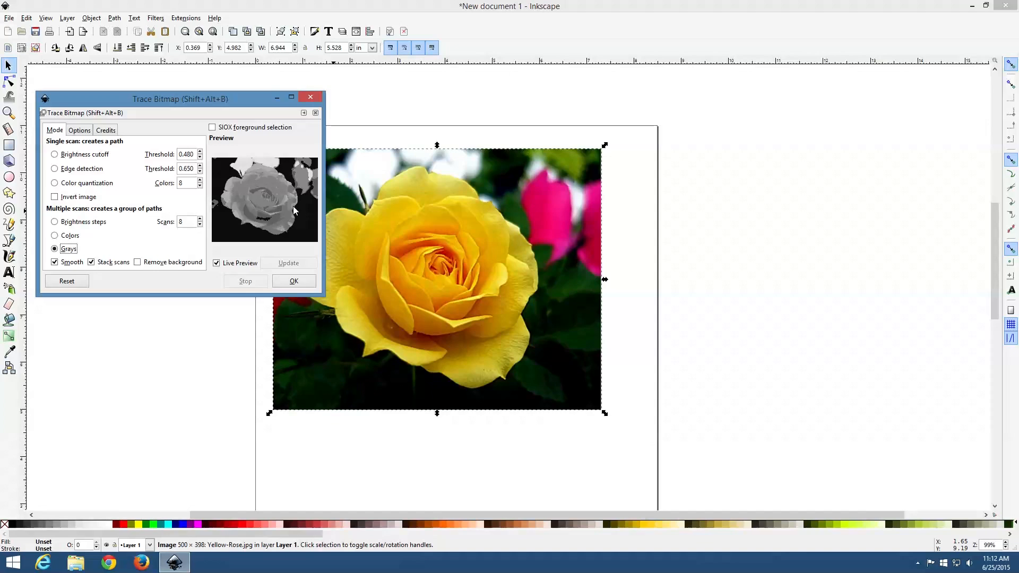
click(104, 155)
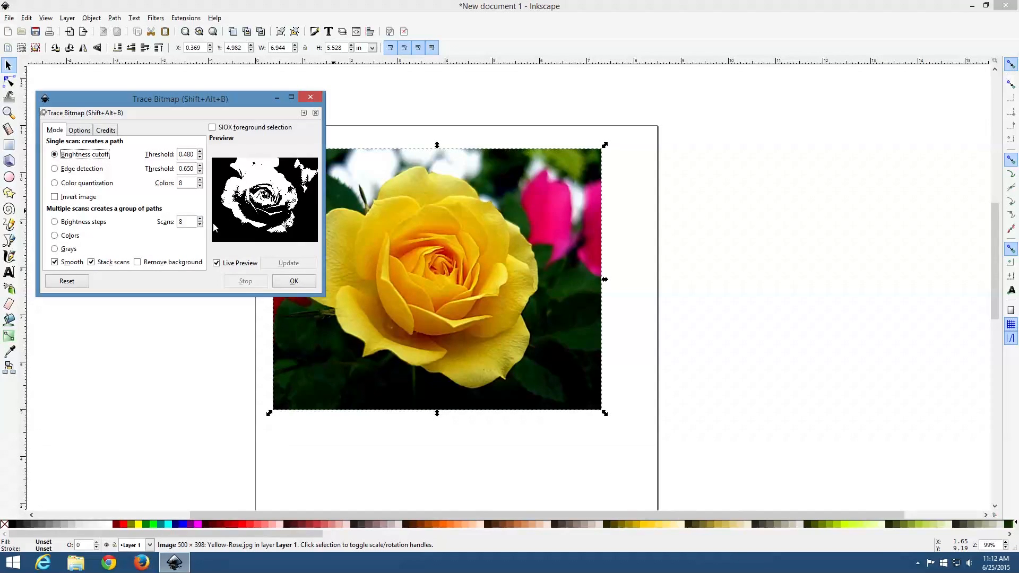
click(291, 281)
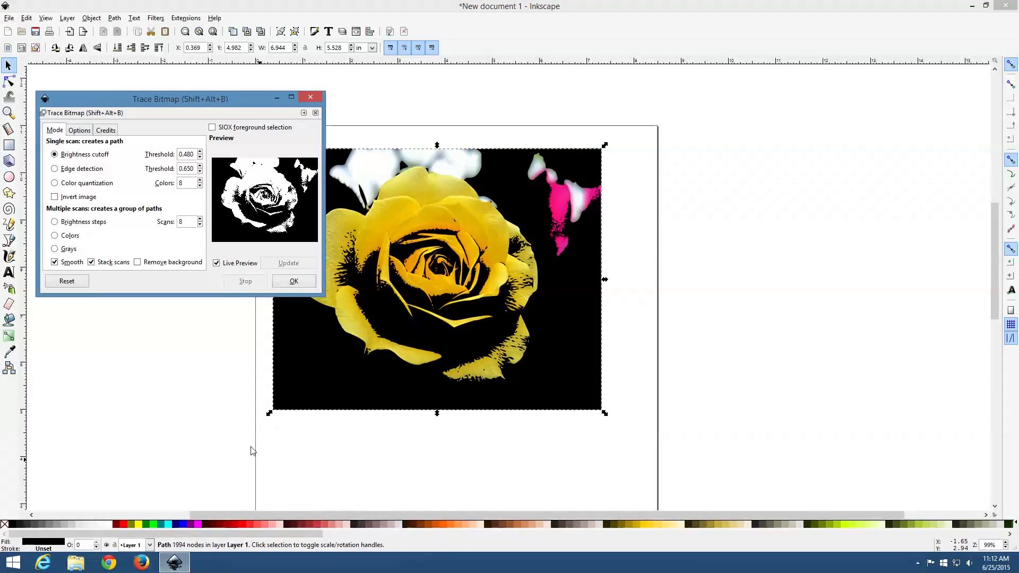
click(311, 97)
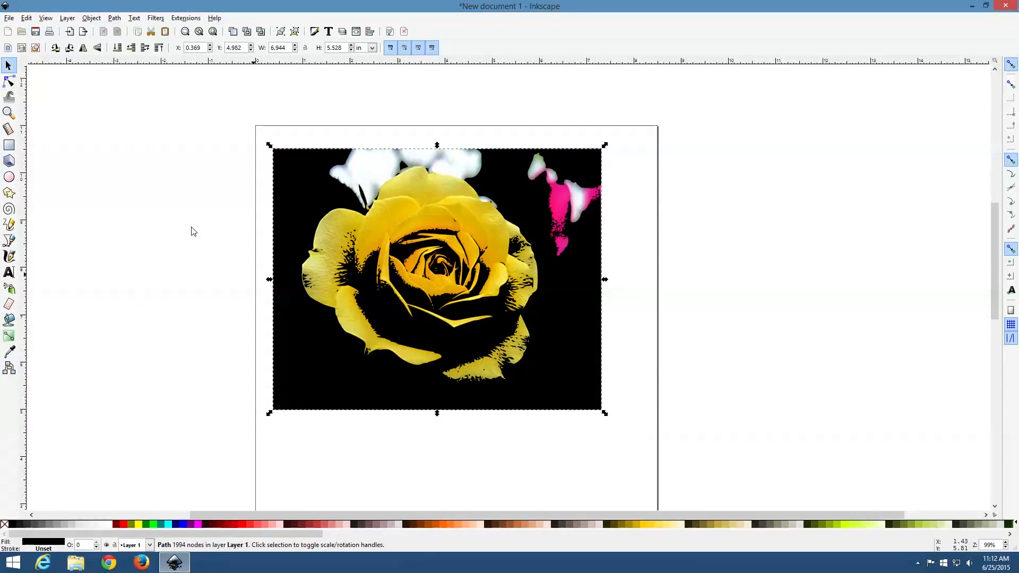
Step: Move the black traced path off the photo so it sits beside it on the right, at about X 7.653 in
click(11, 65)
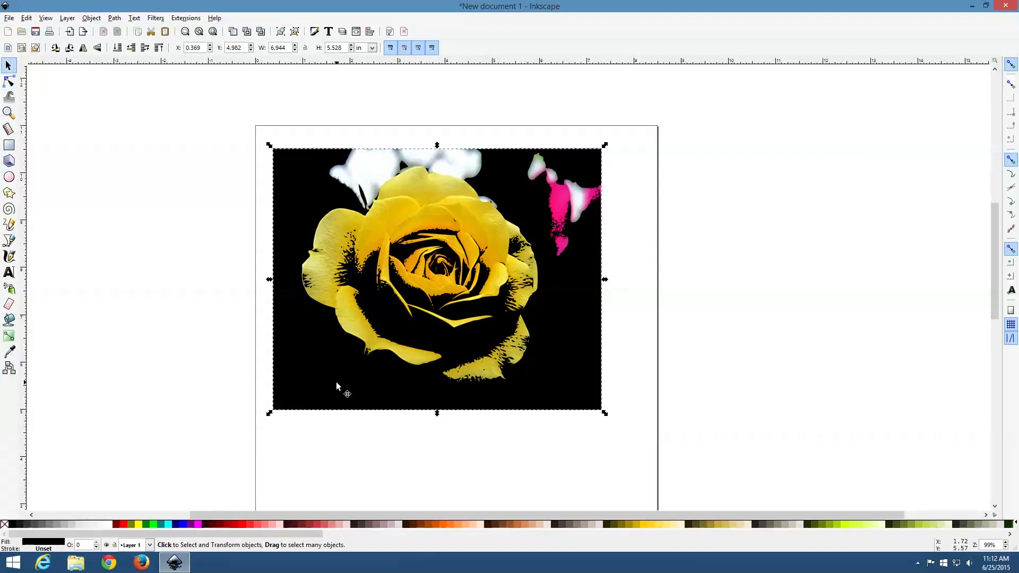
mouse_move(336, 381)
mouse_down()
mouse_move(392, 392)
mouse_move(670, 374)
mouse_up()
drag(428, 370, 428, 370)
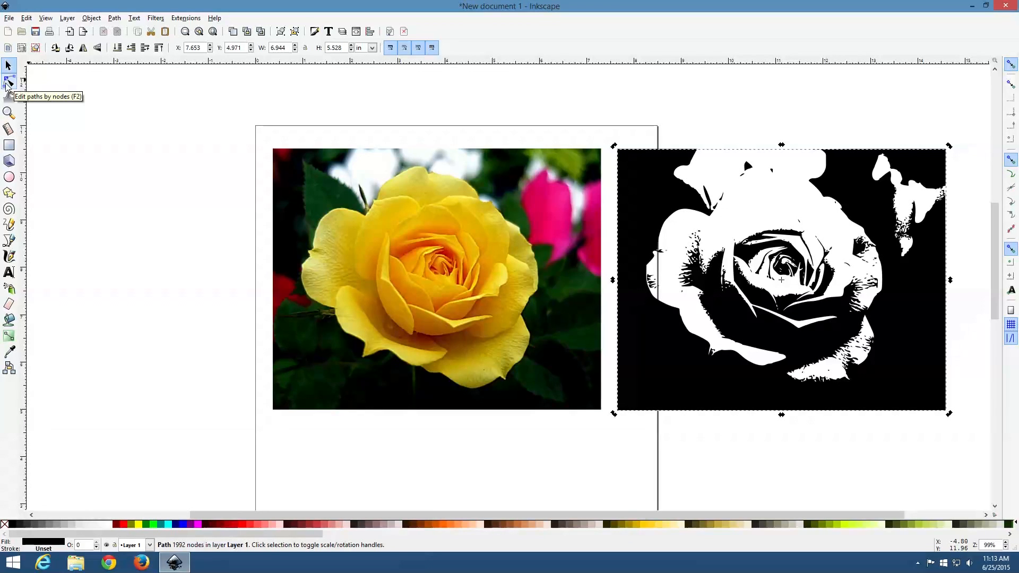
Step: Start a straight-segment Bezier outline at the rose's lower-left petal tip and trace up the left edge to the notch by the bud
click(9, 241)
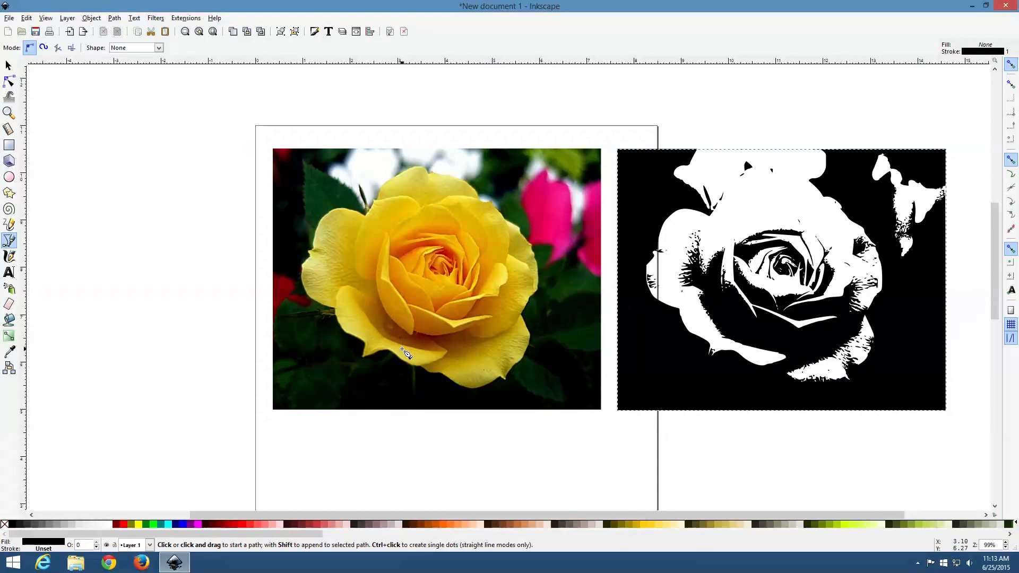
scroll(405, 353, up, 2)
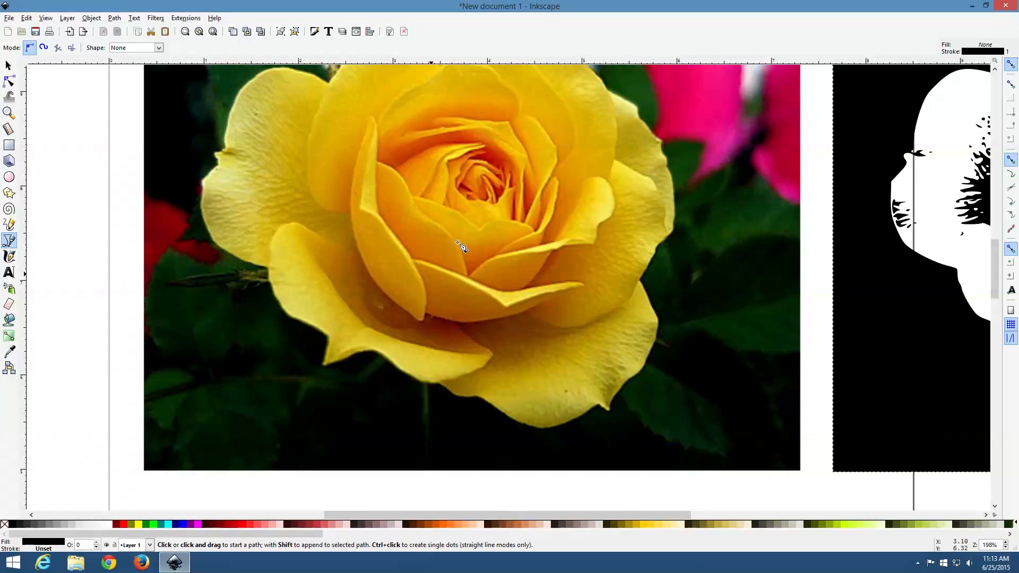
scroll(722, 246, up, 2)
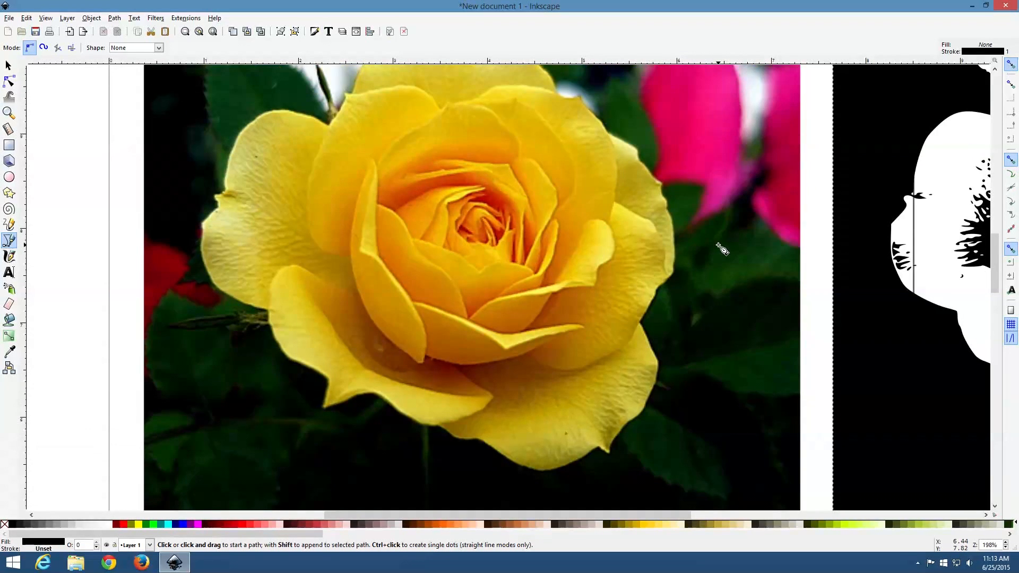
scroll(722, 249, up, 2)
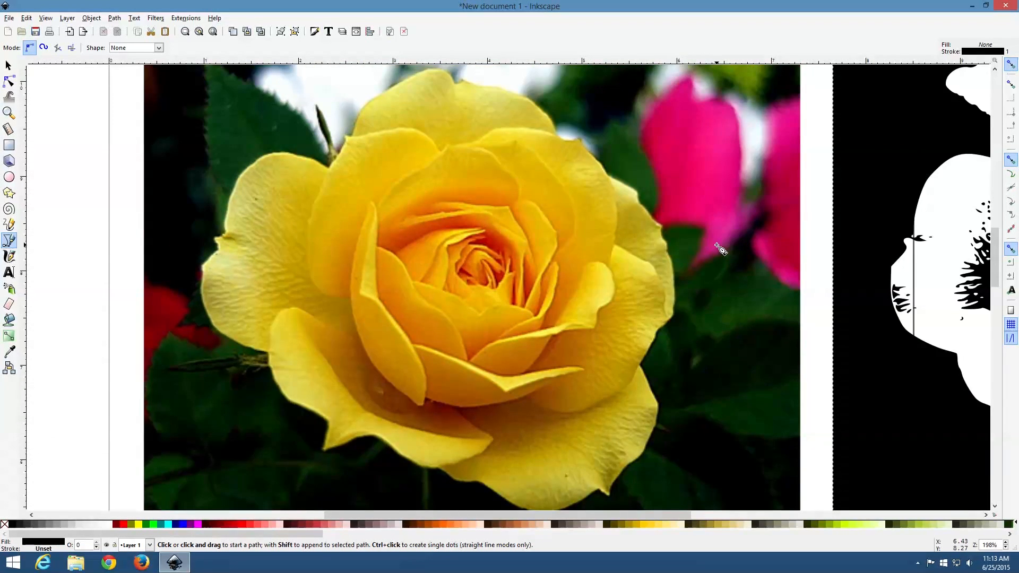
scroll(720, 249, down, 1)
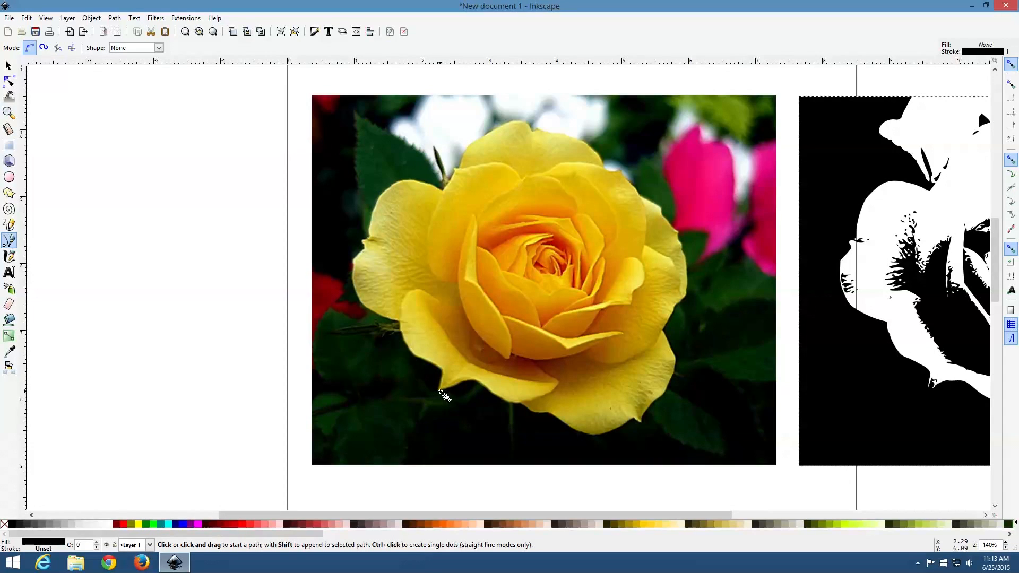
click(440, 391)
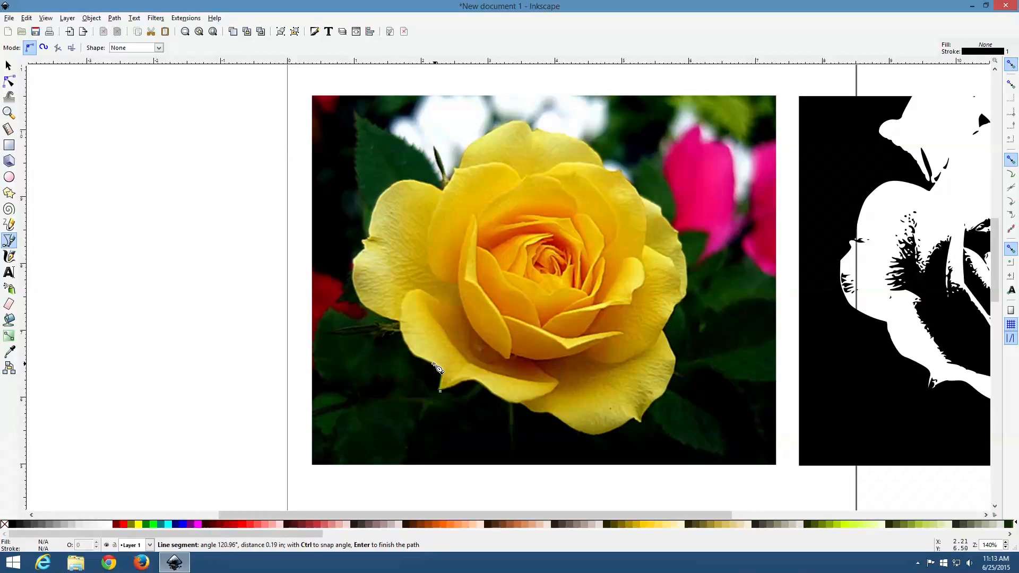
click(419, 356)
click(398, 320)
click(353, 267)
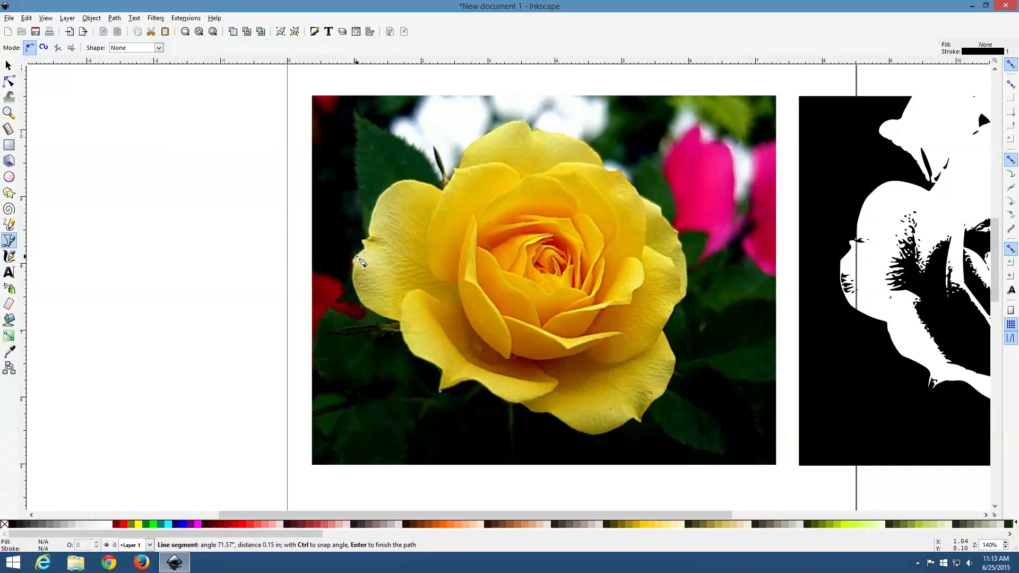
click(364, 251)
click(365, 245)
click(368, 239)
click(446, 192)
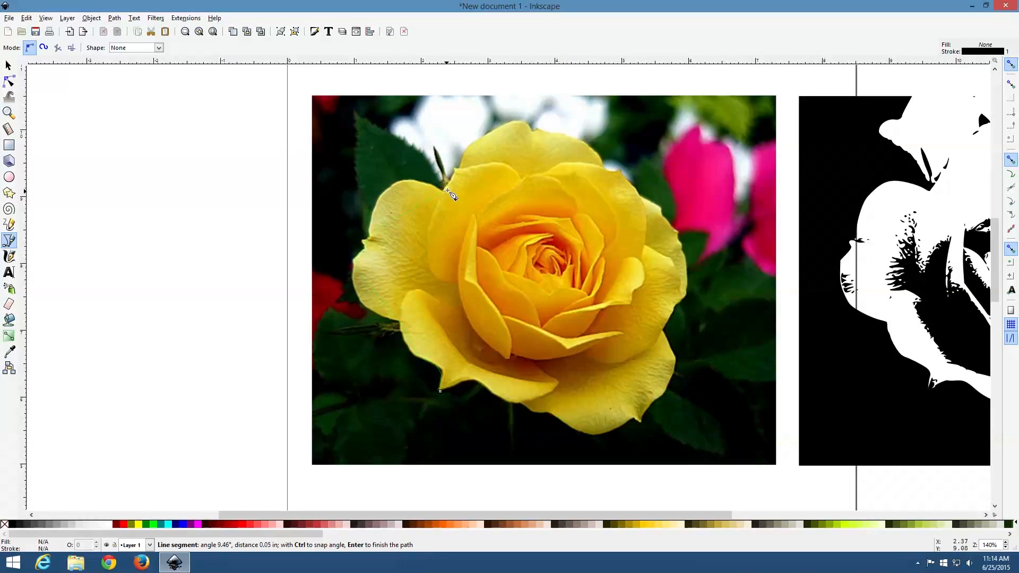
Step: Continue the straight-segment outline from the bud notch over the rose's top petals and onto the upper-right shoulder
click(455, 172)
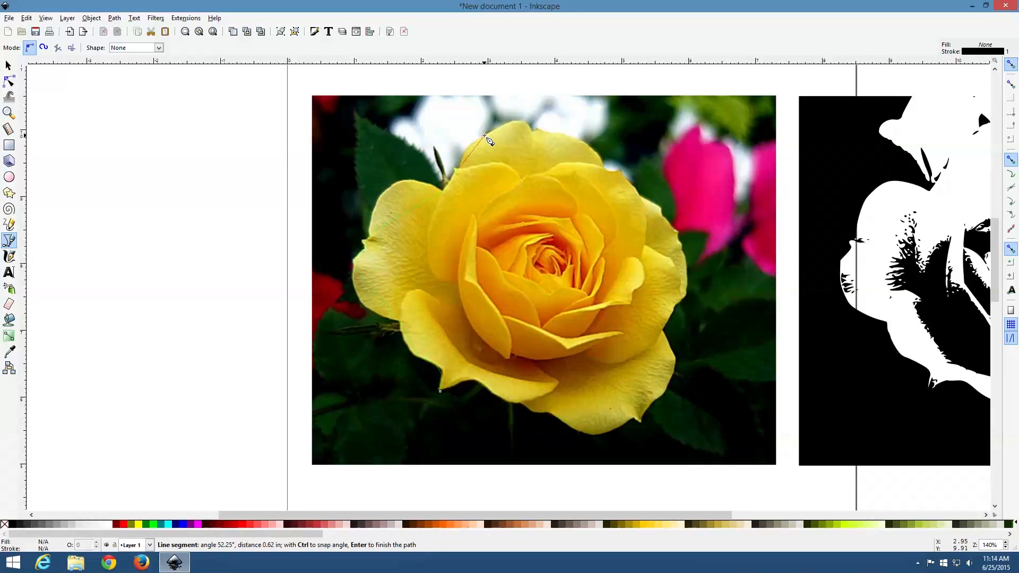
click(484, 136)
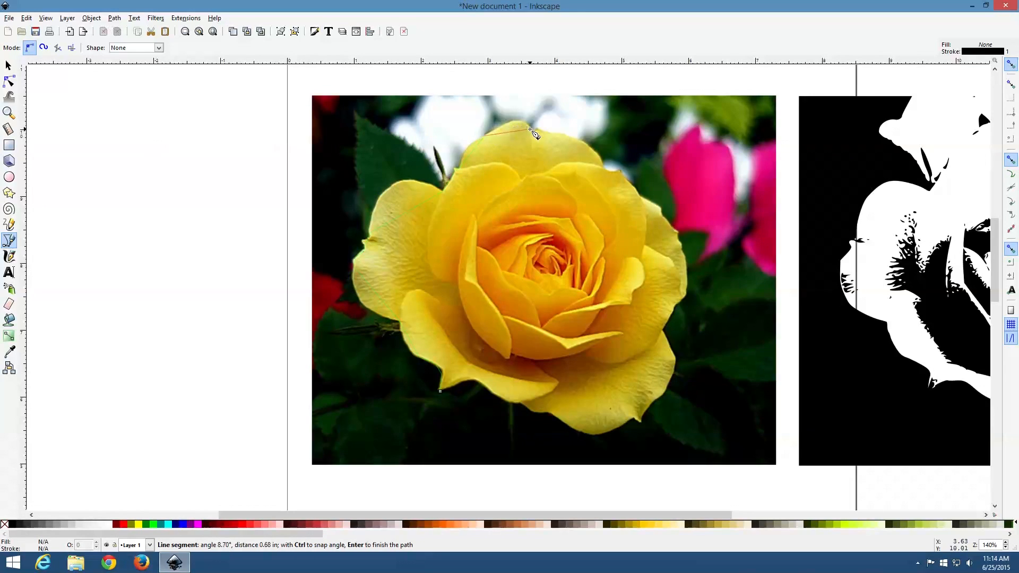
click(532, 132)
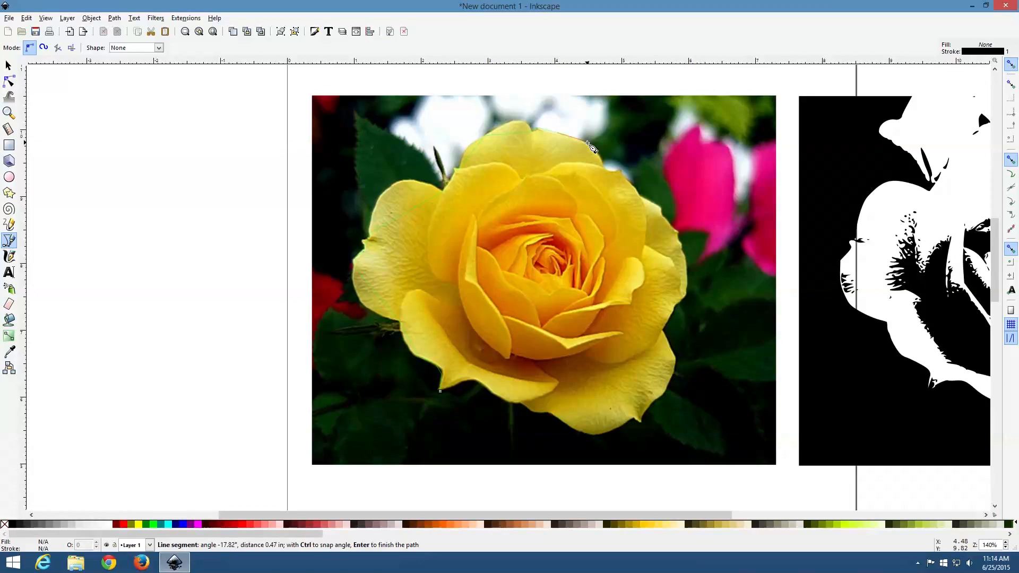
click(578, 139)
click(602, 169)
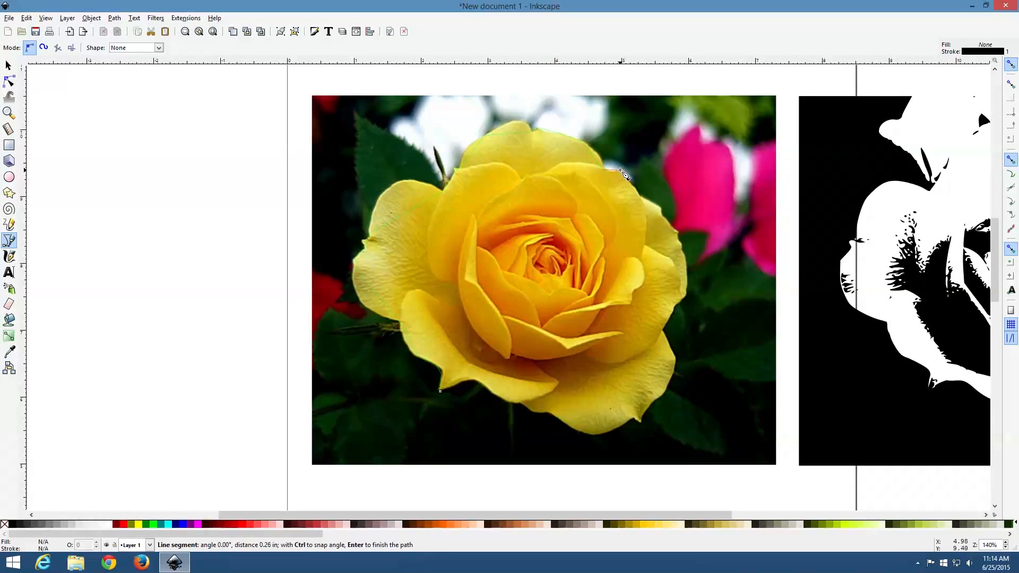
click(619, 171)
click(636, 191)
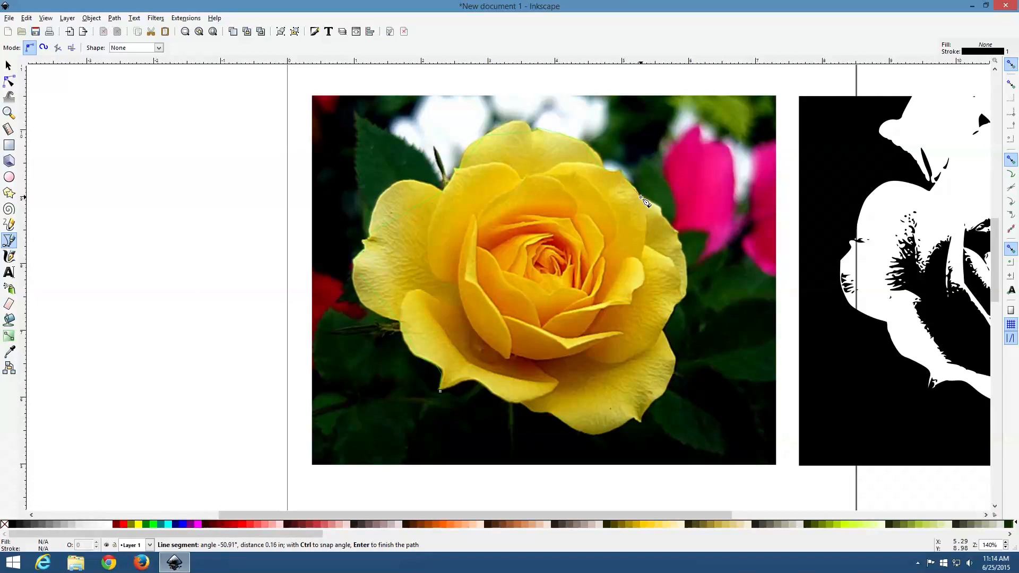
Step: Extend the outline down the rose's right edge to the notch above the lower-right petal
click(661, 217)
click(680, 236)
click(684, 246)
click(686, 256)
click(687, 296)
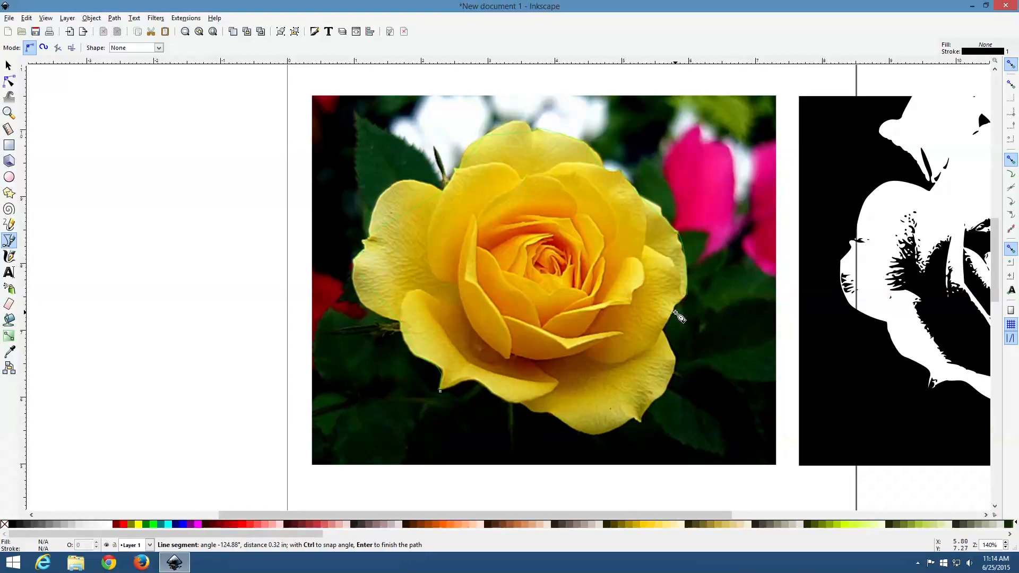
click(676, 312)
click(664, 332)
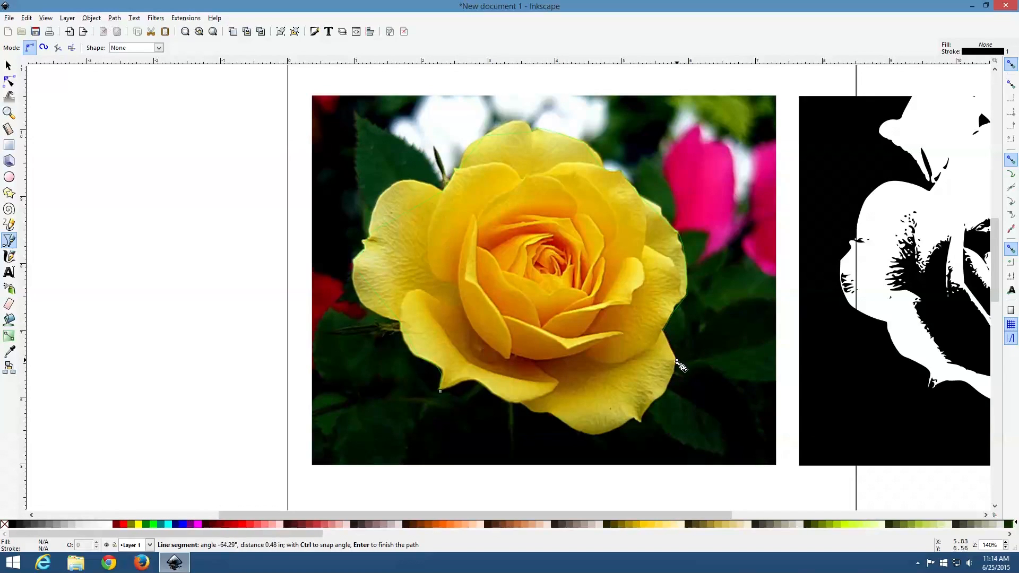
Step: Outline the lower-right petal and the rose's bottom edge, closing the path at its starting point on the lower-left petal tip
click(672, 379)
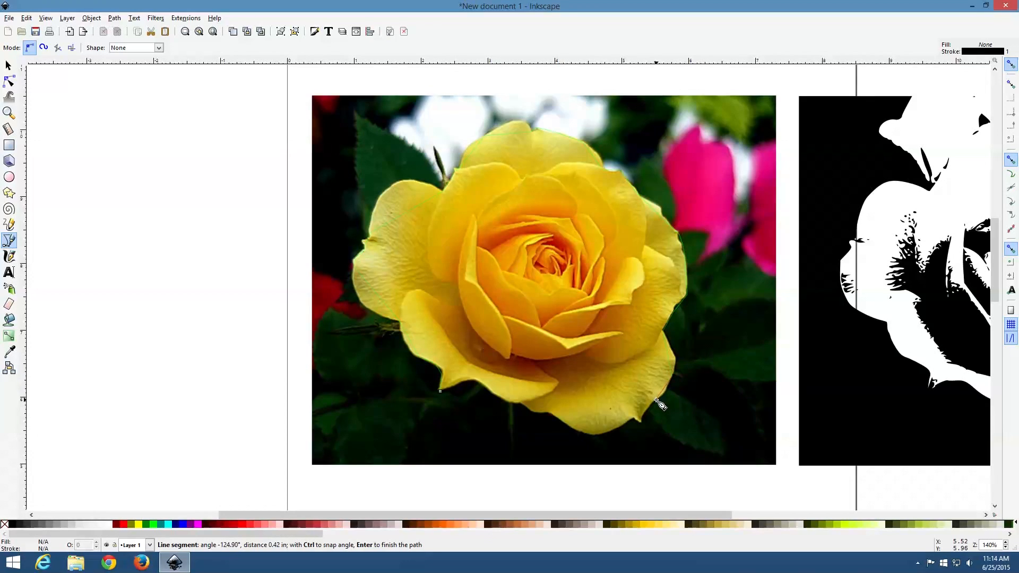
click(660, 403)
click(641, 421)
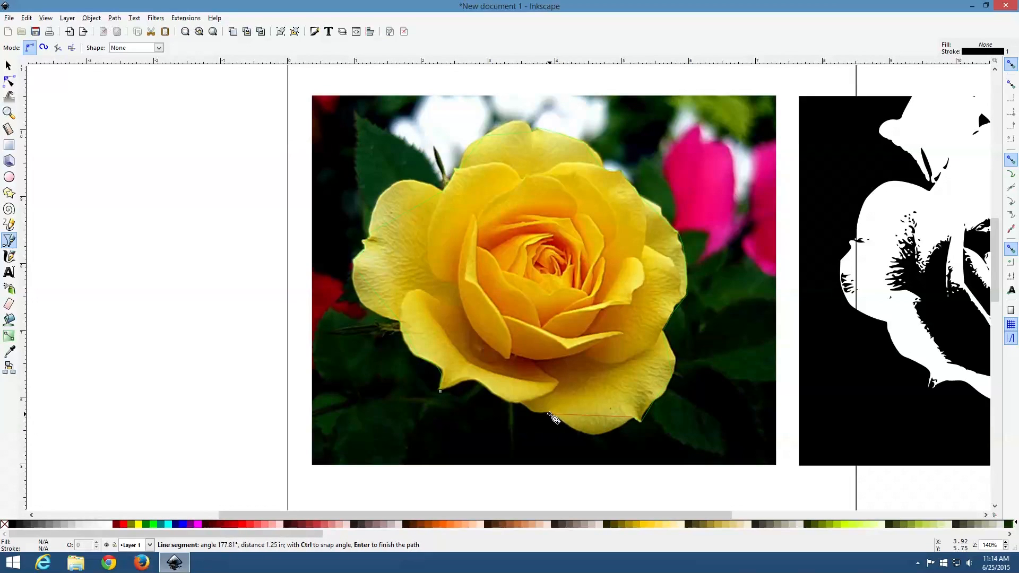
click(552, 415)
click(525, 407)
click(481, 382)
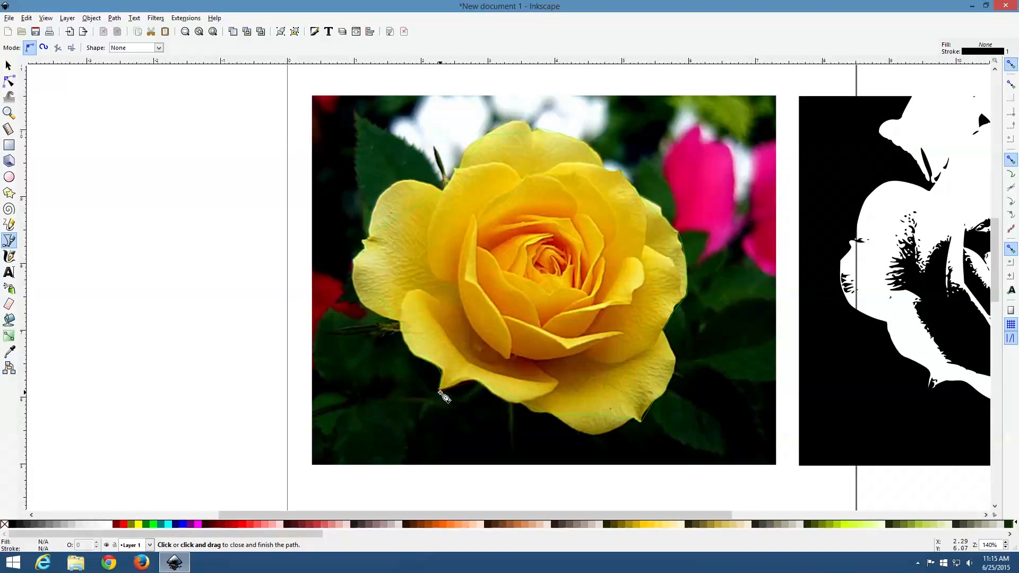
click(440, 394)
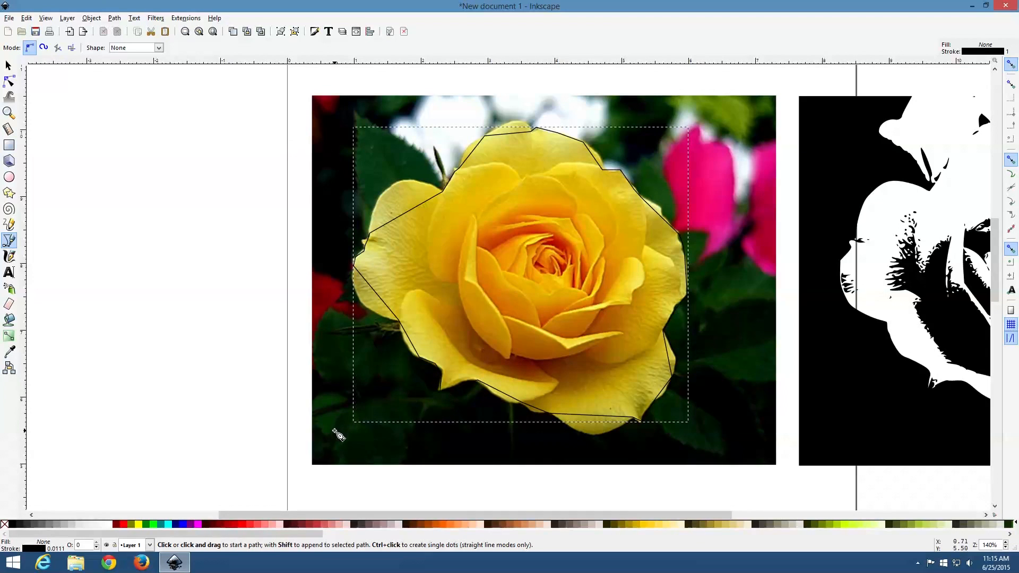
Step: Try green and yellow strokes on the rose outline, finishing with a cyan stroke
shift+click(157, 524)
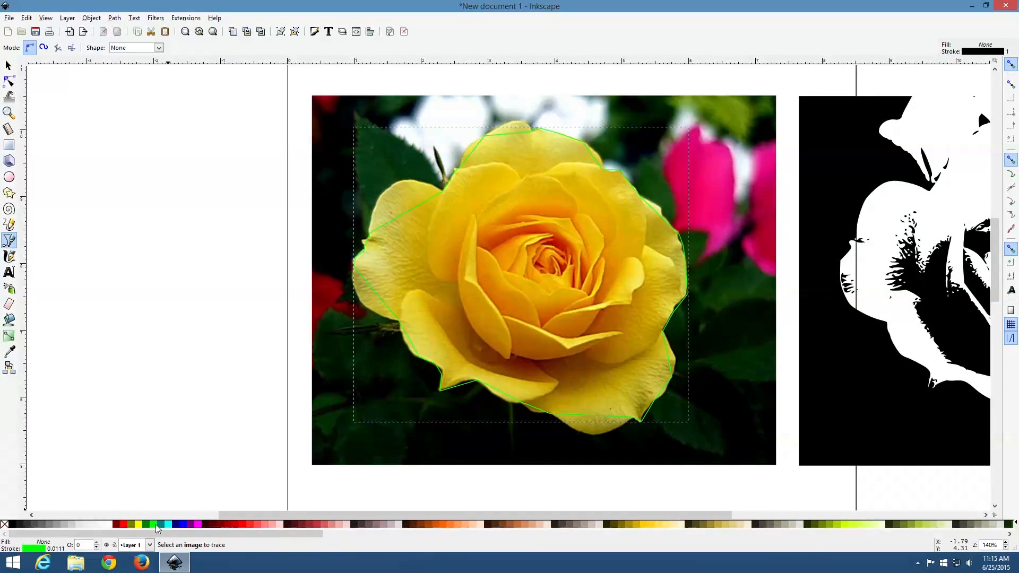
shift+click(140, 526)
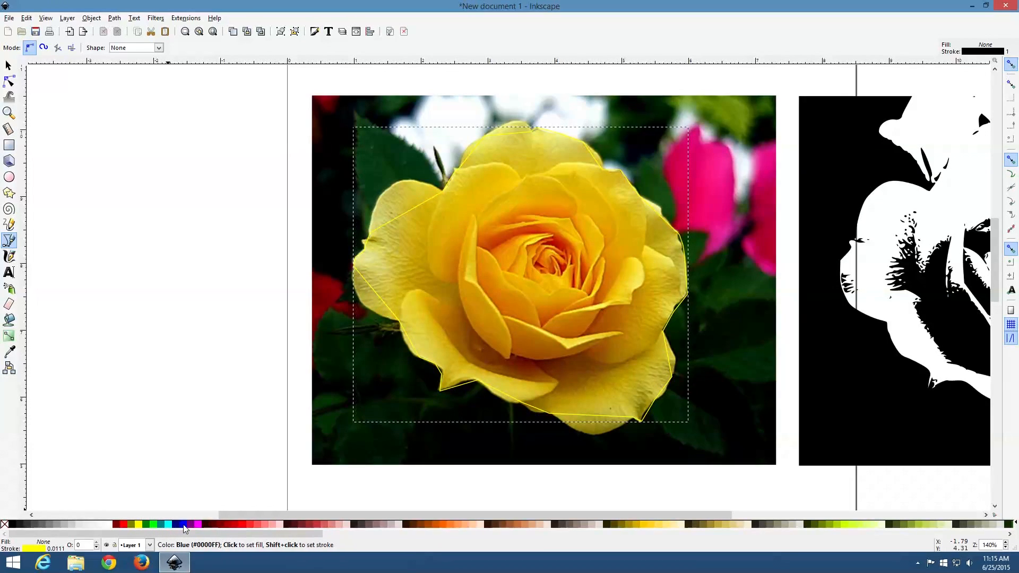
shift+click(169, 526)
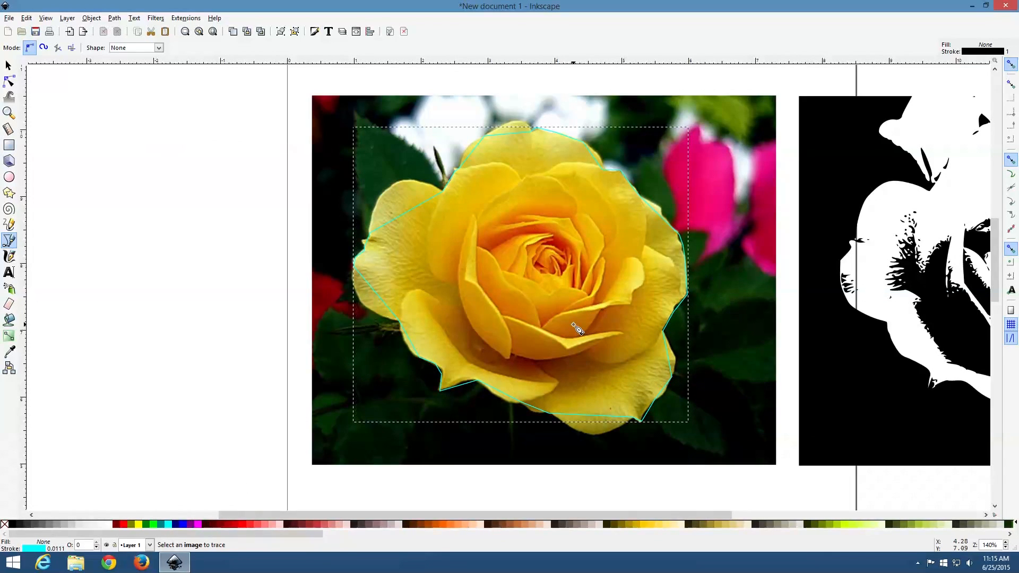
Step: Edit the path's nodes and bend the lower-left segment and the small left-edge segment to fit the petal contours
ctrl+scroll(586, 330, up, 1)
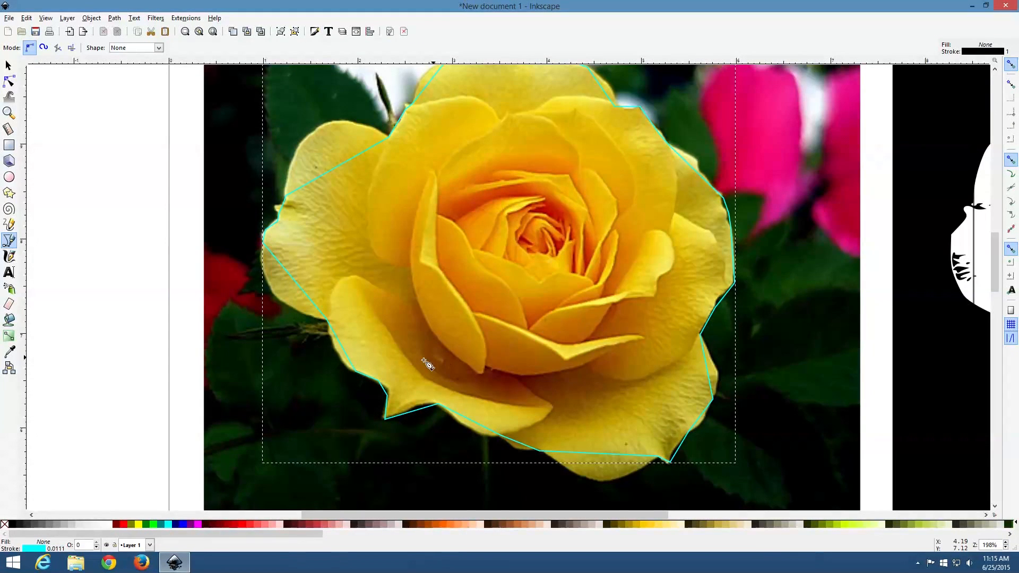
click(9, 82)
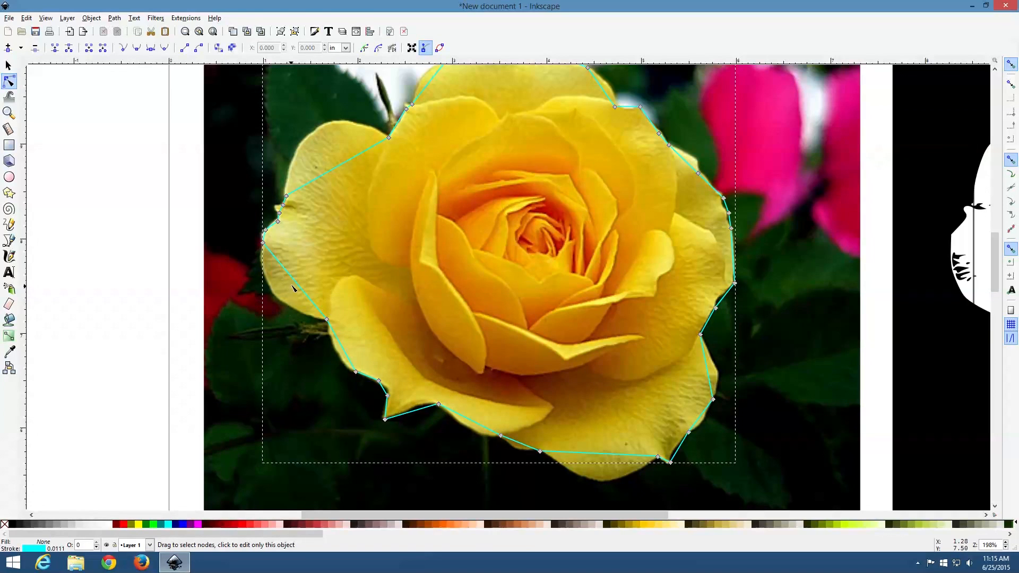
drag(306, 293, 287, 303)
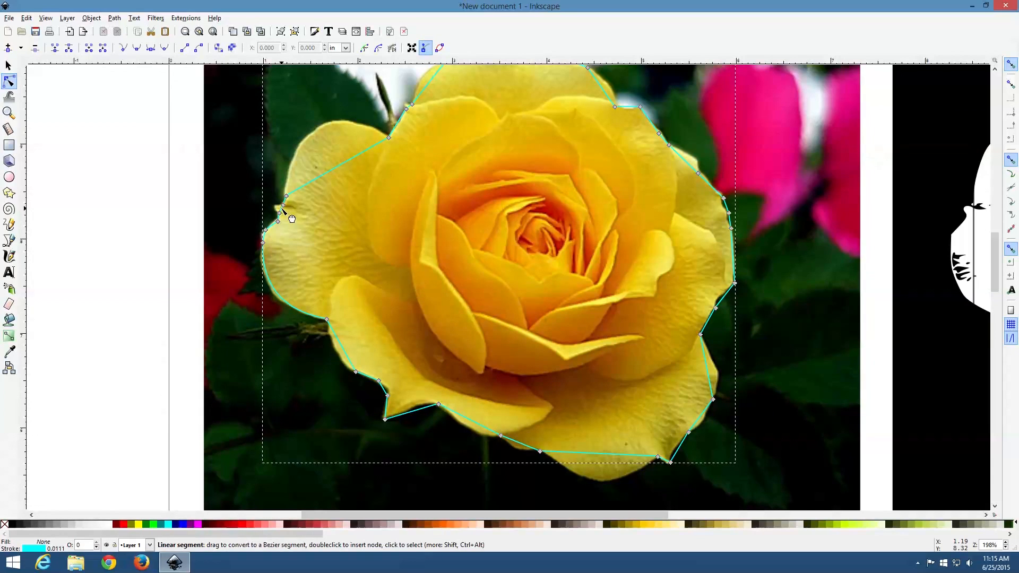
scroll(291, 219, up, 2)
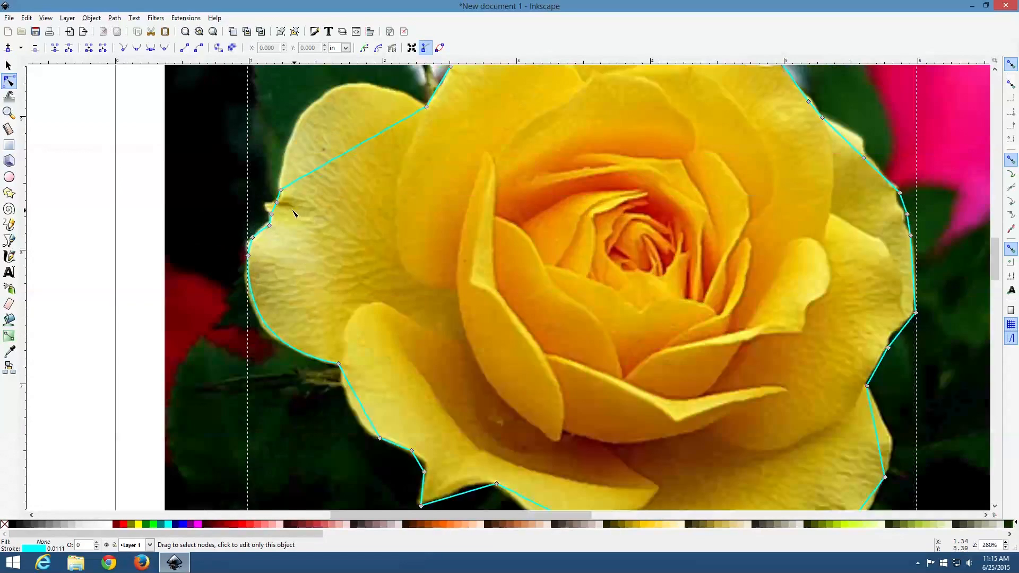
drag(281, 209, 266, 204)
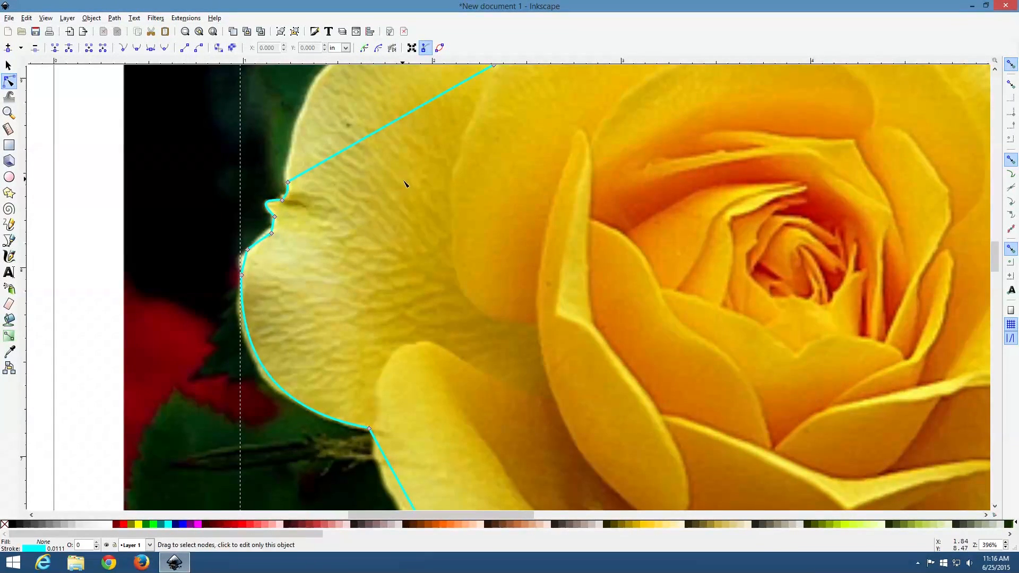
Step: Curve the long upper-left segment around its petal and fit the short segments beside the bud to the edge
scroll(405, 183, up, 4)
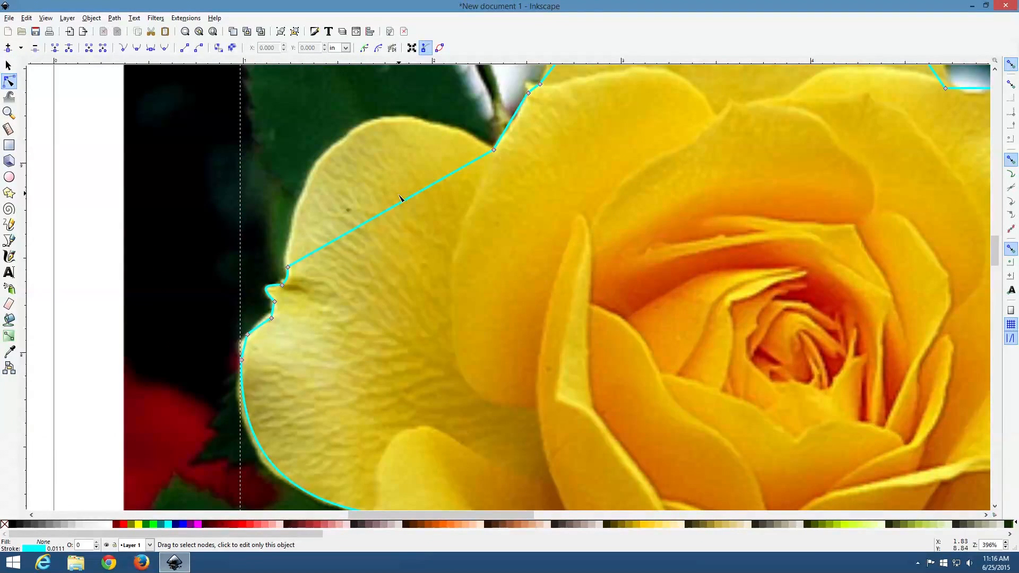
drag(401, 197, 365, 141)
scroll(523, 175, up, 4)
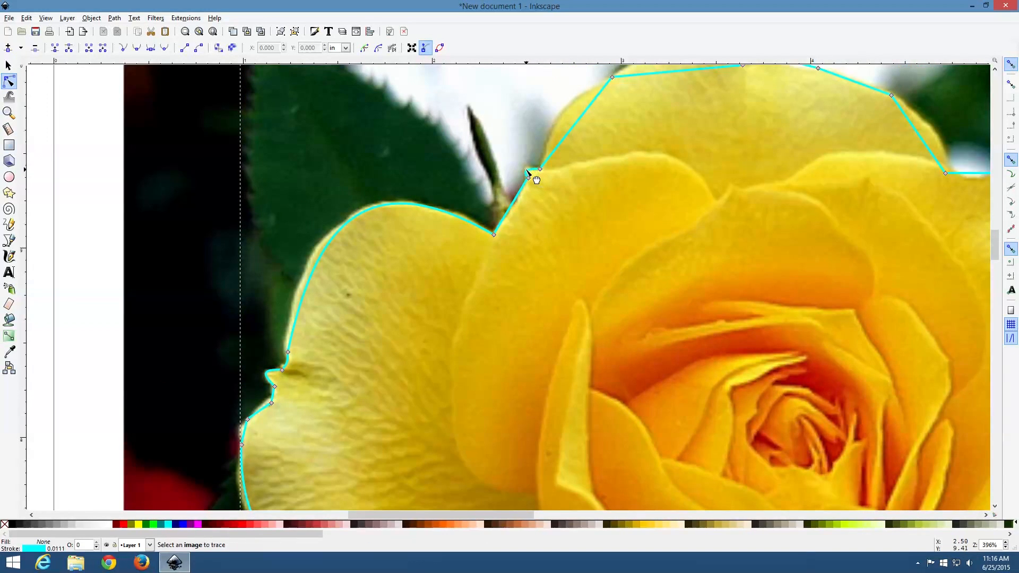
scroll(583, 203, up, 2)
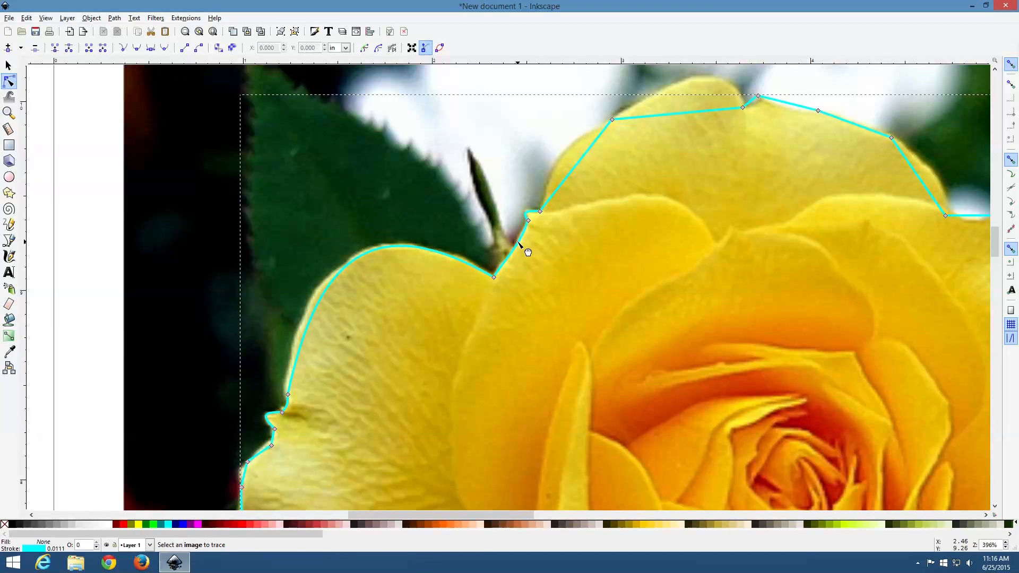
Step: Bend the straight segments along the rose's top petal into curves that follow its rounded edge and central dip
scroll(589, 197, up, 2)
drag(580, 203, 569, 200)
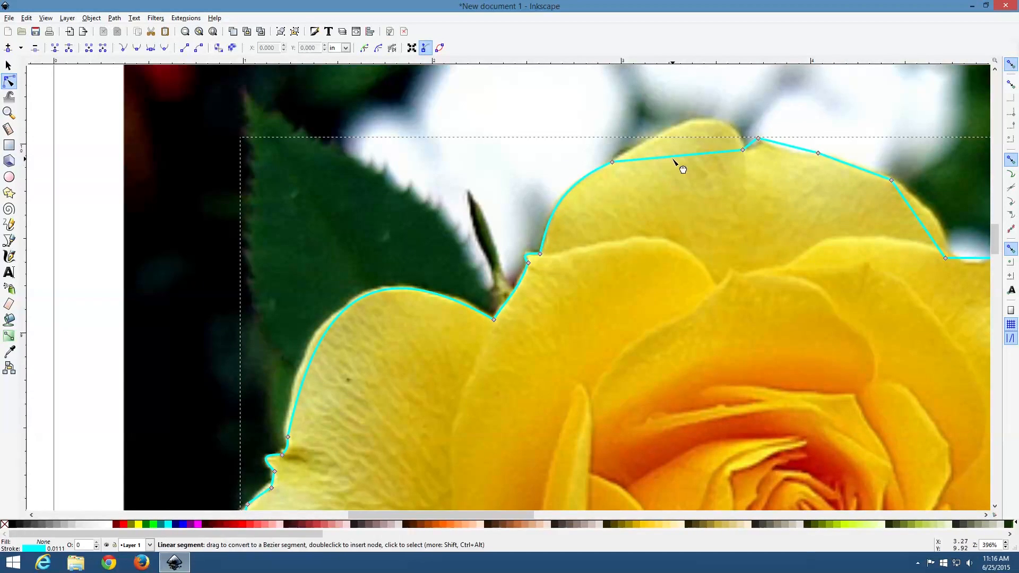
drag(675, 158, 706, 124)
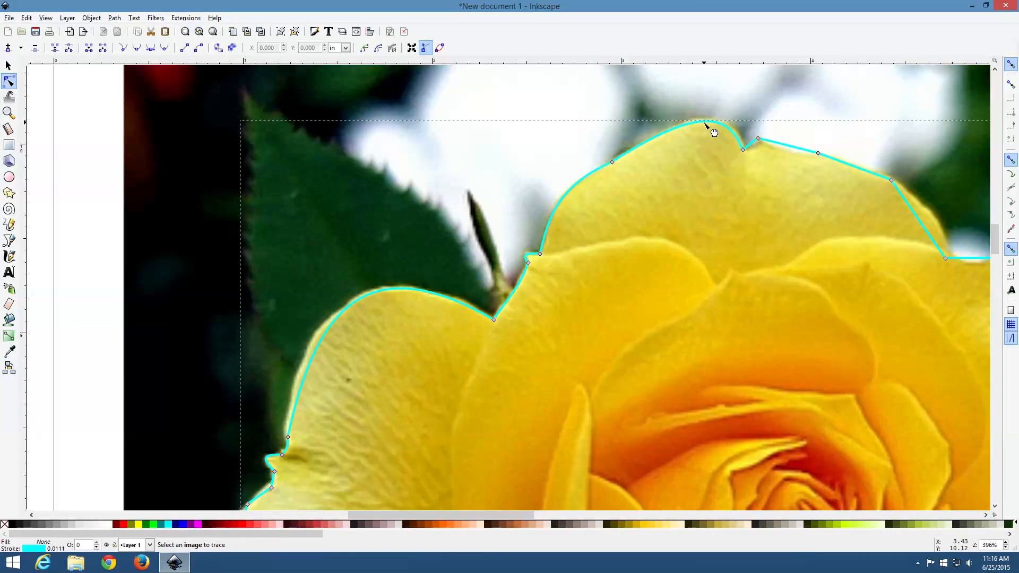
drag(794, 148, 791, 156)
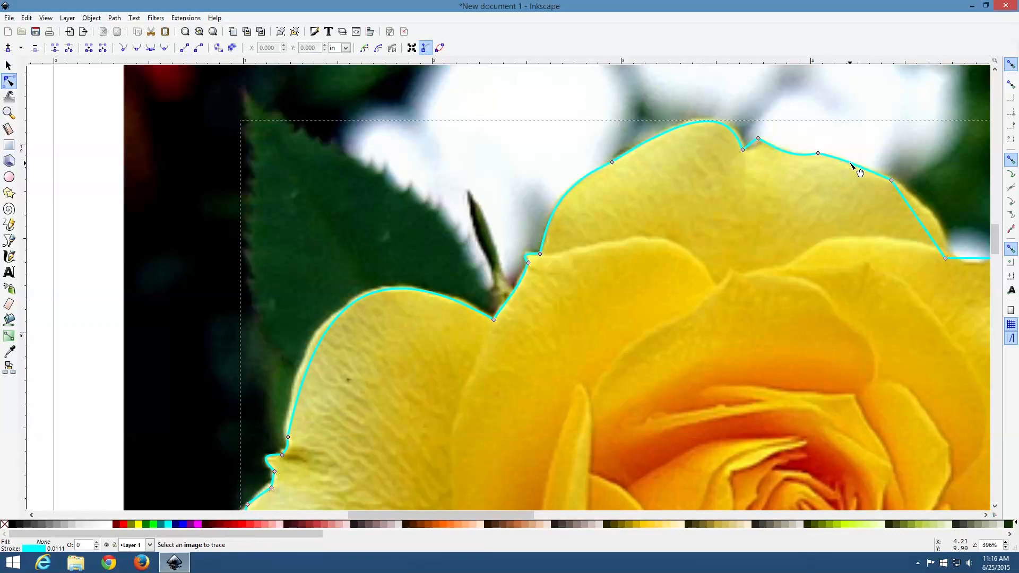
drag(931, 235, 944, 228)
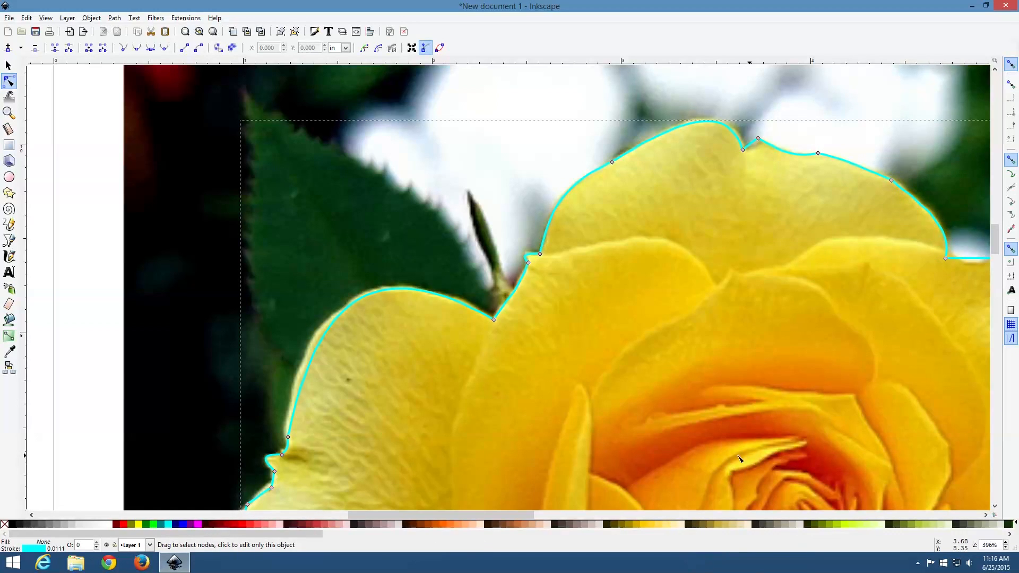
Step: Fit the outline to the upper-right shoulder by curving the flat notch segment, adjusting the nodes and bulging the line around the protruding petal
scroll(525, 514, right, 5)
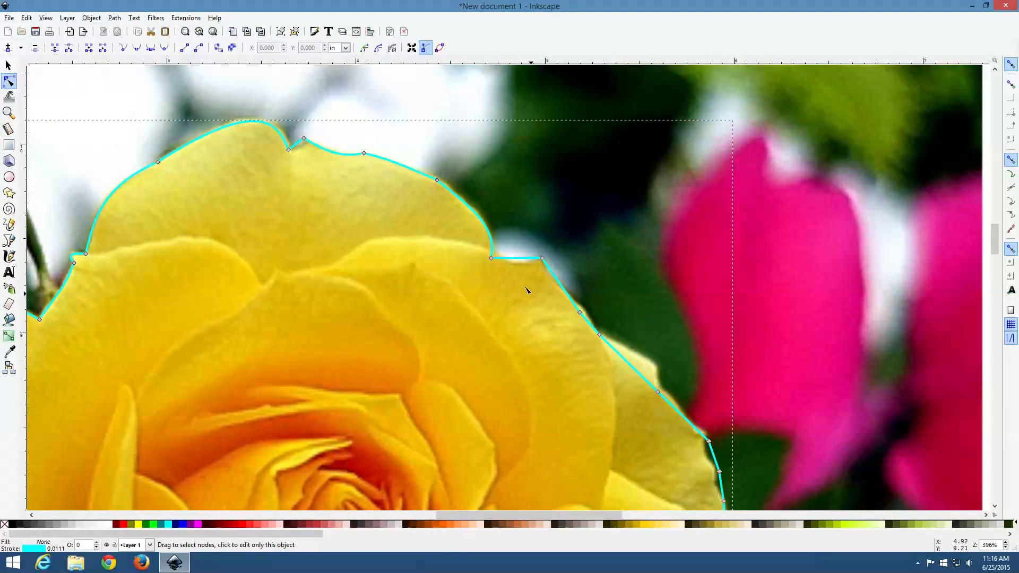
drag(491, 258, 557, 286)
click(581, 312)
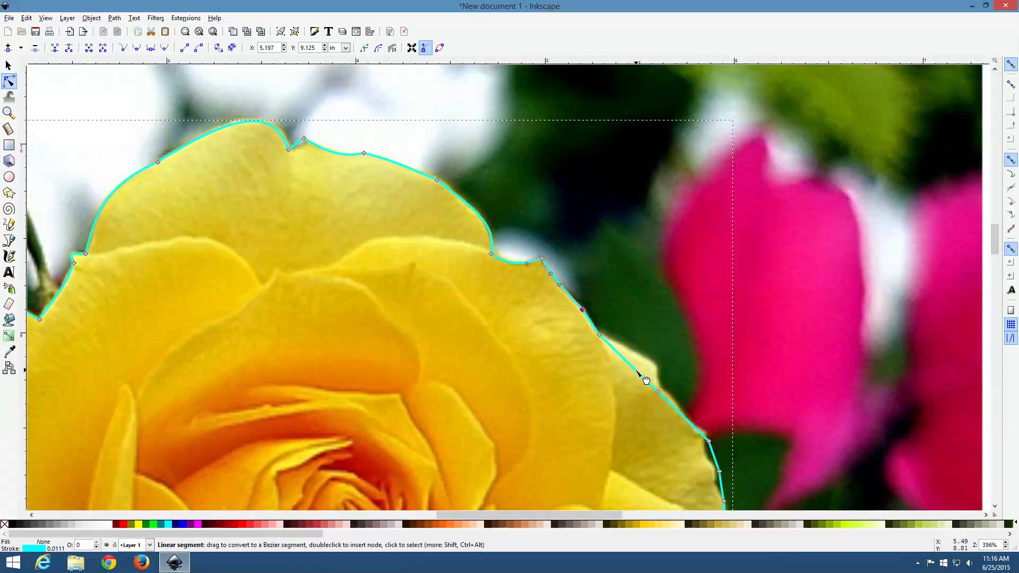
drag(642, 373, 661, 374)
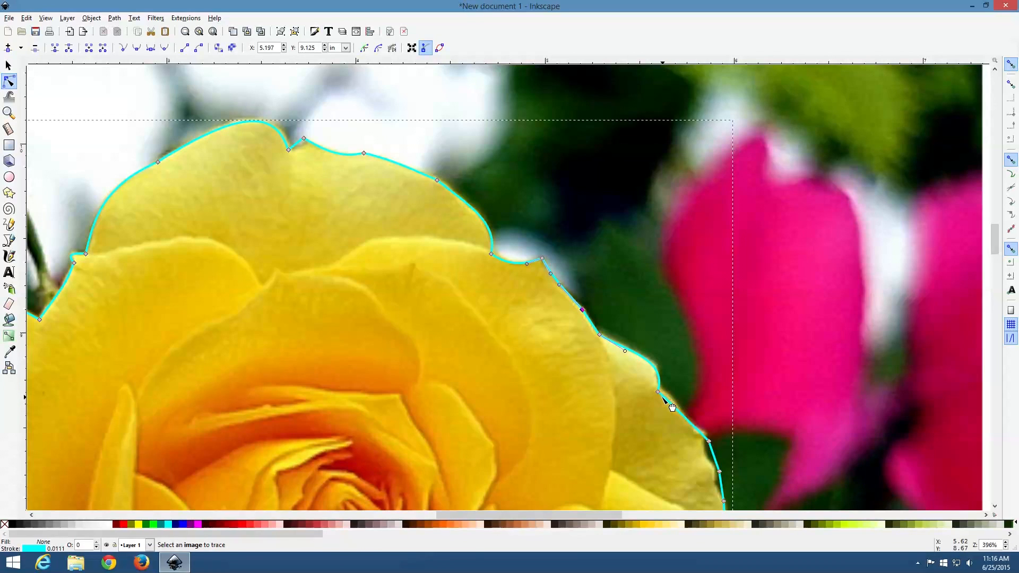
Step: Reposition the nodes on the right-hand petal edge and bend the short segments between them inward to match its contour
click(704, 436)
scroll(706, 422, down, 4)
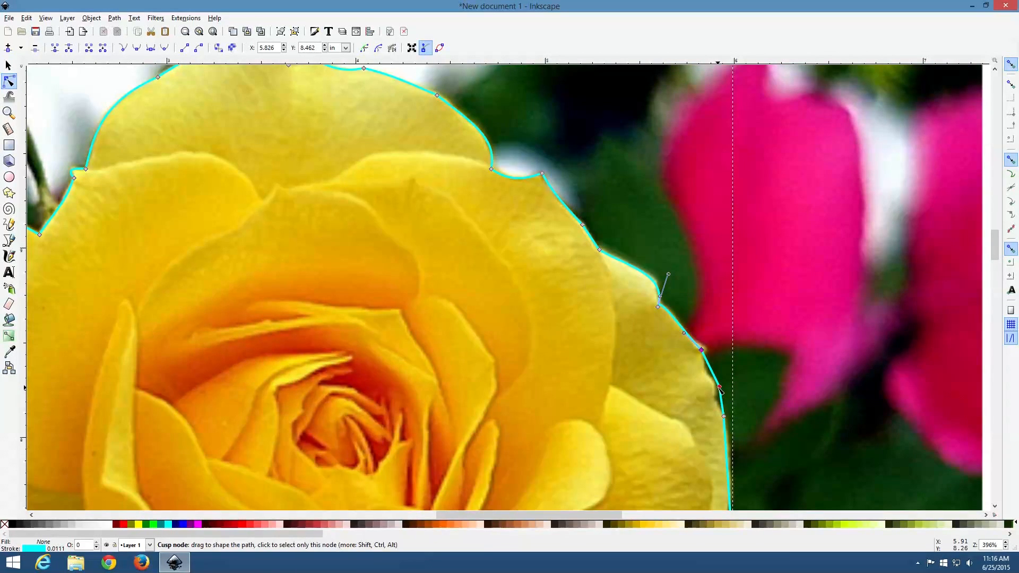
click(716, 385)
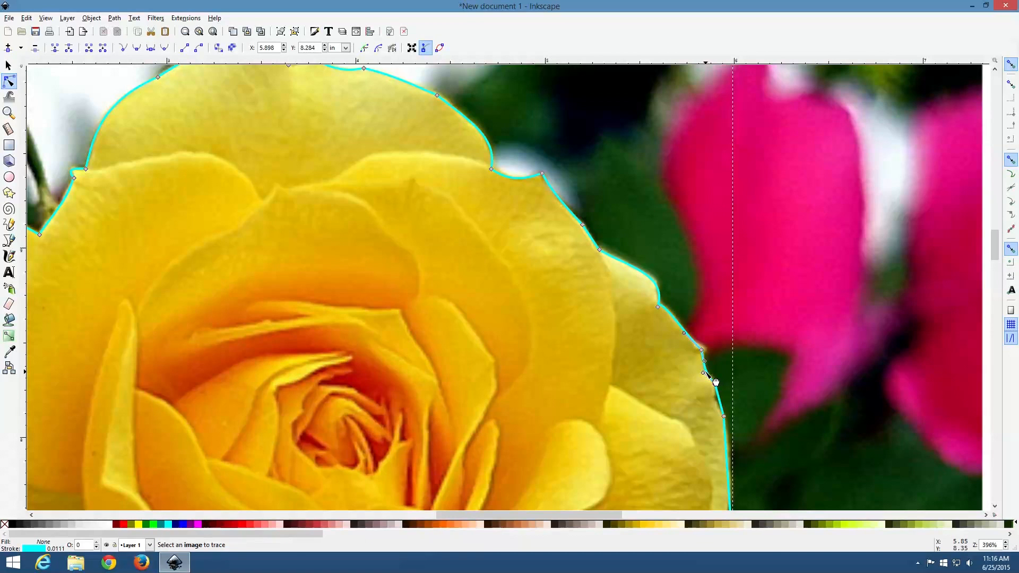
scroll(722, 401, down, 1)
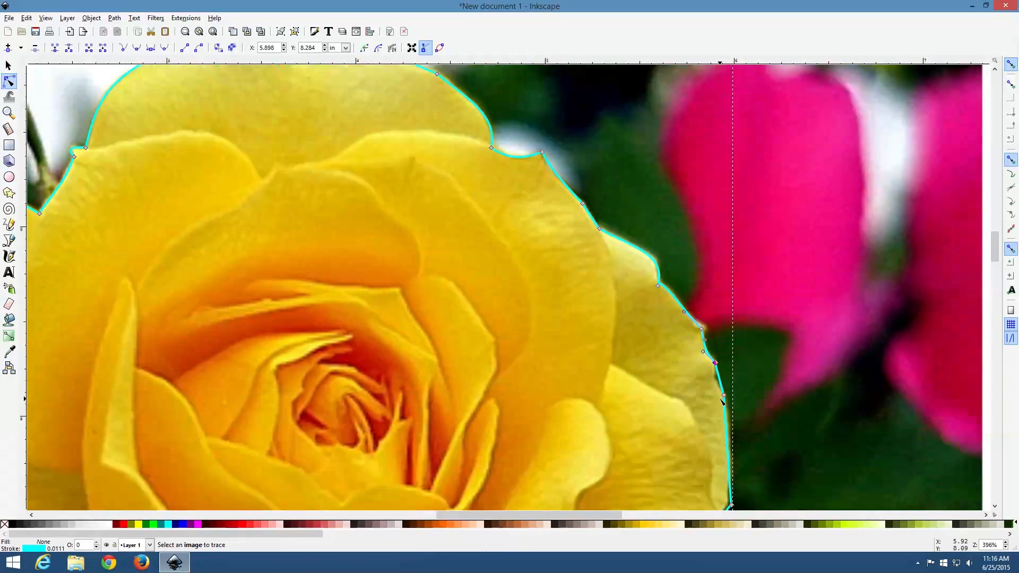
scroll(722, 396, down, 4)
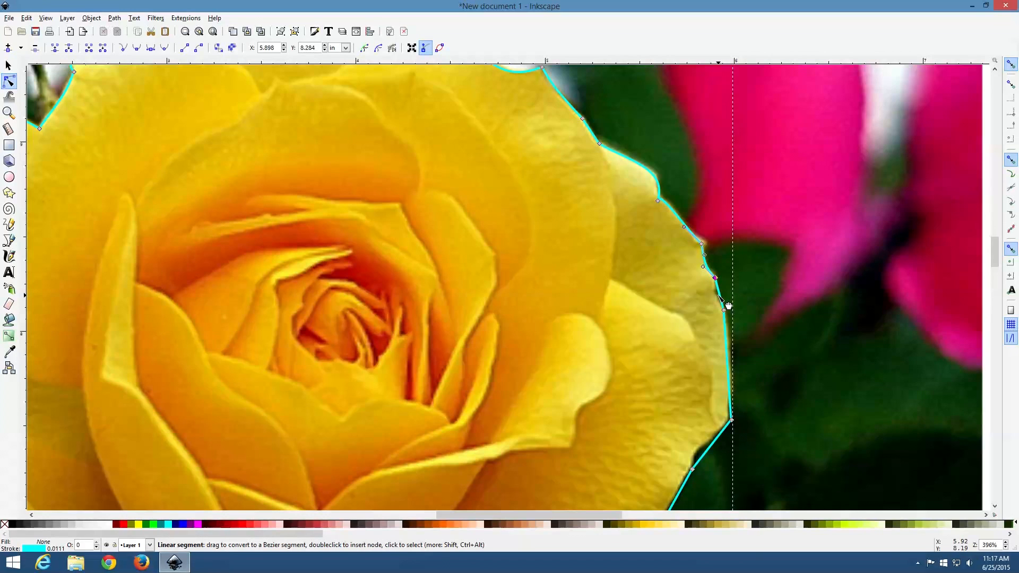
drag(730, 306, 719, 297)
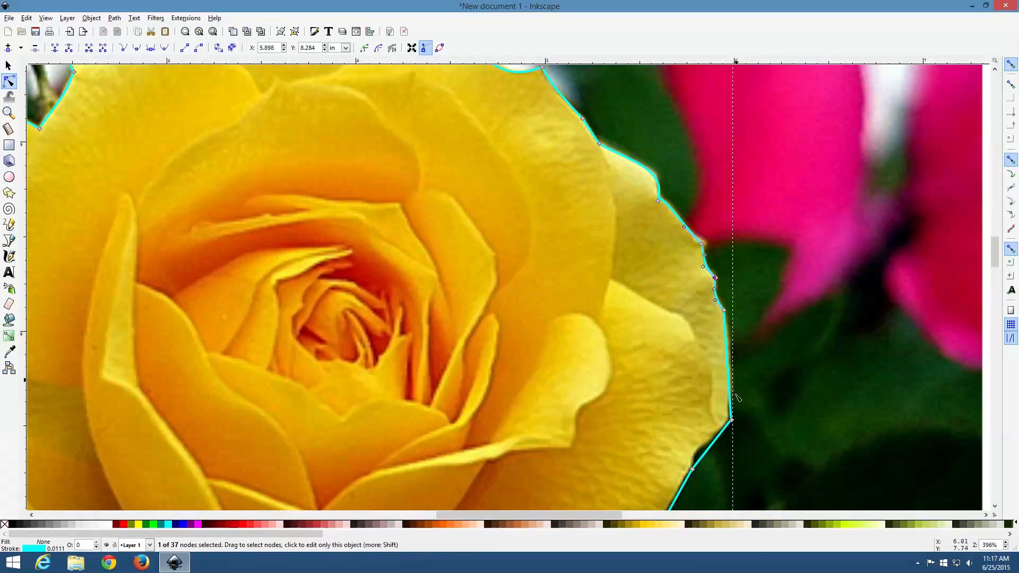
scroll(727, 447, down, 6)
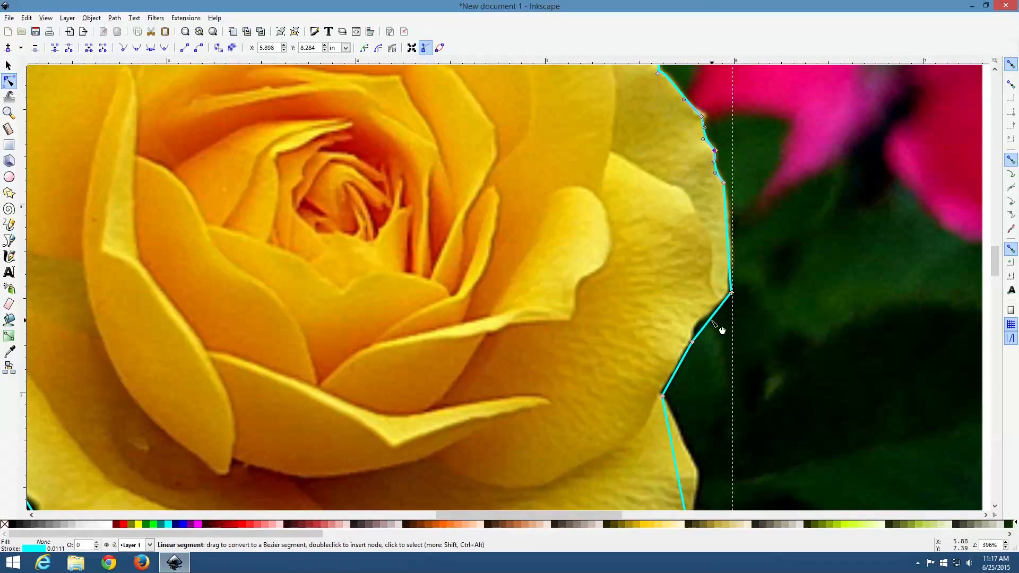
Step: Curve the segment below the right petal's tip inward and shift the two notch nodes beneath it onto the petal edge
drag(704, 325, 703, 324)
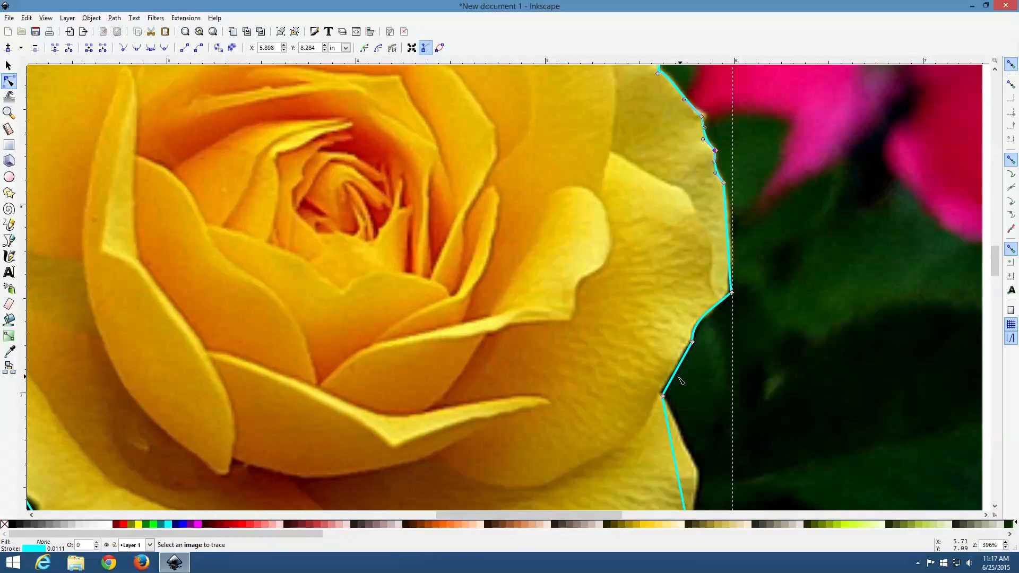
click(663, 396)
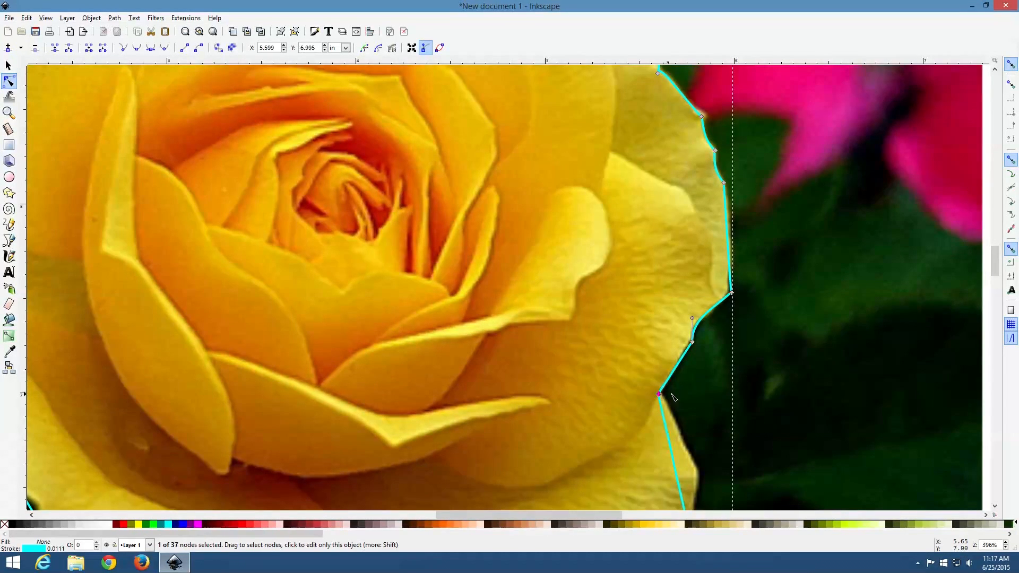
scroll(691, 395, down, 5)
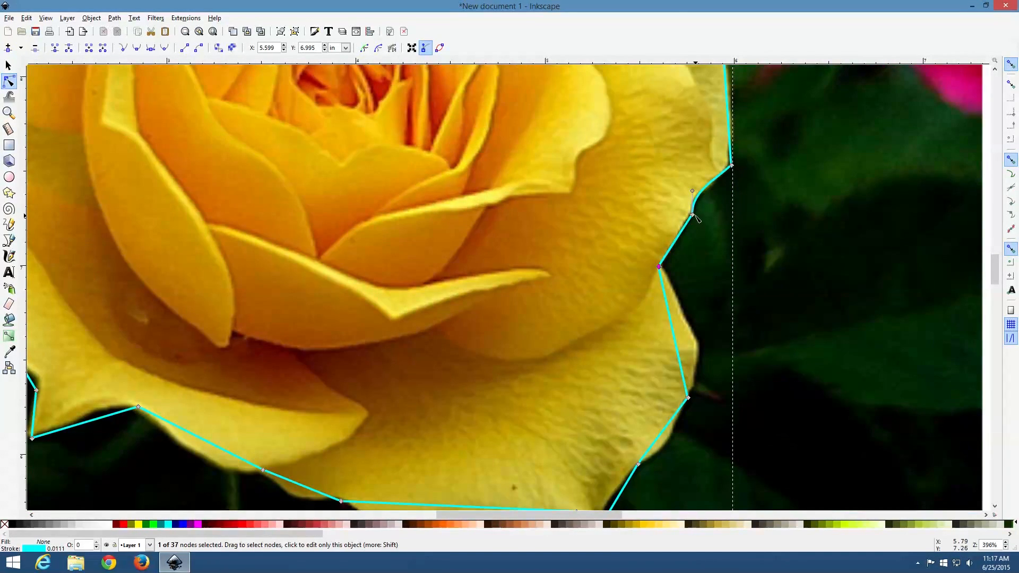
drag(693, 215, 689, 216)
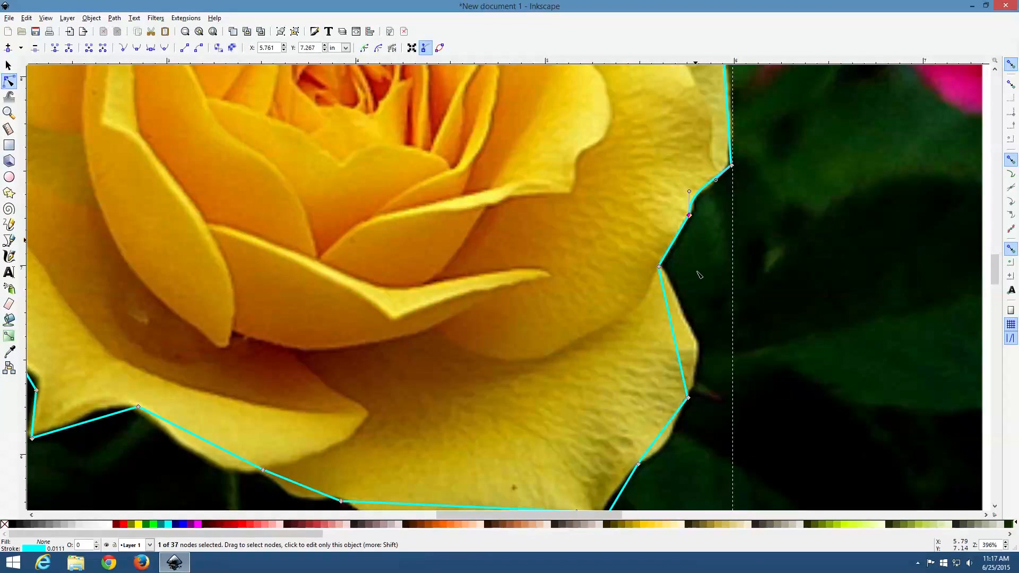
Step: Bend the segments around the lower-right petal to follow its edge down to the pointed tip, adjusting the node and handle between them
mouse_move(682, 364)
mouse_down()
mouse_move(699, 351)
mouse_move(701, 359)
mouse_up()
scroll(695, 356, down, 4)
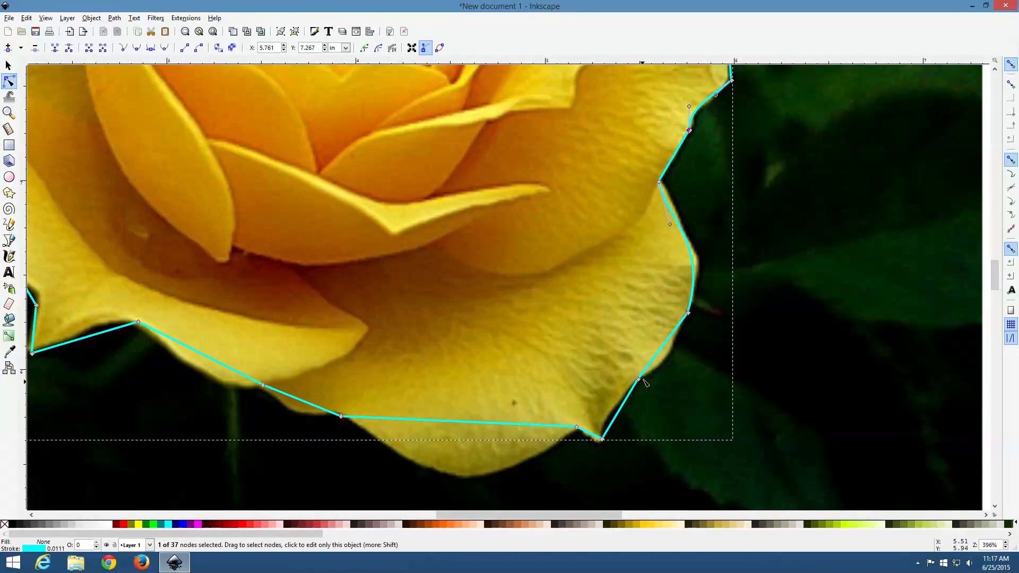
drag(657, 356, 659, 362)
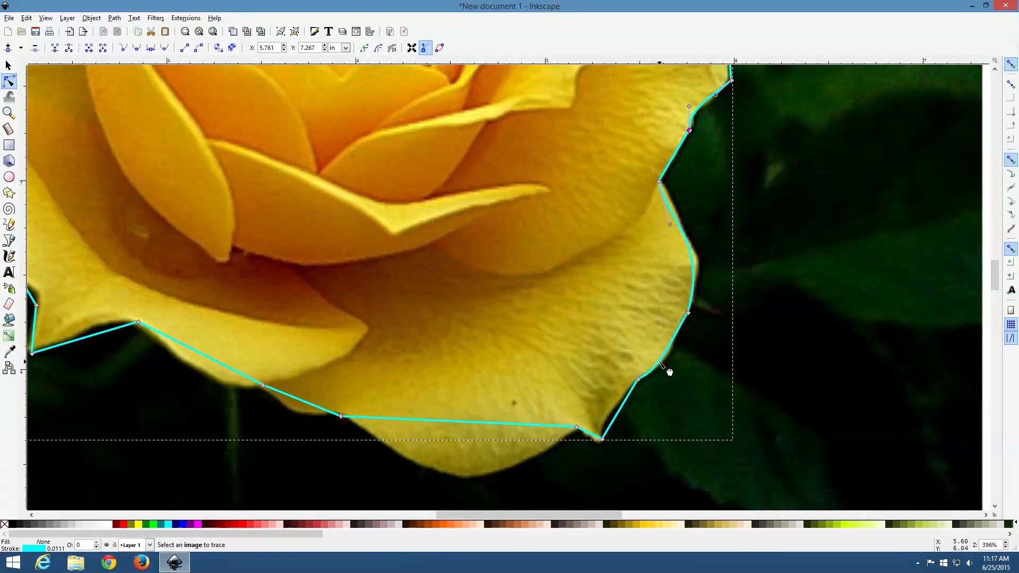
click(638, 379)
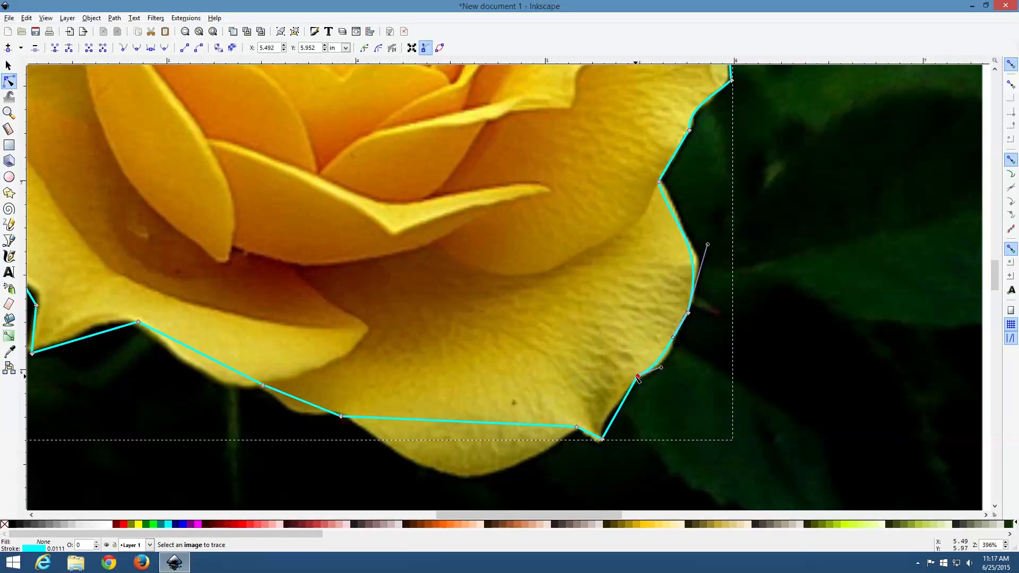
drag(671, 364, 673, 365)
drag(621, 432, 607, 424)
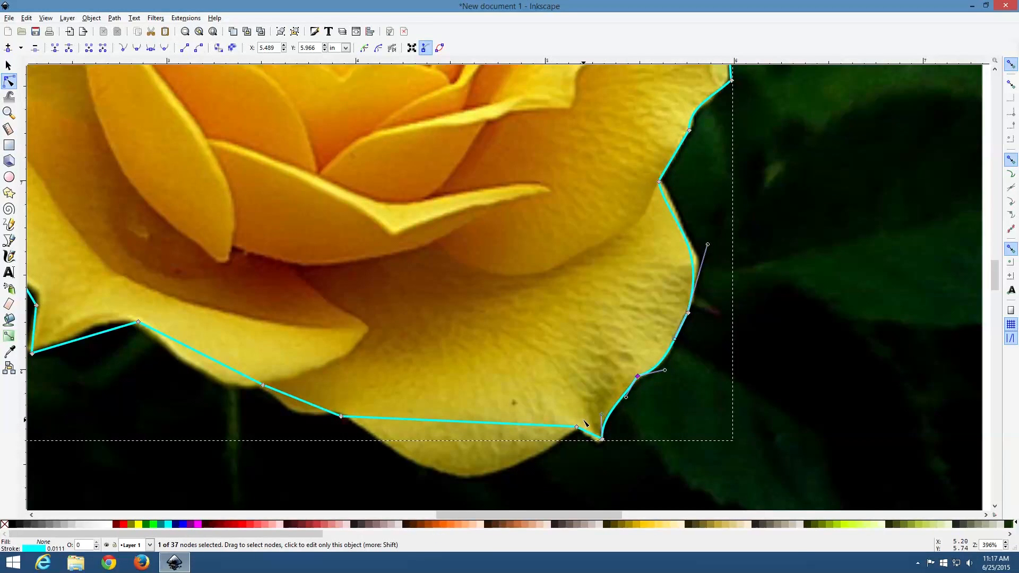
Step: Fit the outline along the rose's bottom edge by curving the straight segments around each petal and repositioning the nodes between them
scroll(585, 423, down, 2)
drag(472, 338, 463, 389)
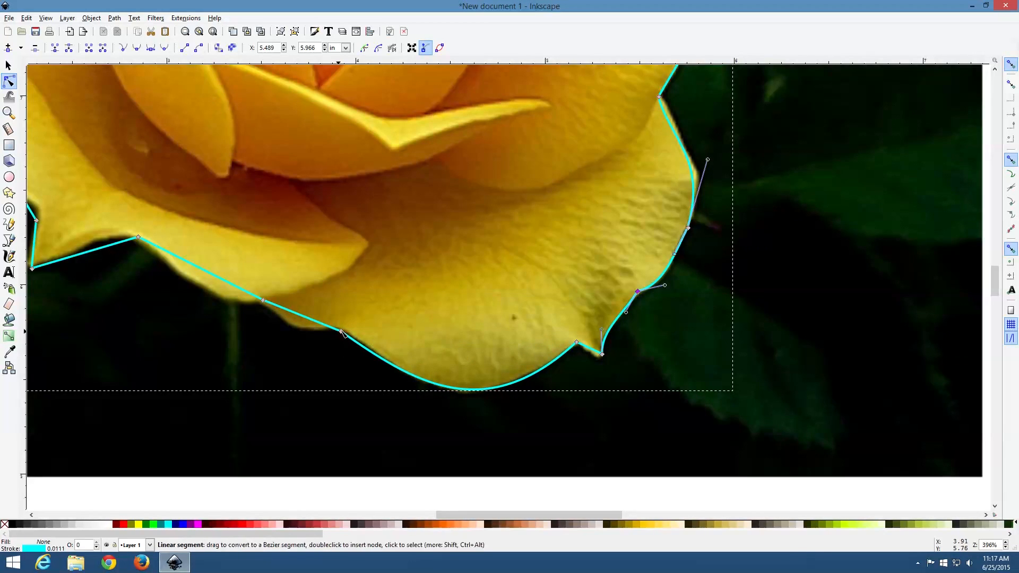
click(343, 333)
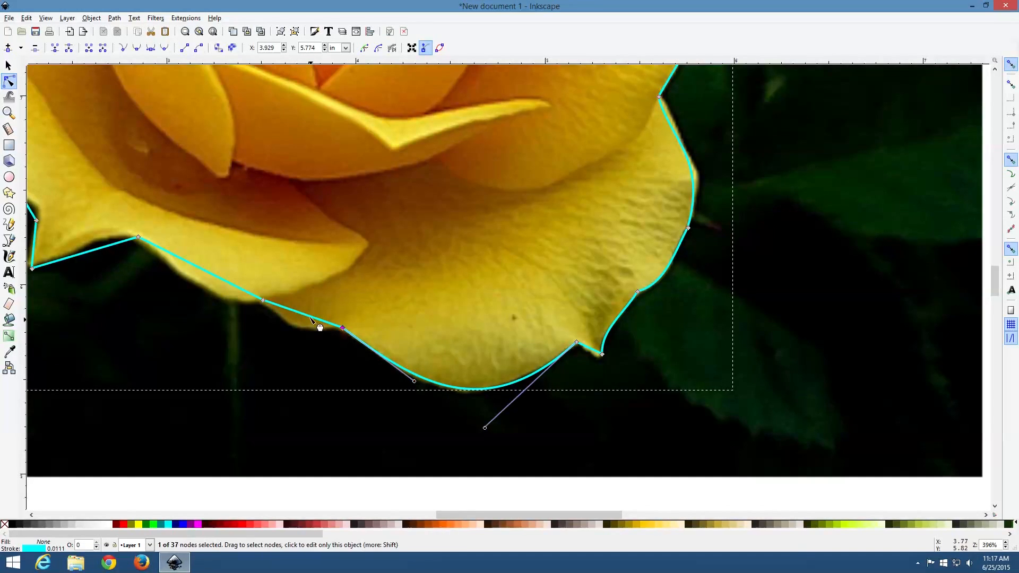
click(263, 302)
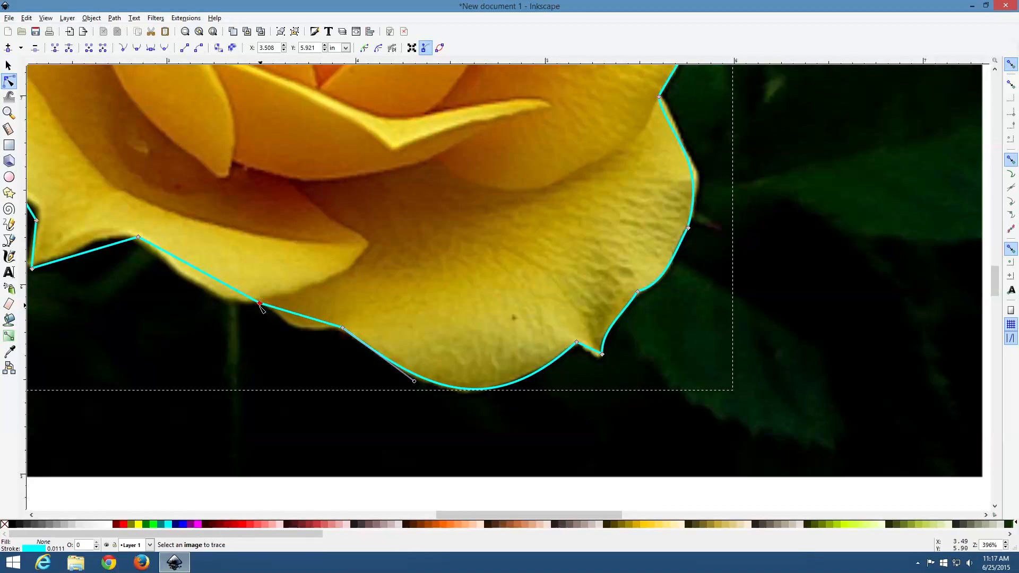
drag(295, 314, 307, 337)
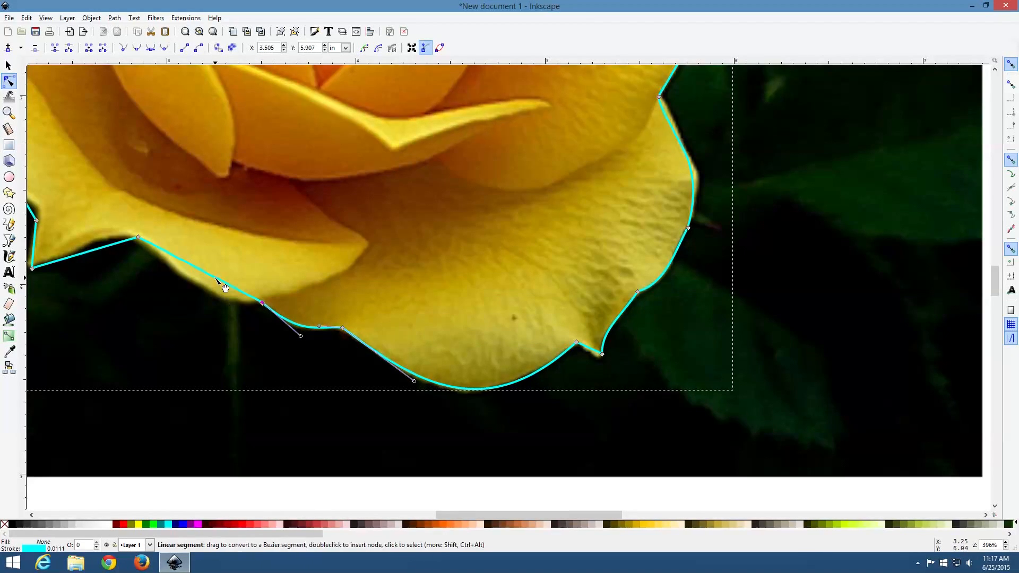
drag(216, 277, 218, 298)
drag(97, 251, 98, 242)
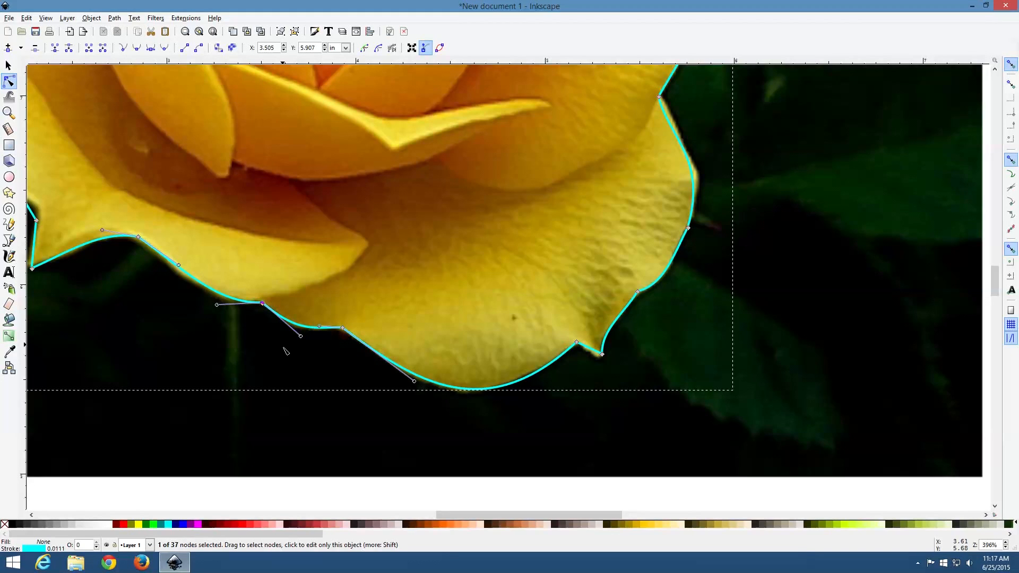
Step: Curve the remaining straight segments of the lower-left petal outward so they follow its edge
drag(549, 512, 482, 514)
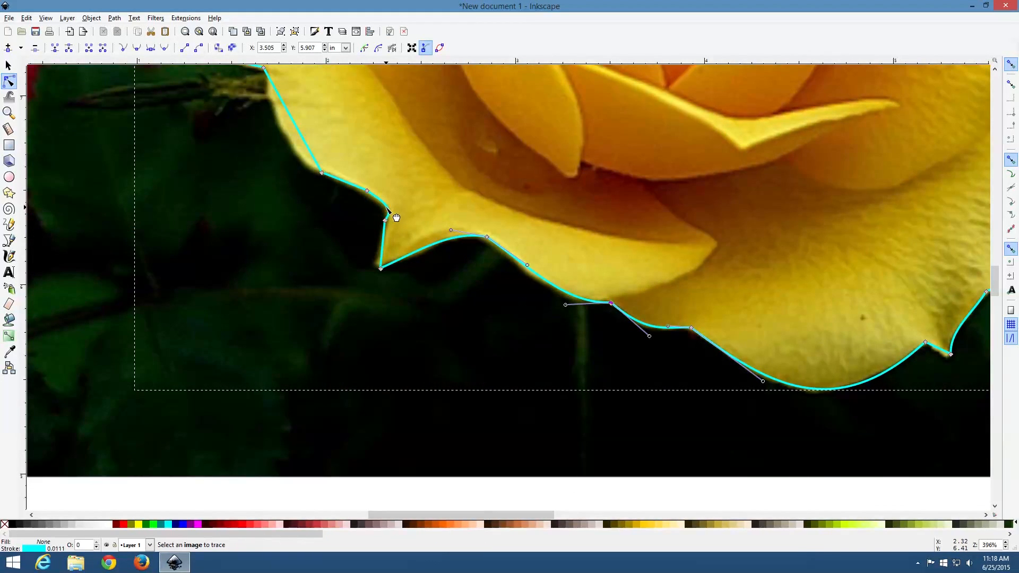
drag(305, 148, 299, 154)
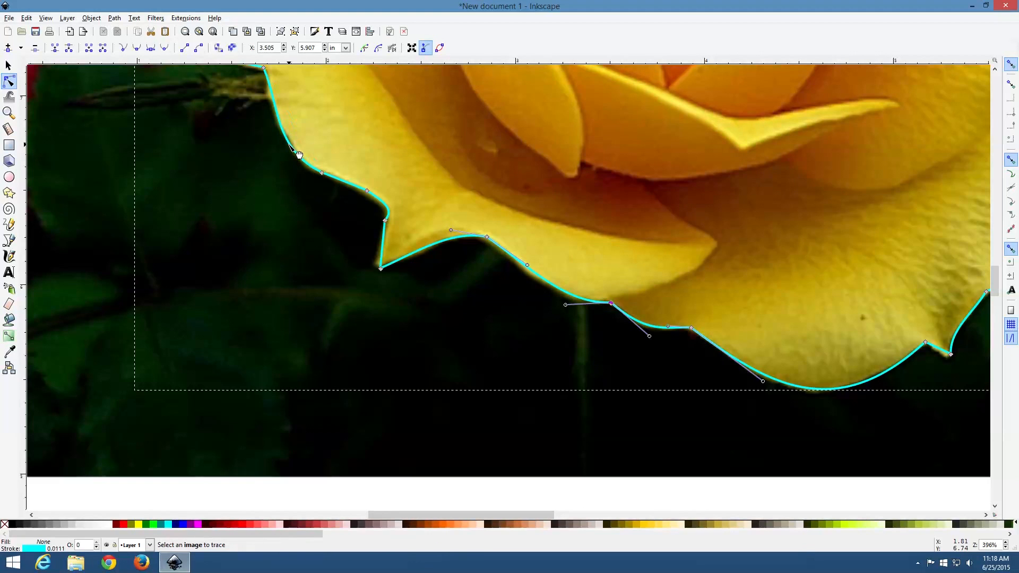
scroll(348, 142, up, 10)
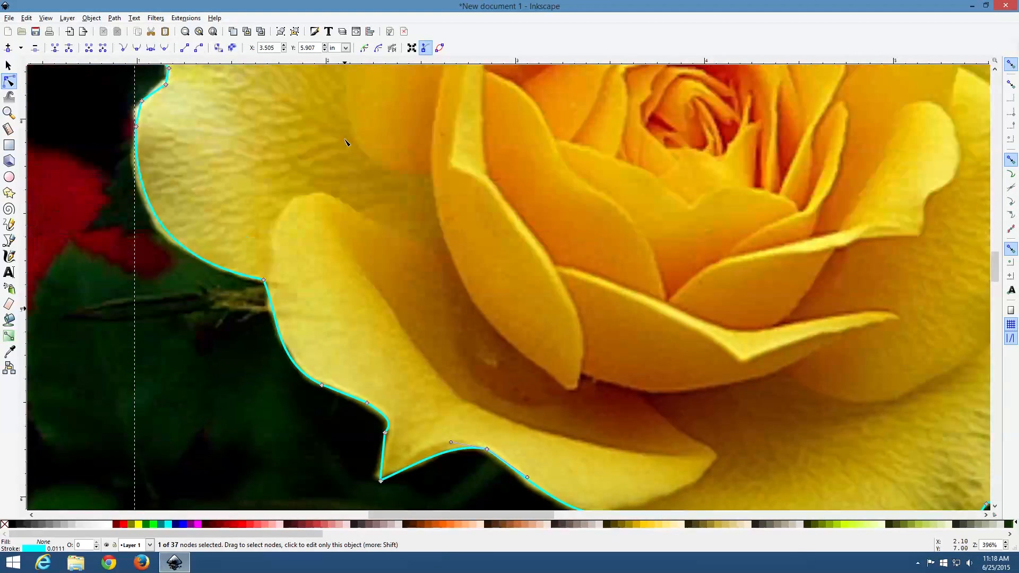
Step: Fill the finished rose outline with solid red (ff2a2a) and remove its cyan stroke
scroll(506, 187, down, 4)
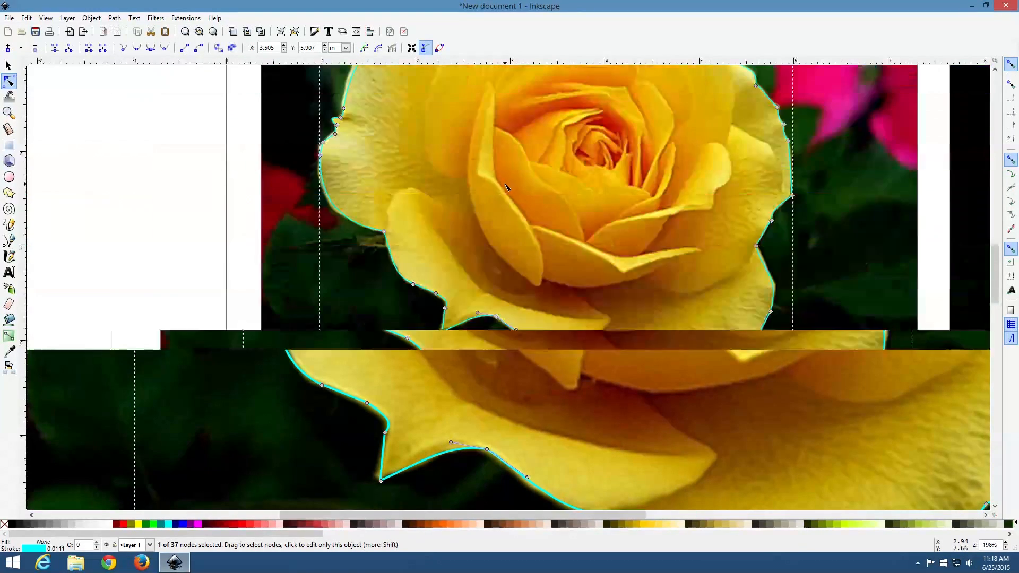
scroll(702, 227, up, 4)
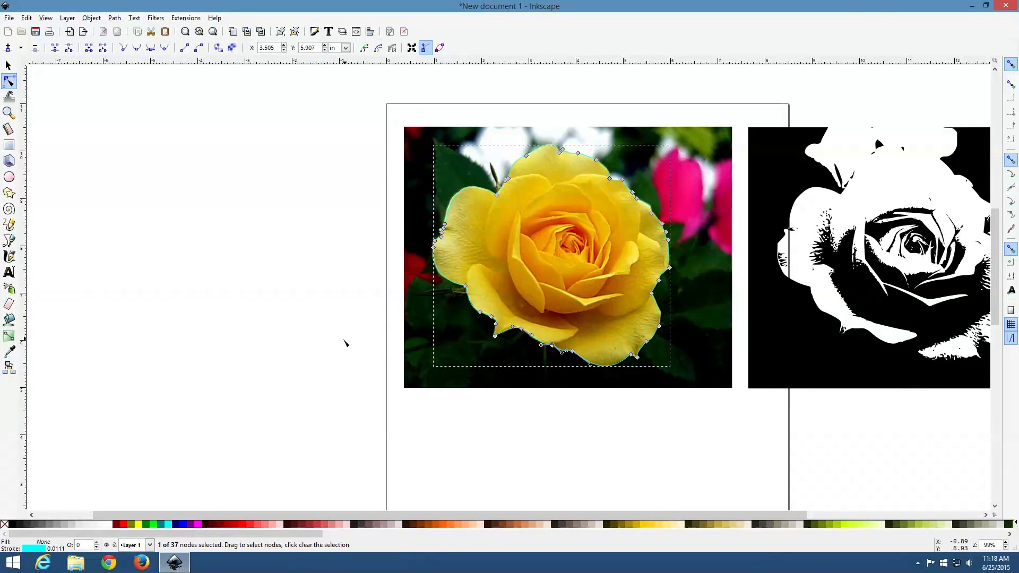
click(274, 524)
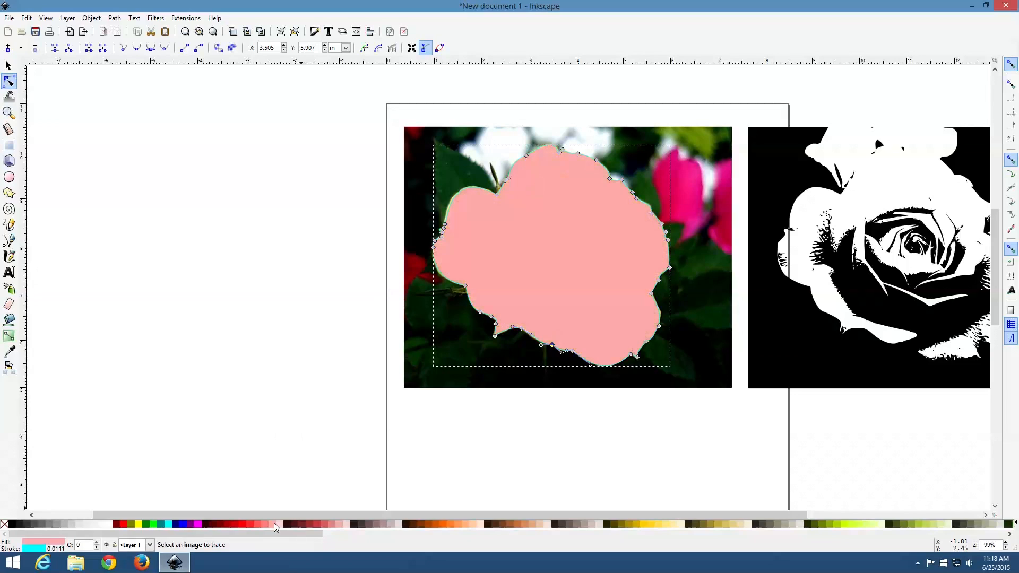
click(250, 523)
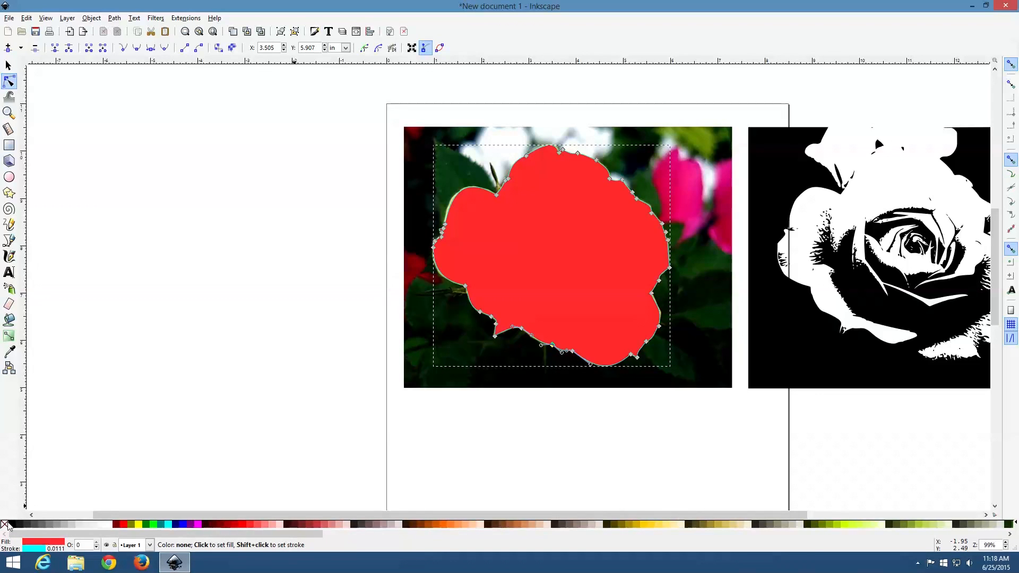
shift+click(6, 527)
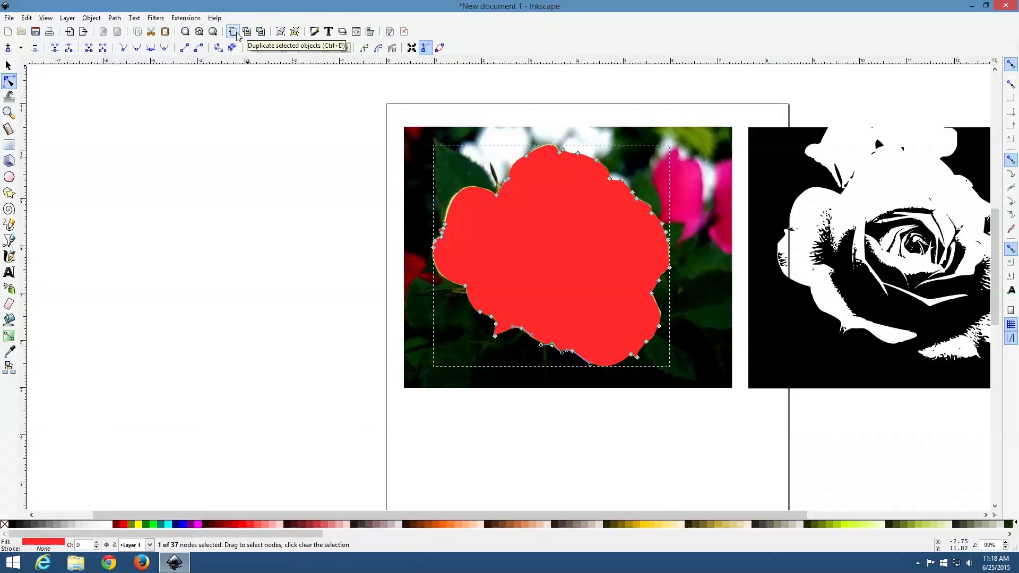
Step: Duplicate the red rose silhouette and move the copy to the empty canvas left of the page
click(10, 18)
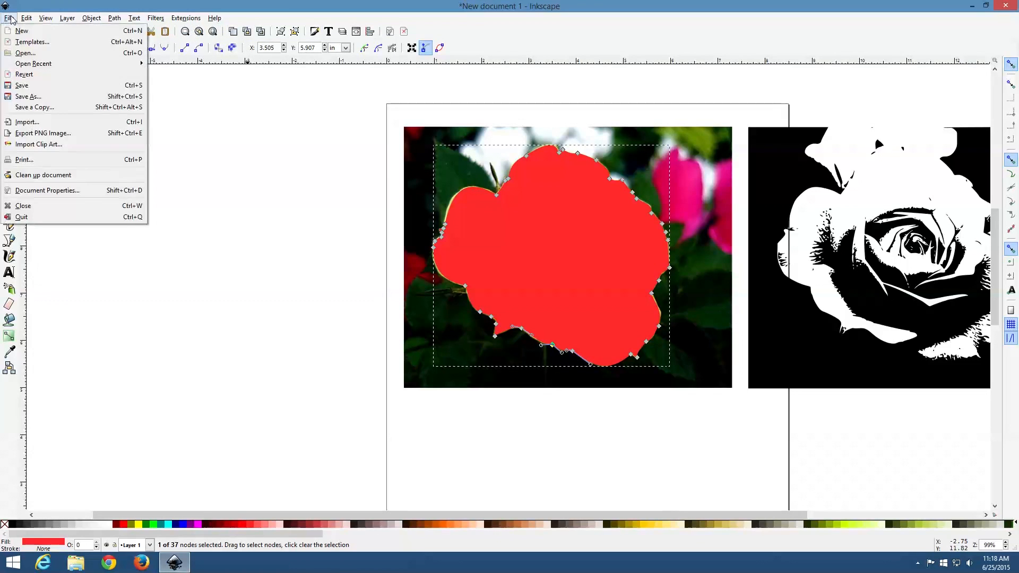
mouse_move(26, 19)
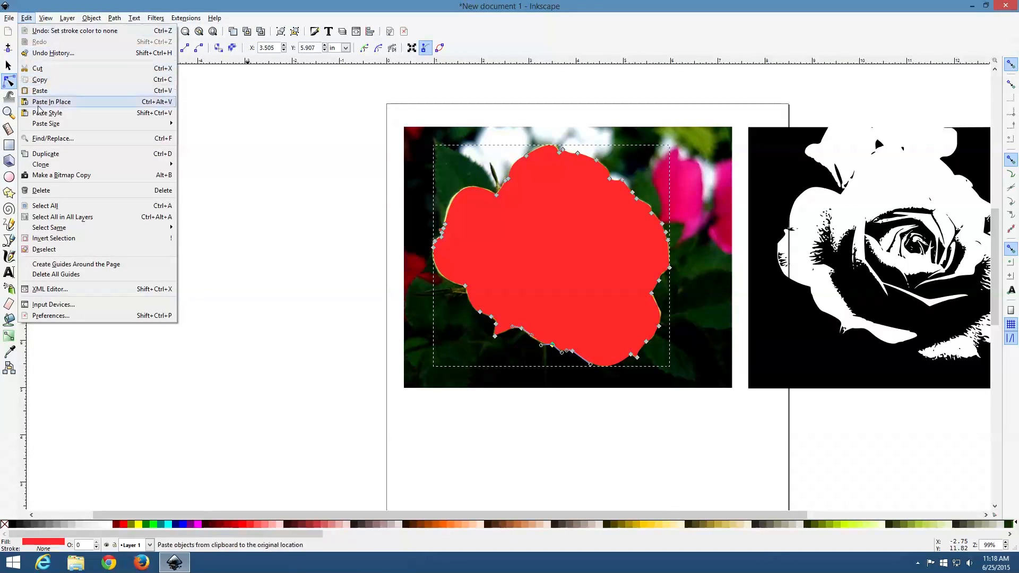
click(38, 154)
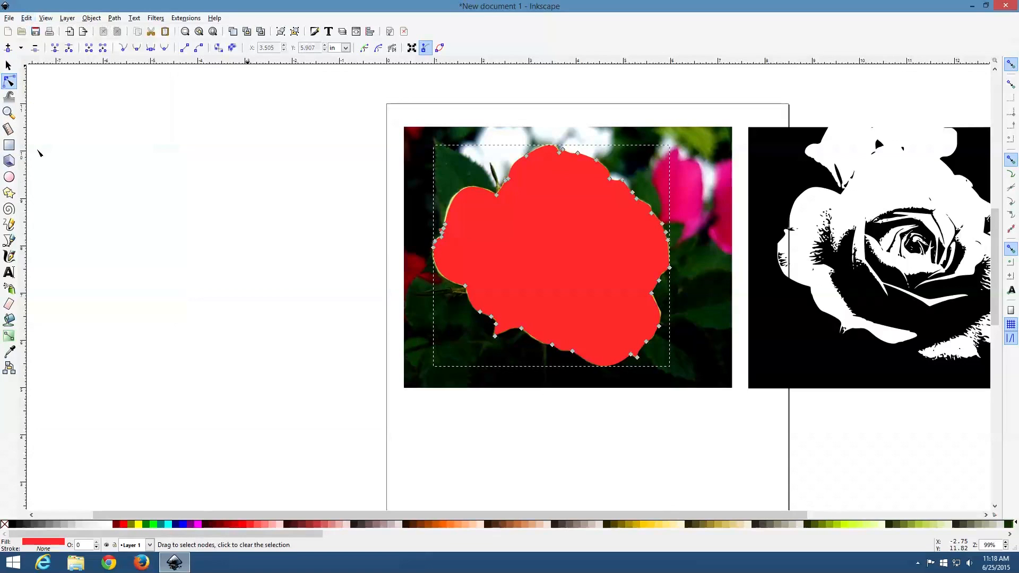
drag(563, 264, 328, 294)
click(8, 65)
drag(587, 237, 231, 225)
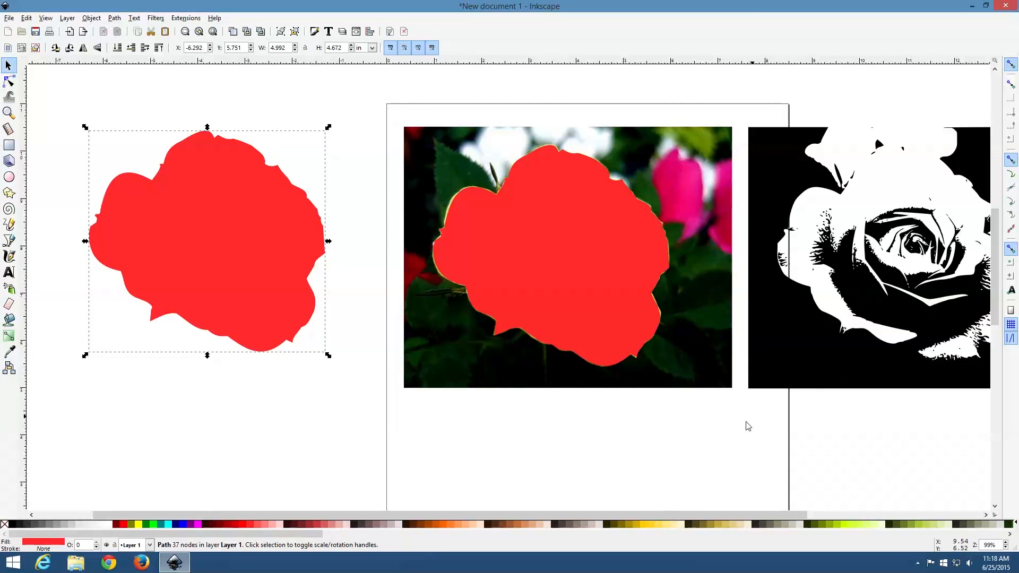
Step: Move the red silhouette covering the photo onto the black-and-white traced rose, matching the flower's position
drag(399, 511, 572, 533)
click(300, 290)
drag(331, 277, 665, 275)
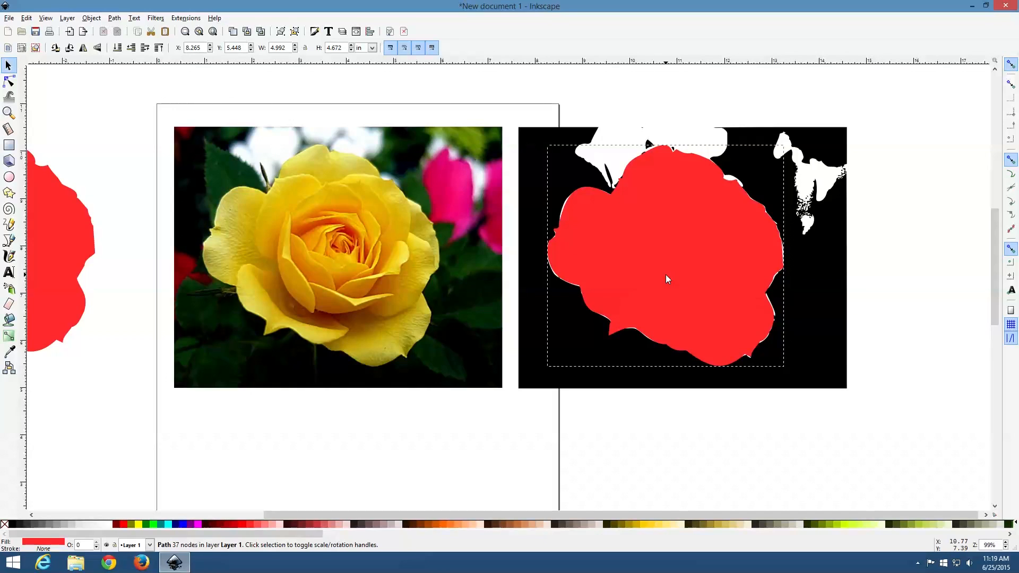
drag(666, 275, 666, 275)
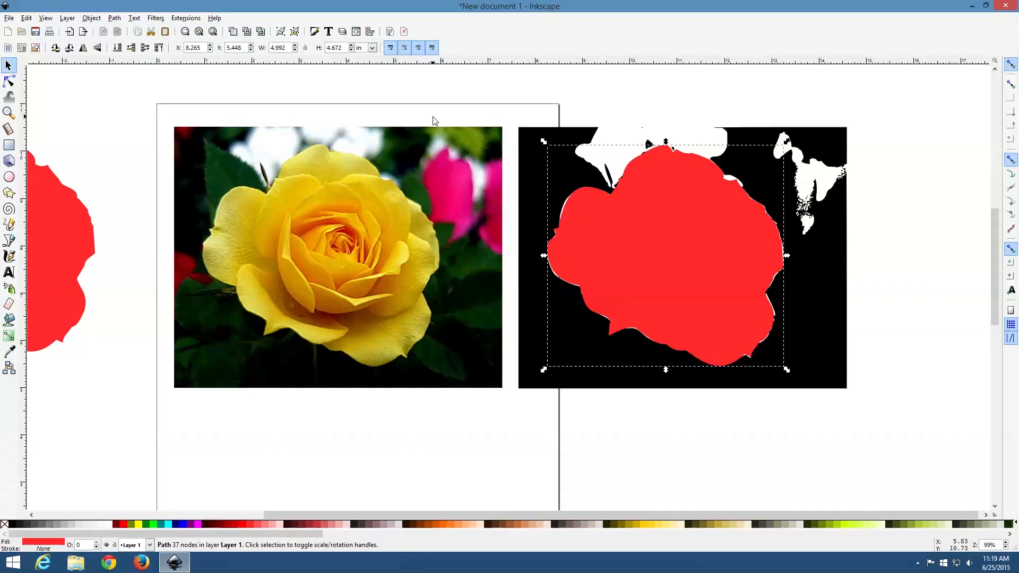
Step: Lower the red silhouette's fill alpha to 116 to check its alignment over the trace, and restore it to 255
click(318, 35)
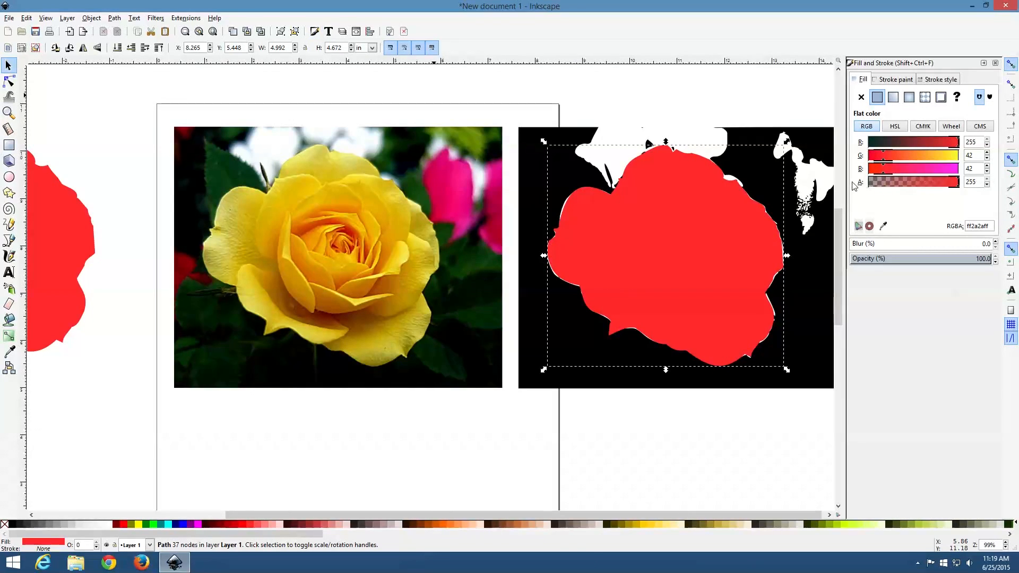
click(911, 183)
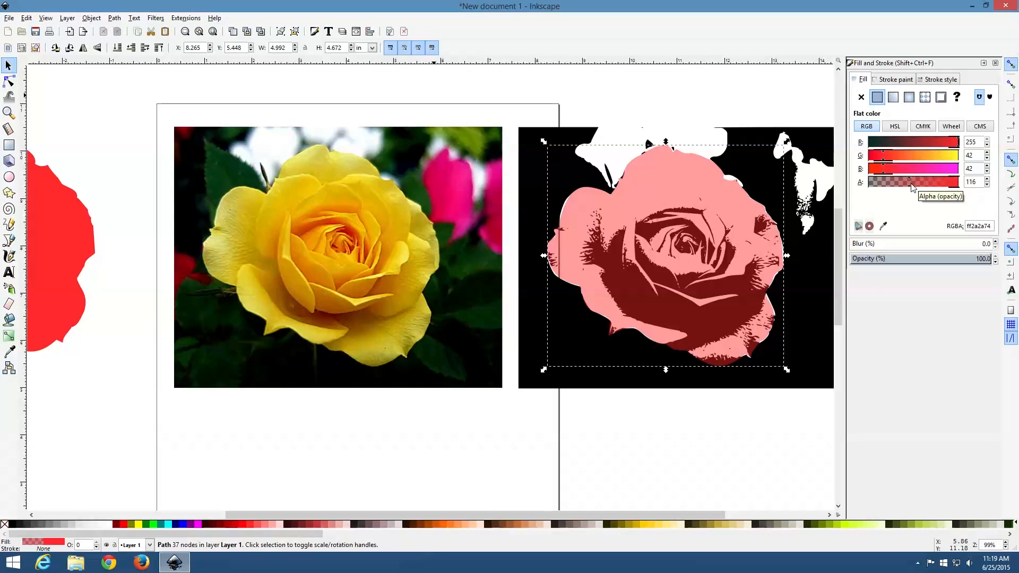
key(Tab)
drag(910, 184, 979, 186)
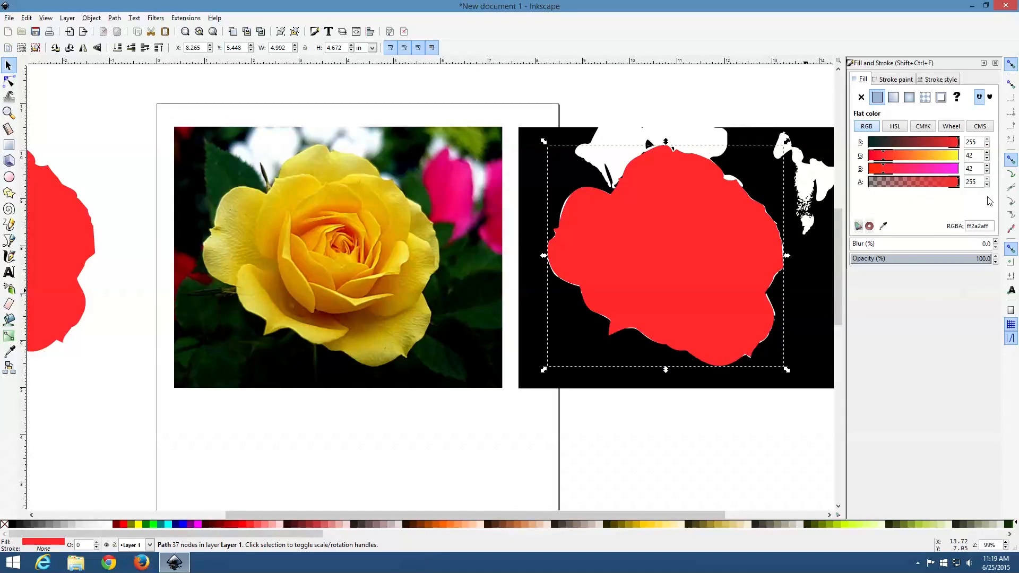
click(995, 63)
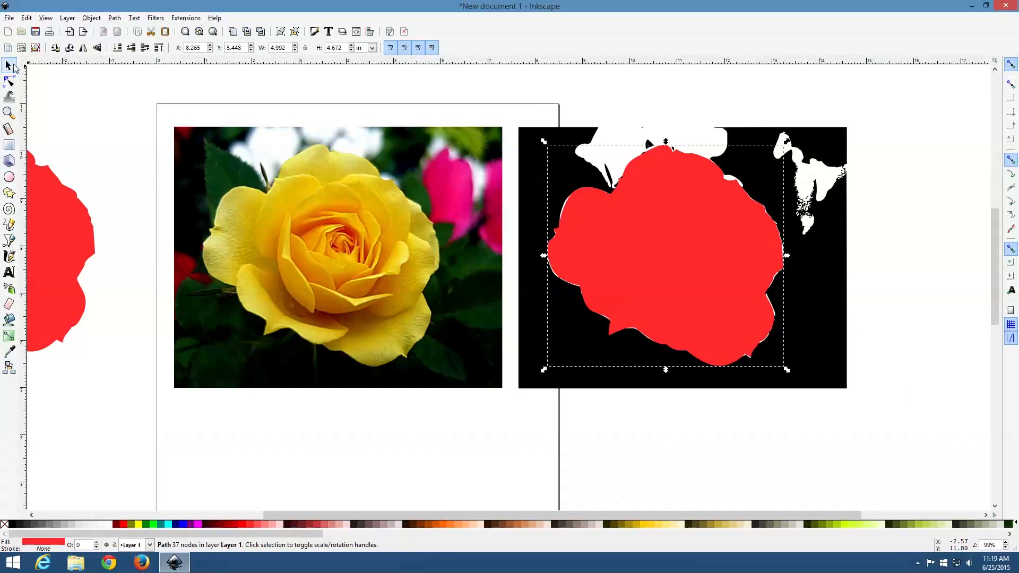
Step: Select the red silhouette together with the black traced image and intersect the two paths to isolate the rose
drag(926, 433, 513, 77)
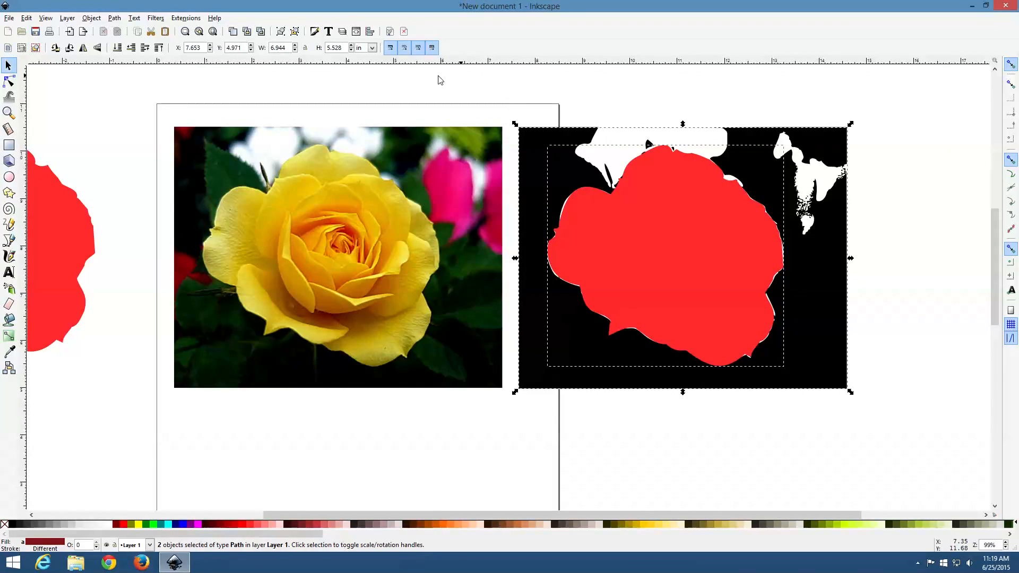
click(113, 18)
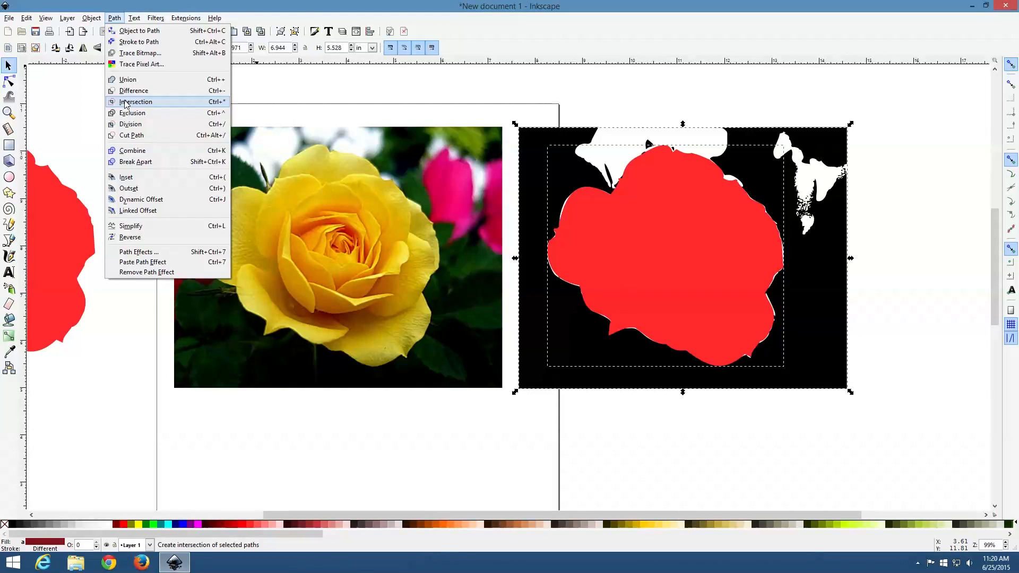
click(126, 104)
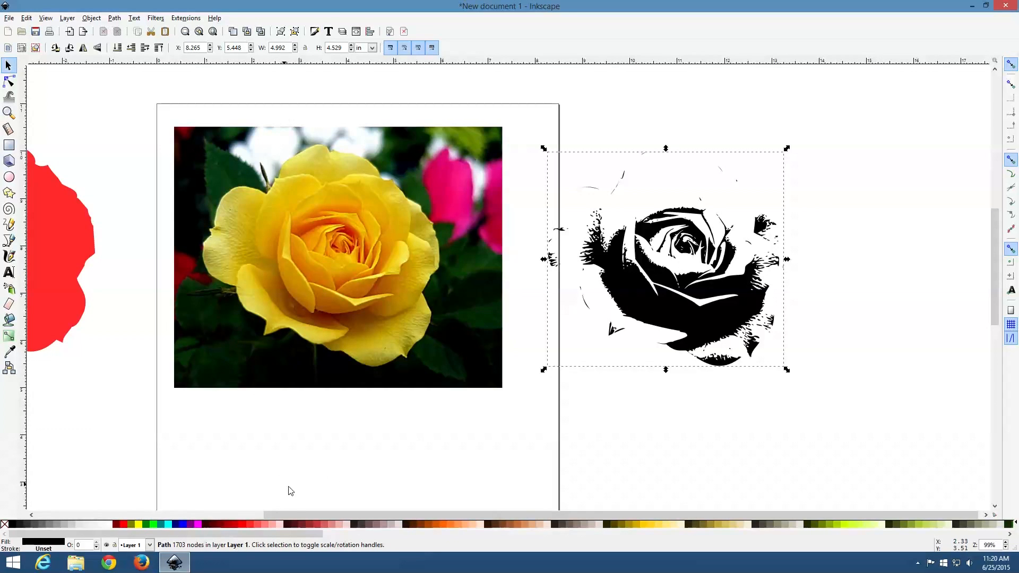
drag(291, 514, 240, 509)
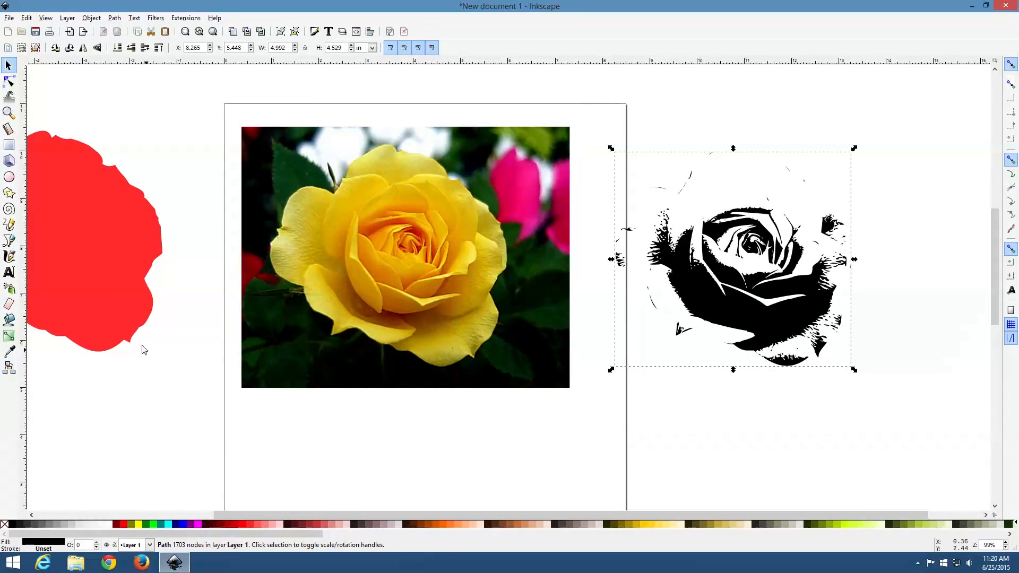
Step: Move the spare red silhouette from beside the page onto the black traced rose, at about X 8.28 in, Y 5.46 in
click(74, 281)
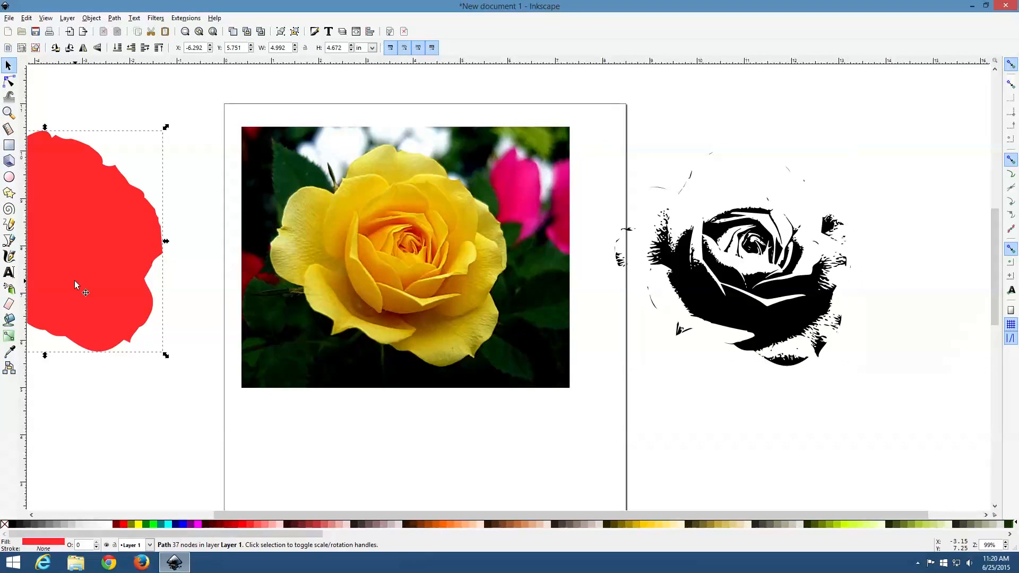
mouse_move(91, 280)
mouse_down()
mouse_move(778, 313)
mouse_move(785, 303)
mouse_move(760, 301)
mouse_move(765, 289)
mouse_up()
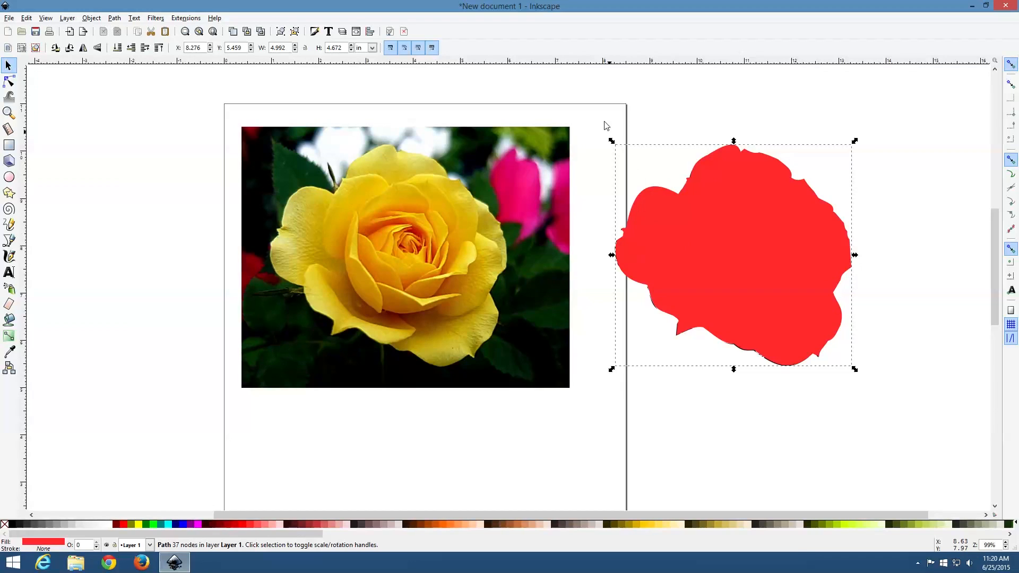
click(587, 97)
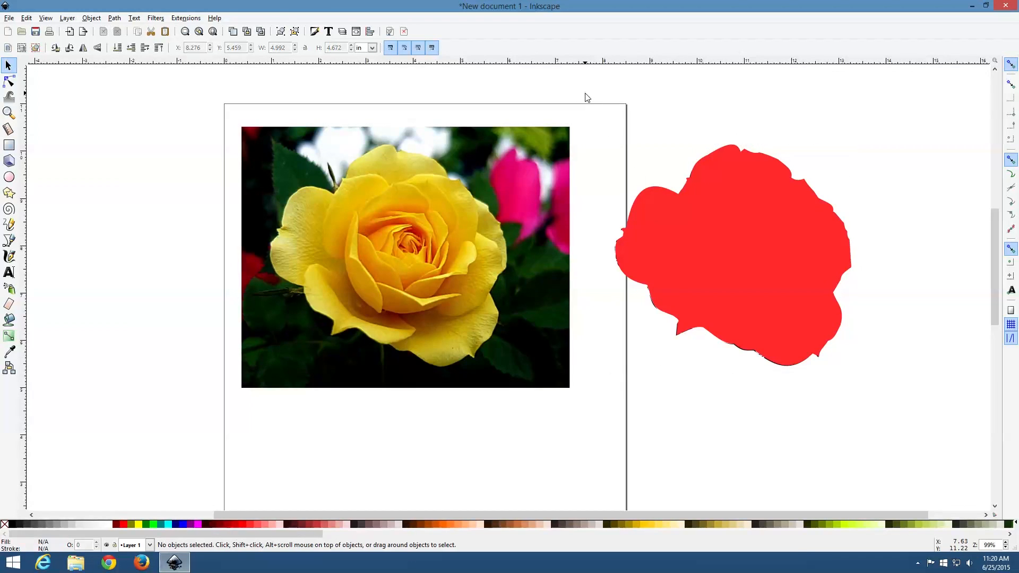
Step: Align the red silhouette and the black traced rose by centering both on the vertical and horizontal axes
drag(578, 86, 934, 416)
click(370, 31)
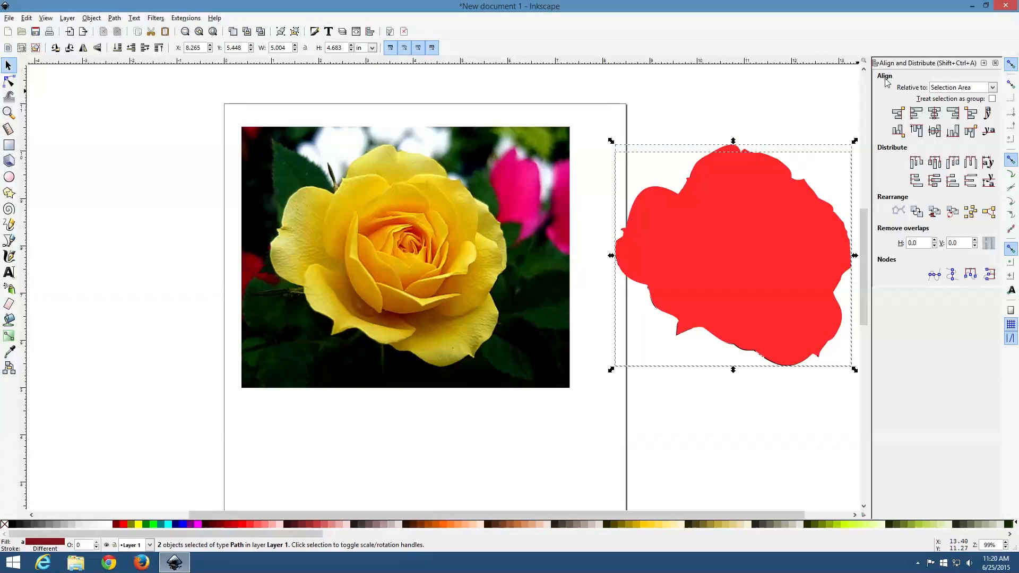
click(933, 120)
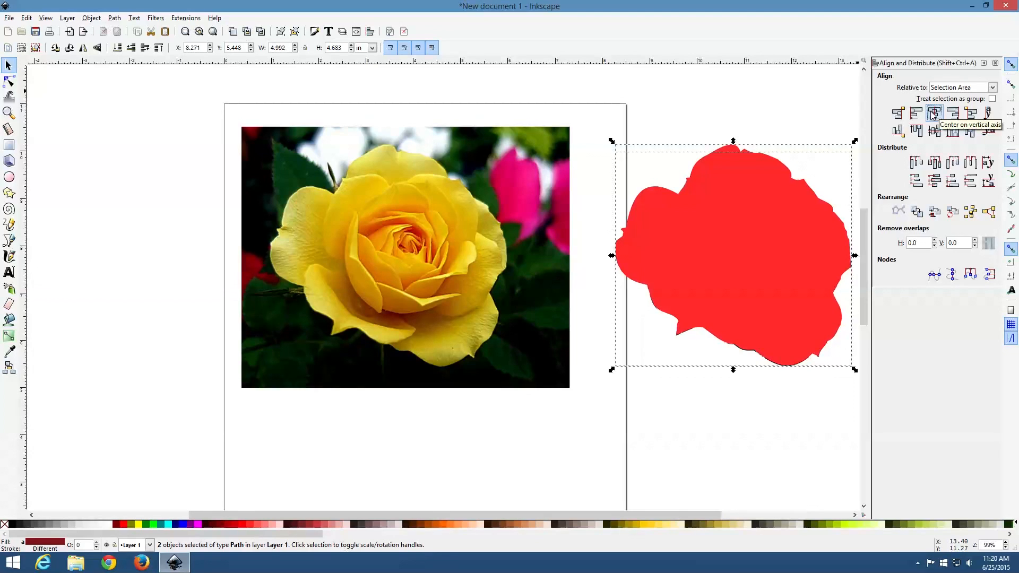
click(933, 131)
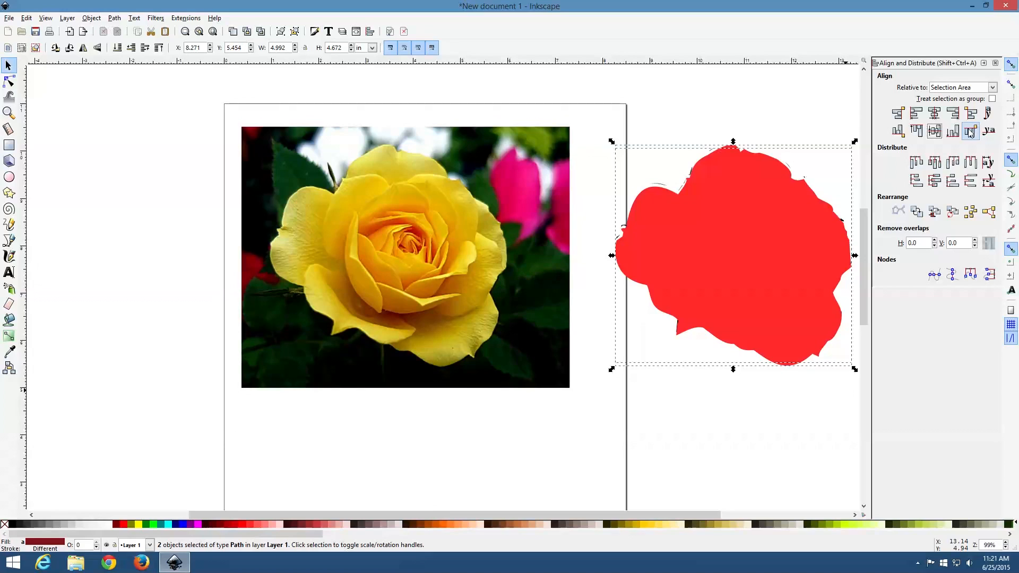
click(994, 63)
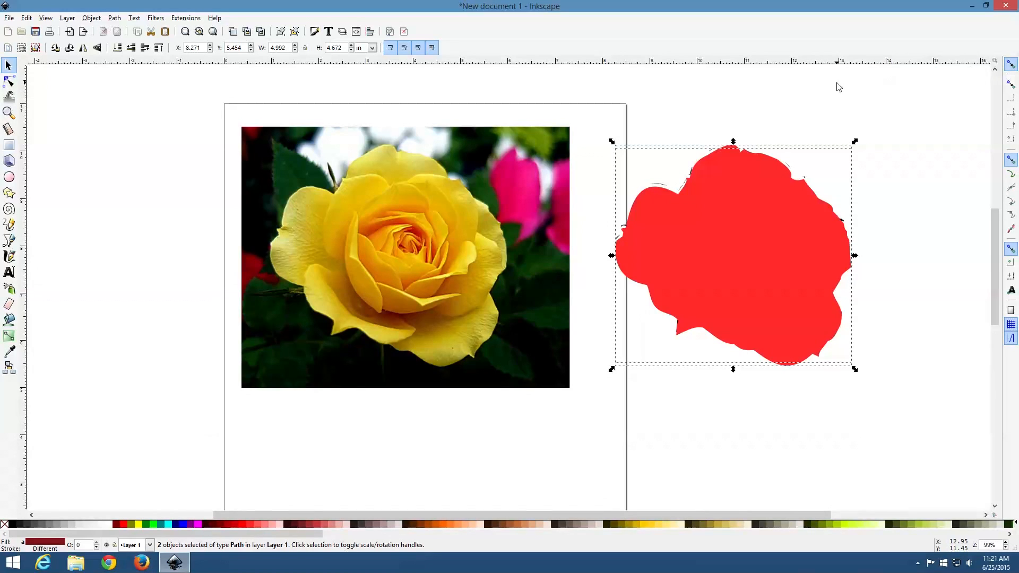
Step: Lower only the red silhouette to the bottom of the stack, behind the black traced rose
click(818, 93)
click(752, 197)
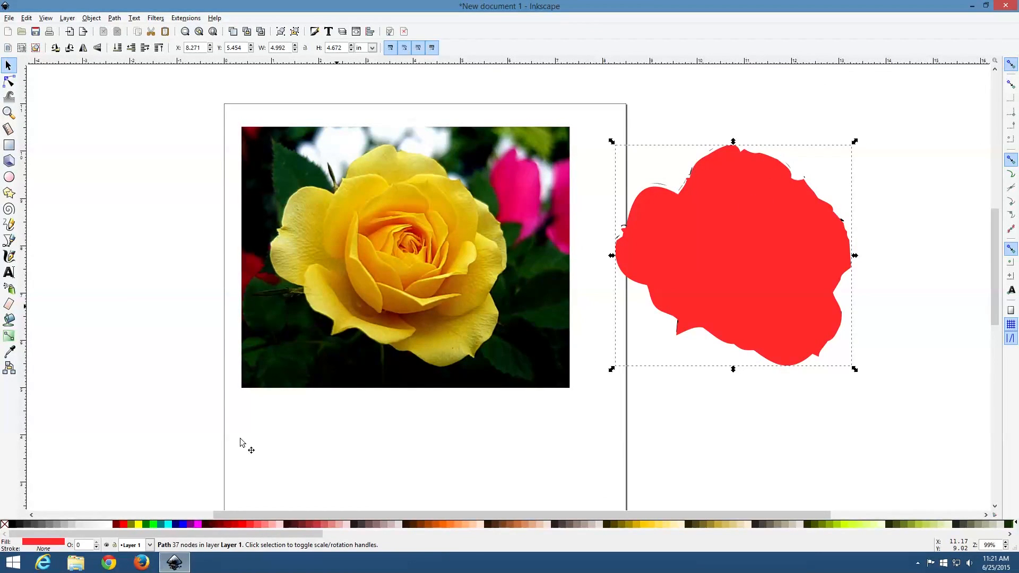
click(116, 49)
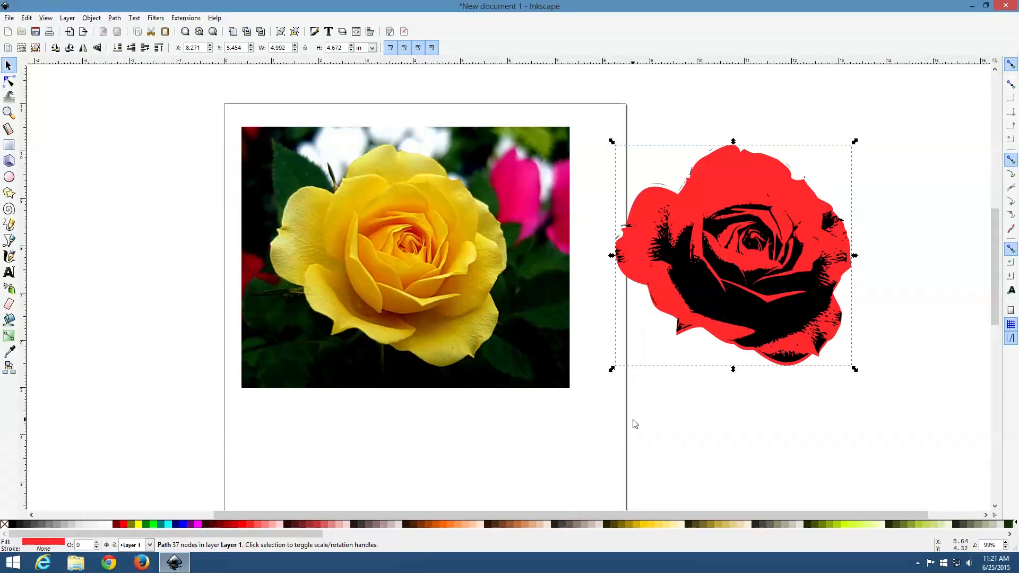
Step: Nudge the red silhouette slightly left and up to about X 8.25 in, Y 5.54 in behind the black trace
key(Left)
key(Left)
key(Up)
key(Up)
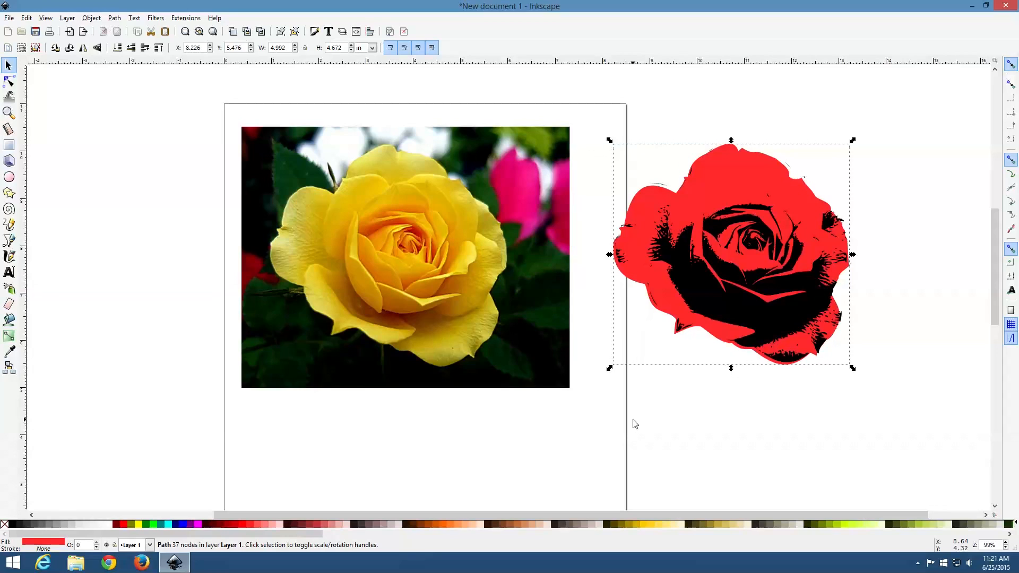
key(Up)
key(Right)
key(Up)
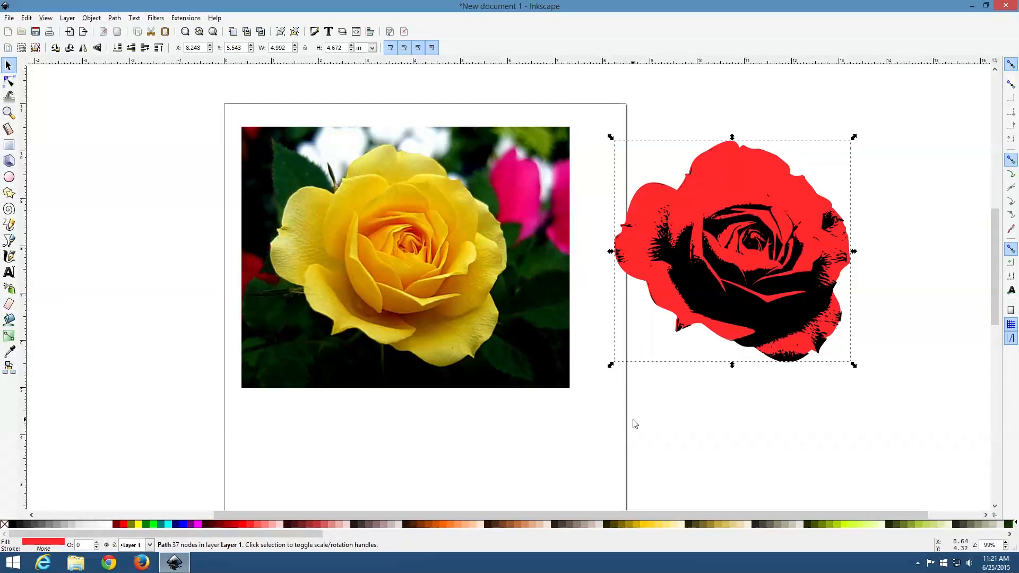
click(790, 422)
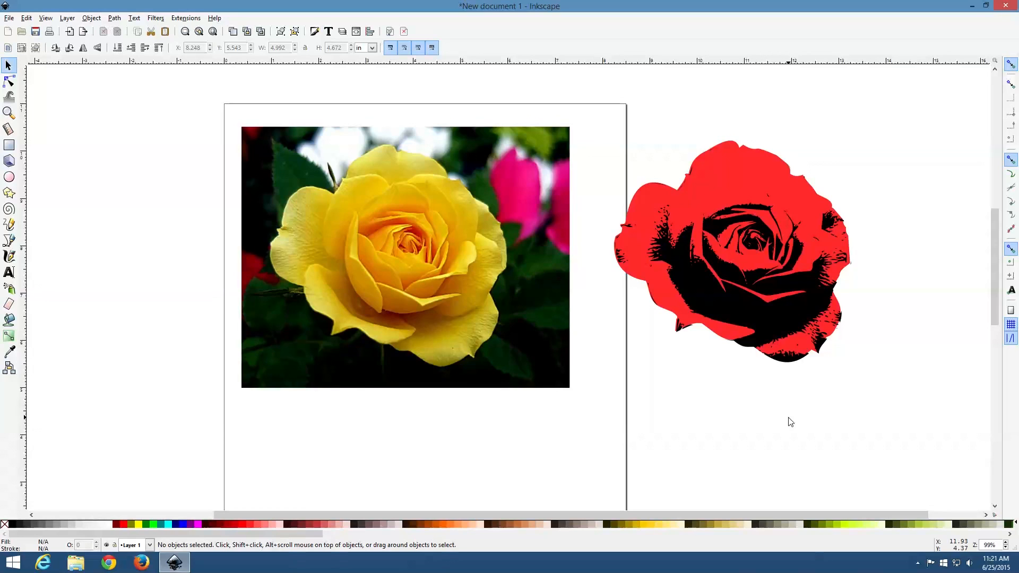
Step: Outset the red silhouette five times so it forms a border around the black traced rose
click(746, 186)
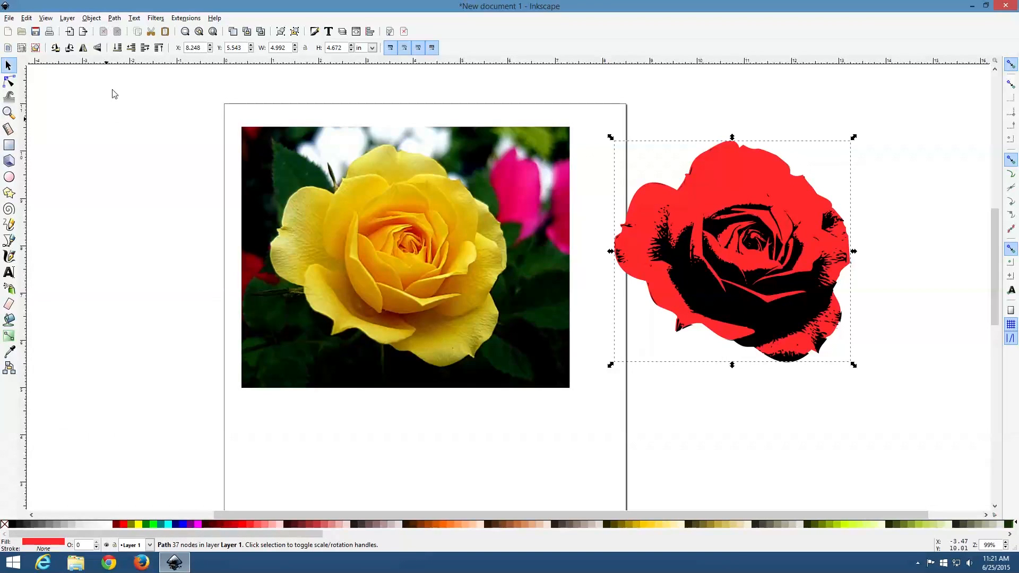
click(116, 19)
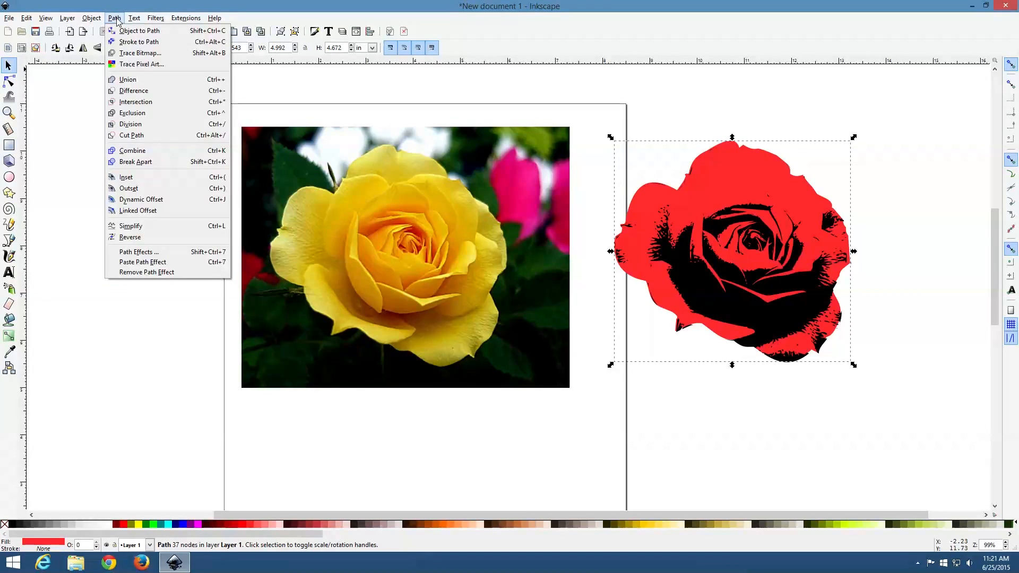
click(157, 189)
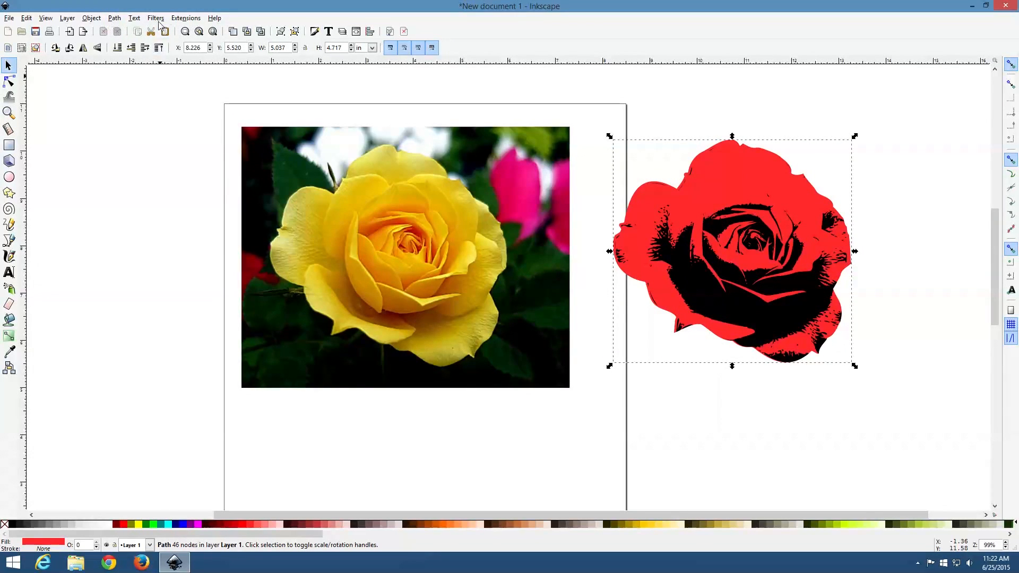
click(115, 18)
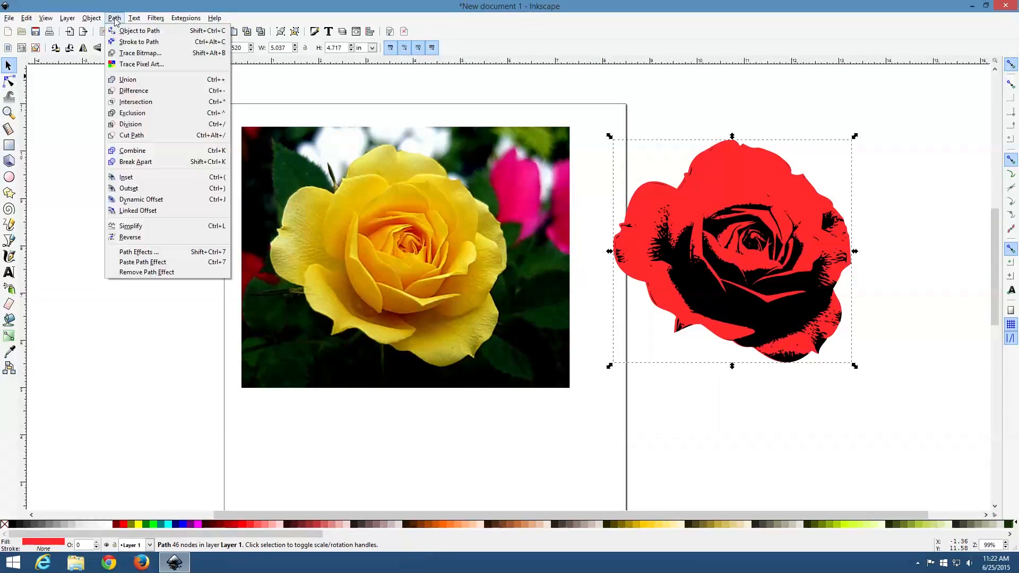
click(138, 190)
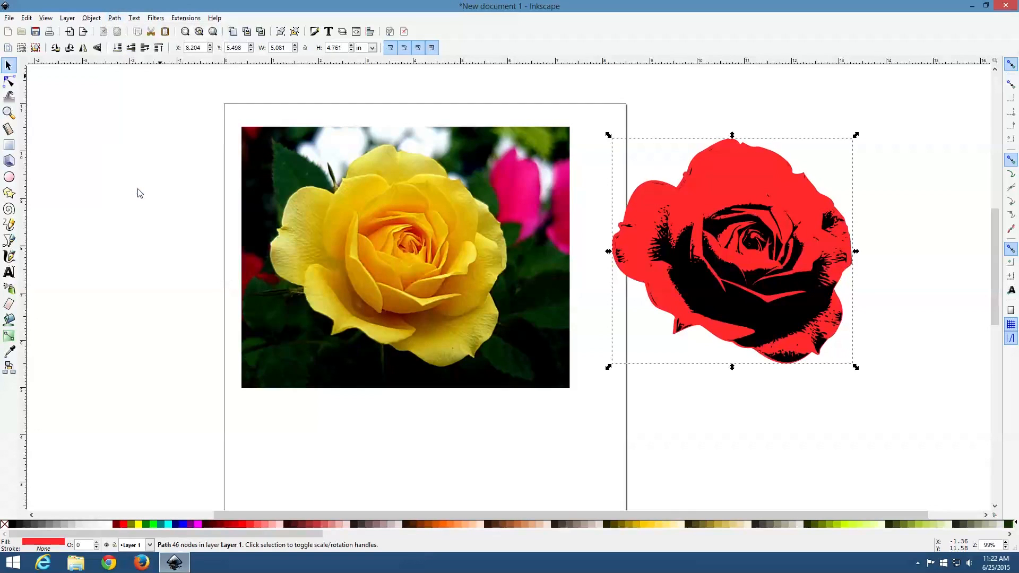
click(118, 19)
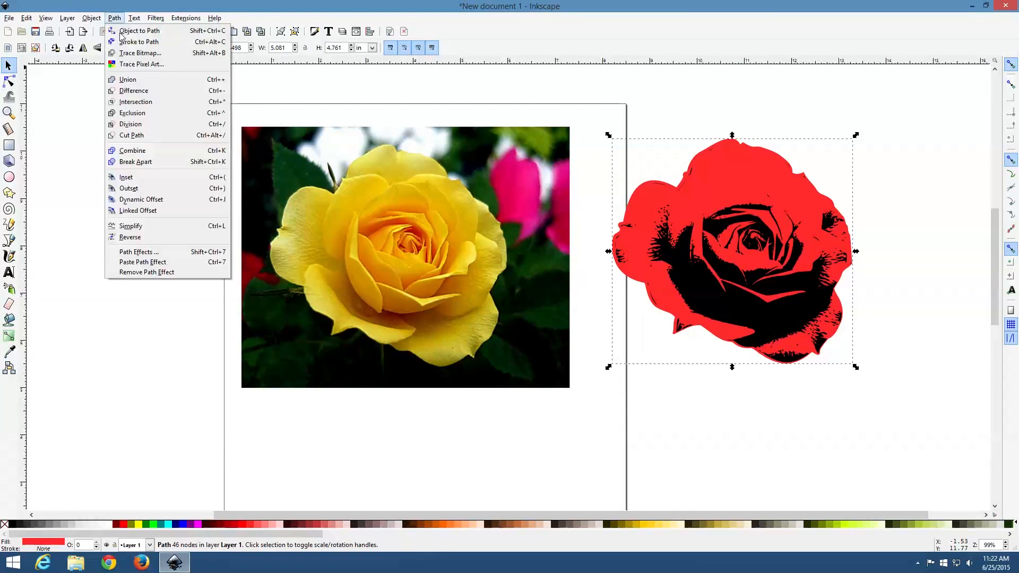
click(133, 189)
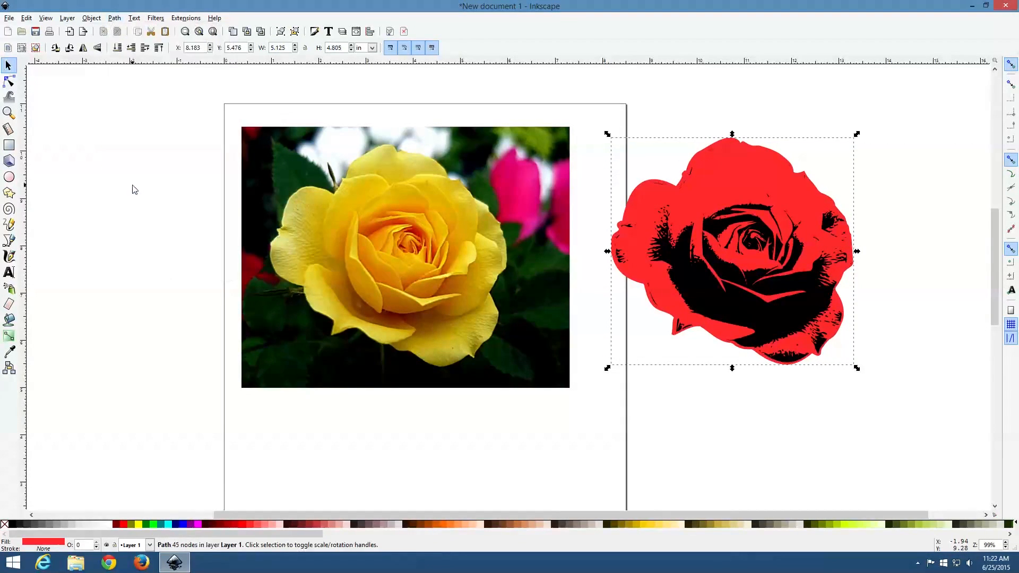
click(113, 19)
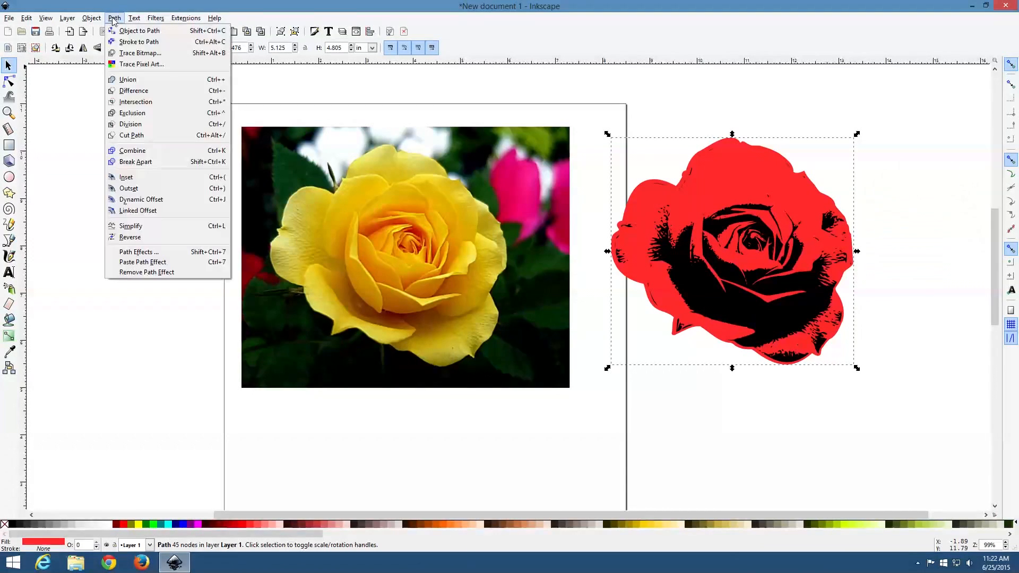
click(134, 188)
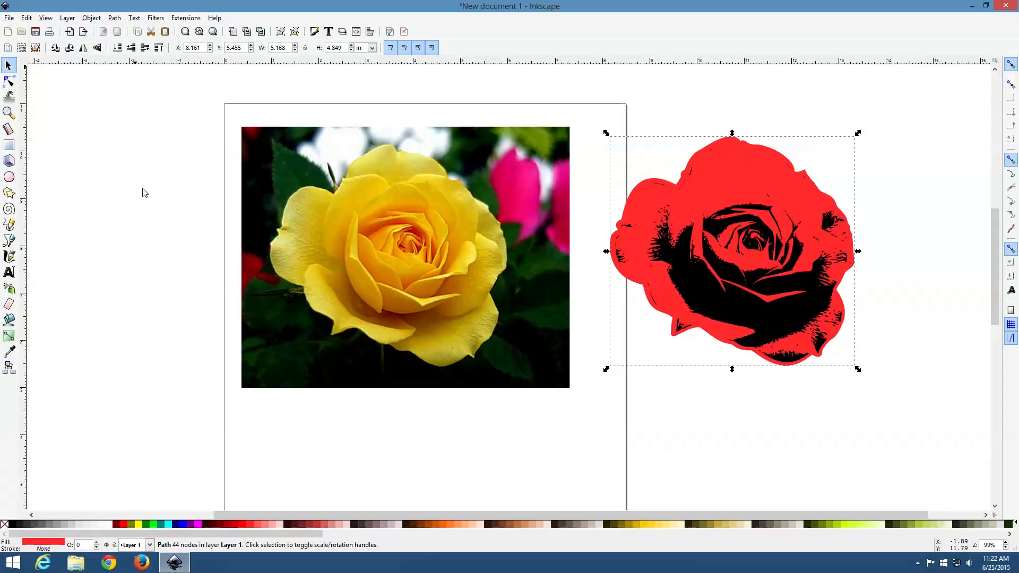
click(115, 17)
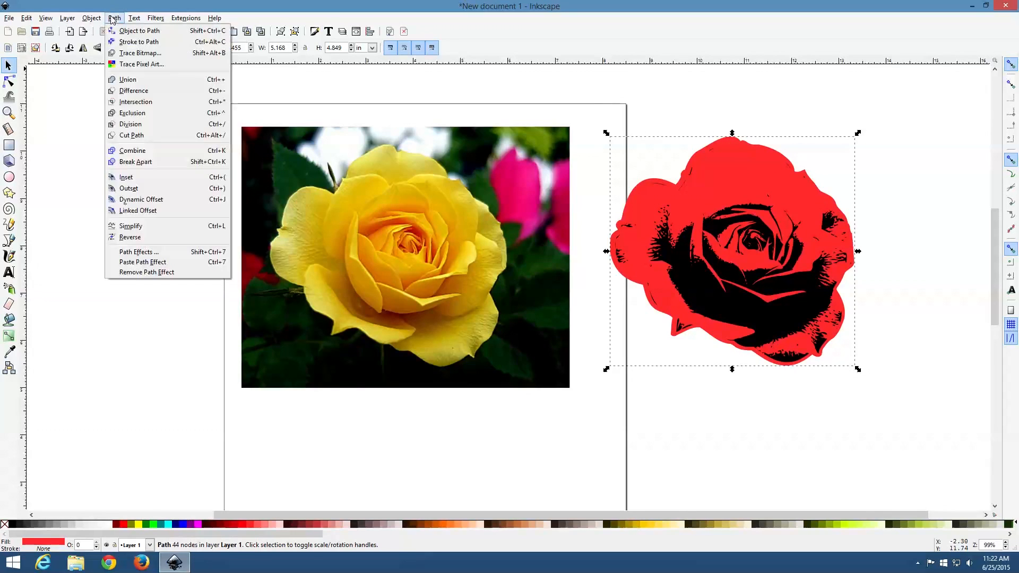
click(129, 190)
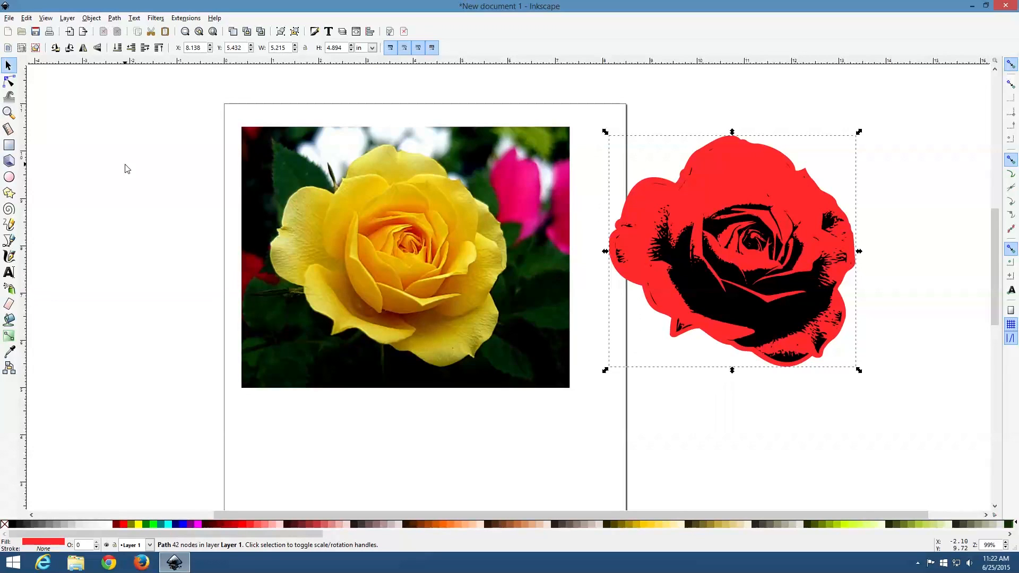
click(115, 18)
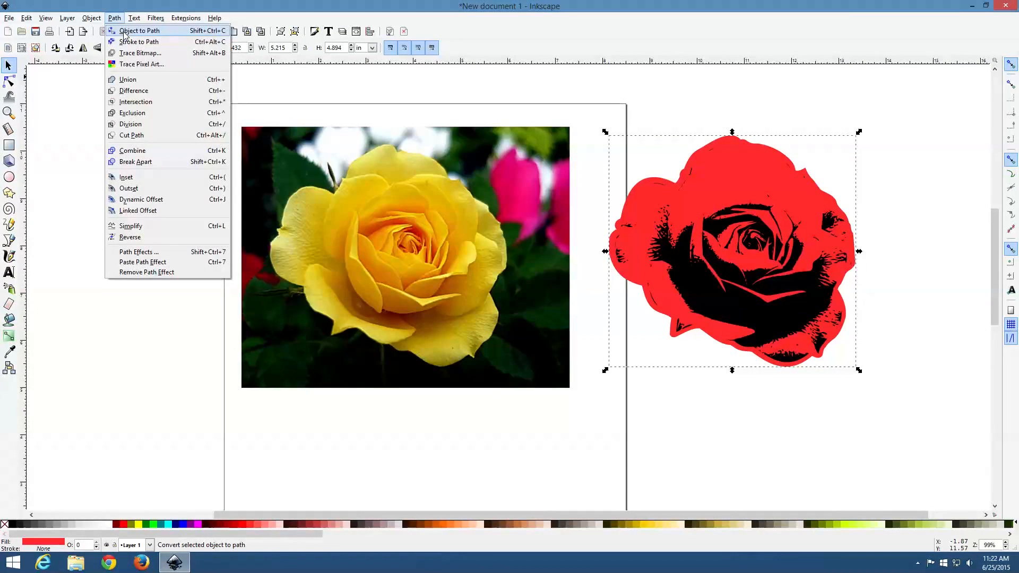
click(125, 32)
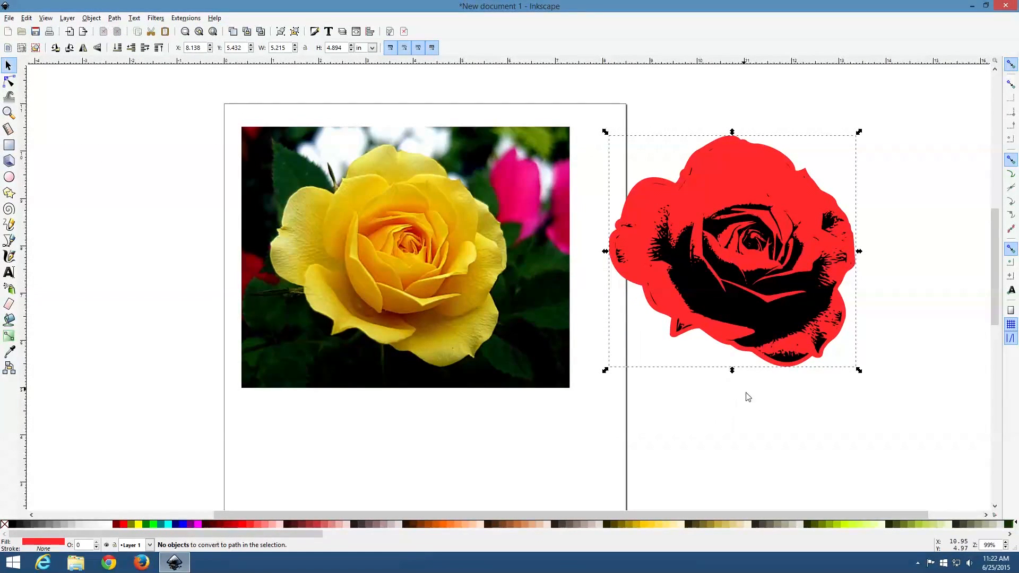
click(770, 419)
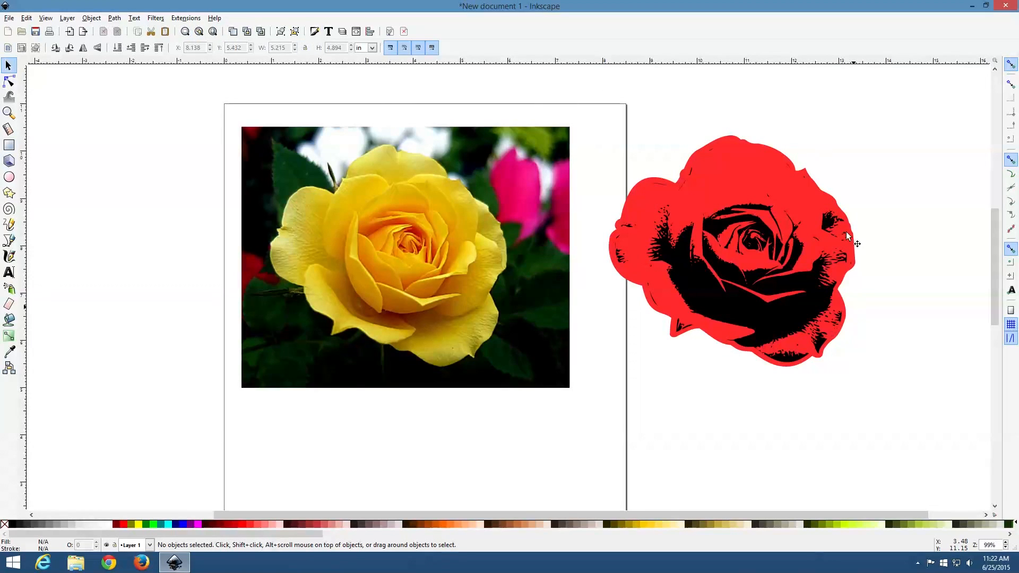
Step: Select the black traced rose and simplify its path once to reduce its nodes
click(770, 323)
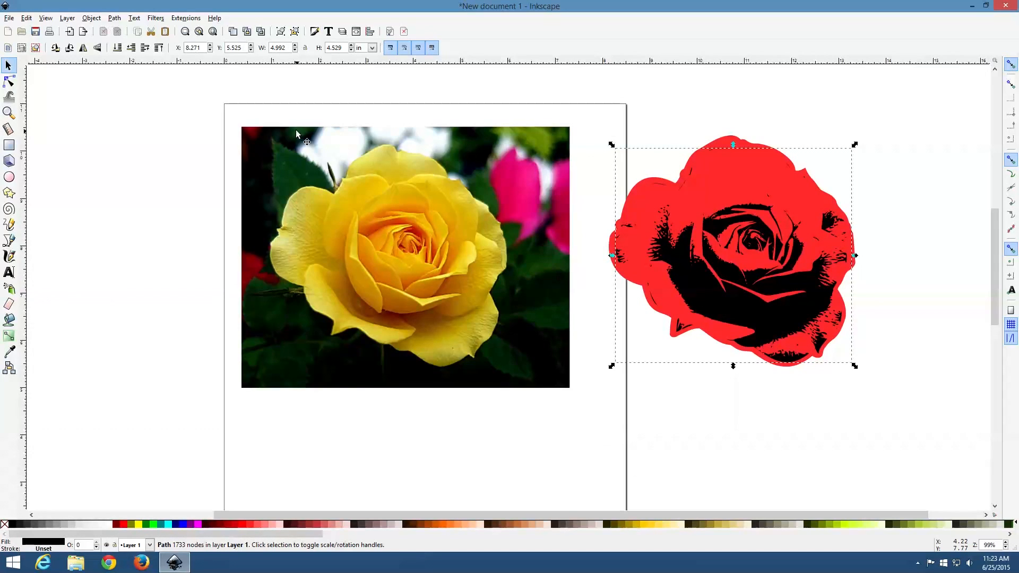
click(114, 18)
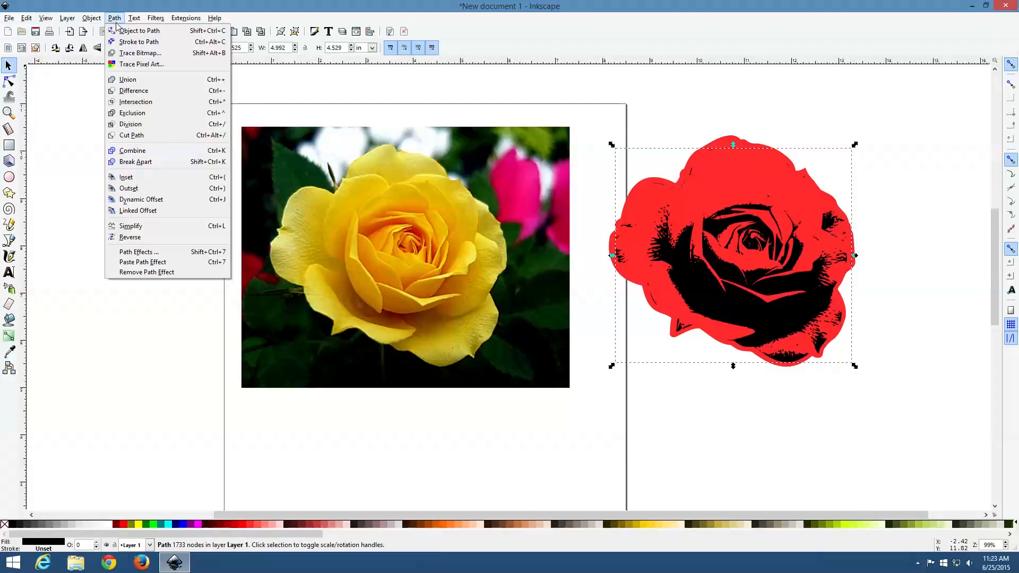
click(130, 226)
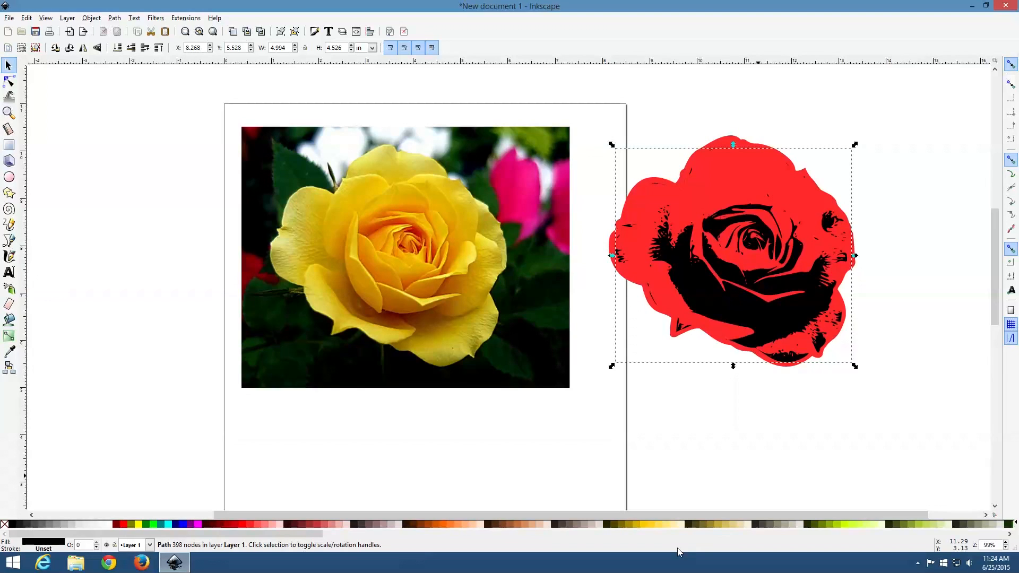
Step: Try pink and red fills on the traced rose details and settle on a dark maroon fill
click(272, 524)
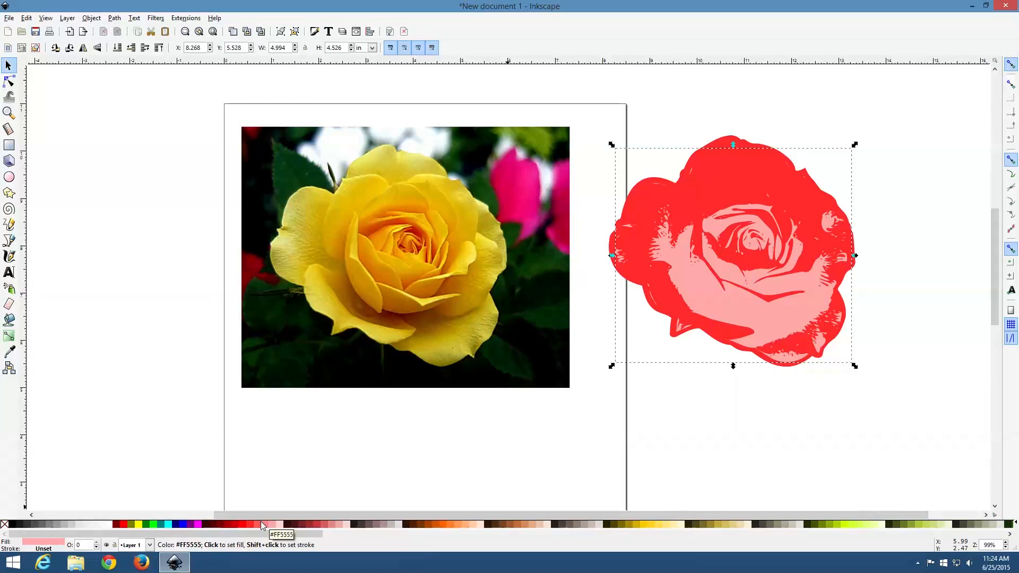
click(268, 525)
click(268, 525)
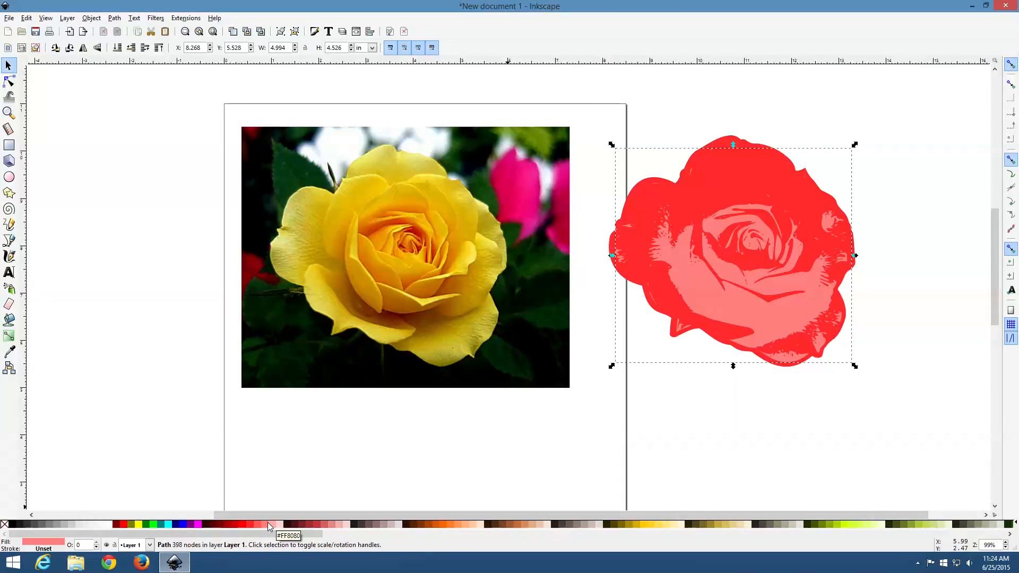
click(244, 525)
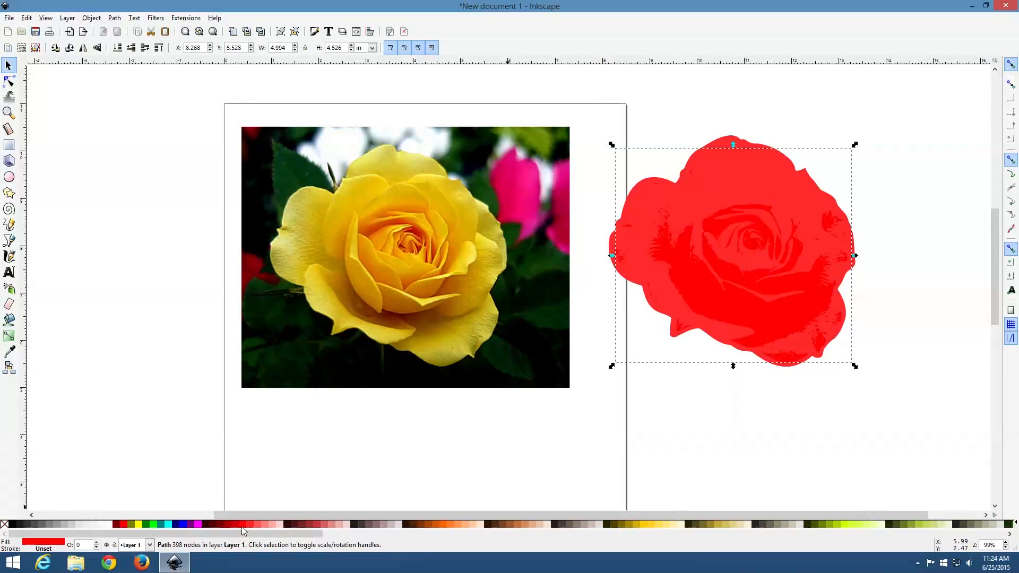
click(227, 525)
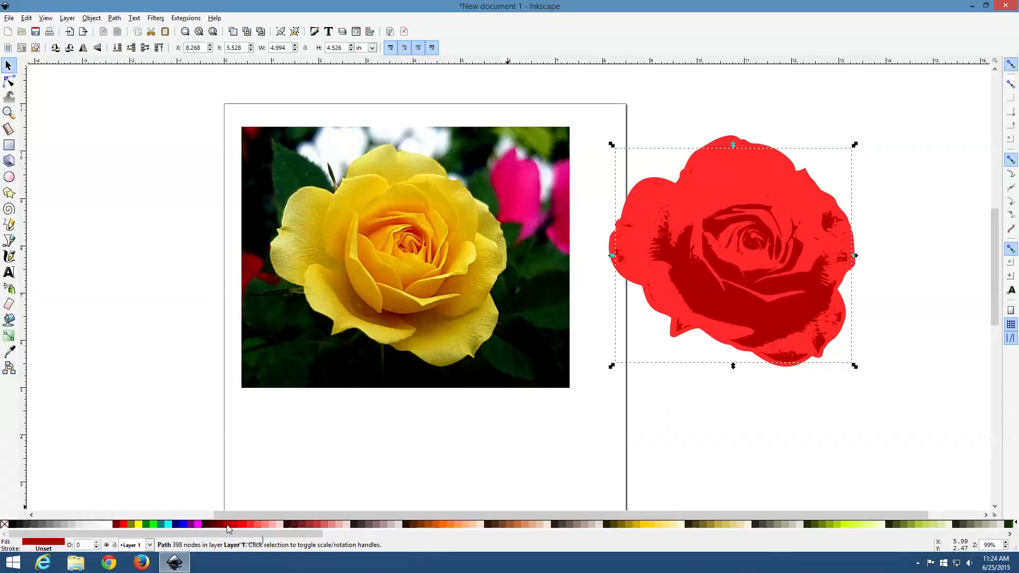
click(218, 526)
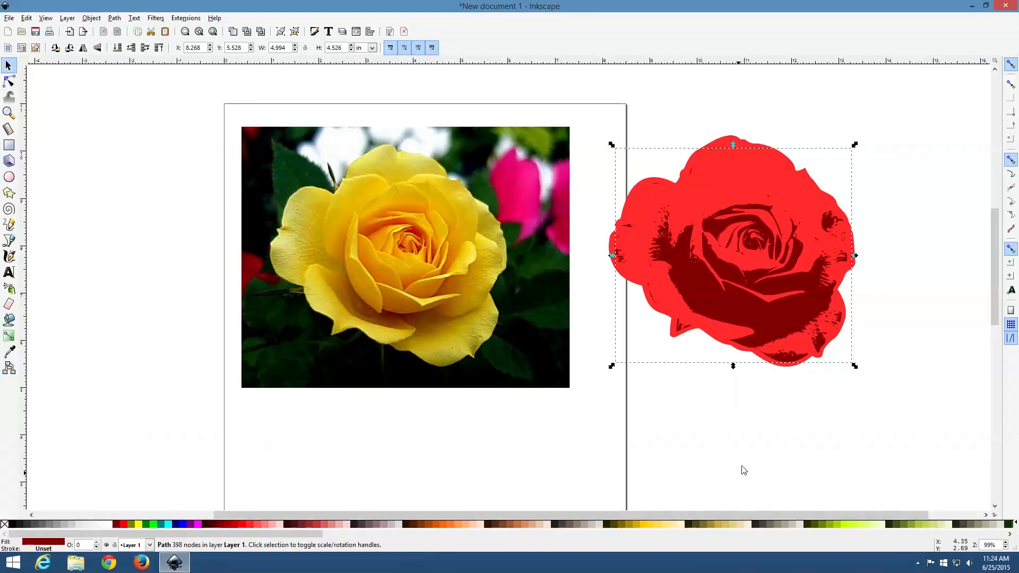
Step: Select both the maroon traced details and the red silhouette and cut the details out of the silhouette with Difference
click(737, 426)
drag(589, 81, 749, 453)
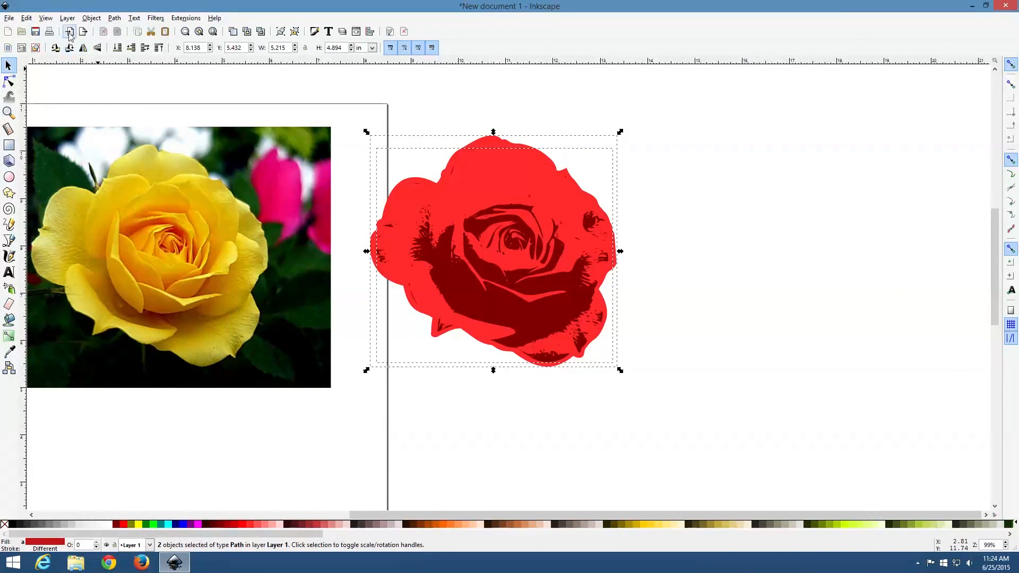
click(115, 18)
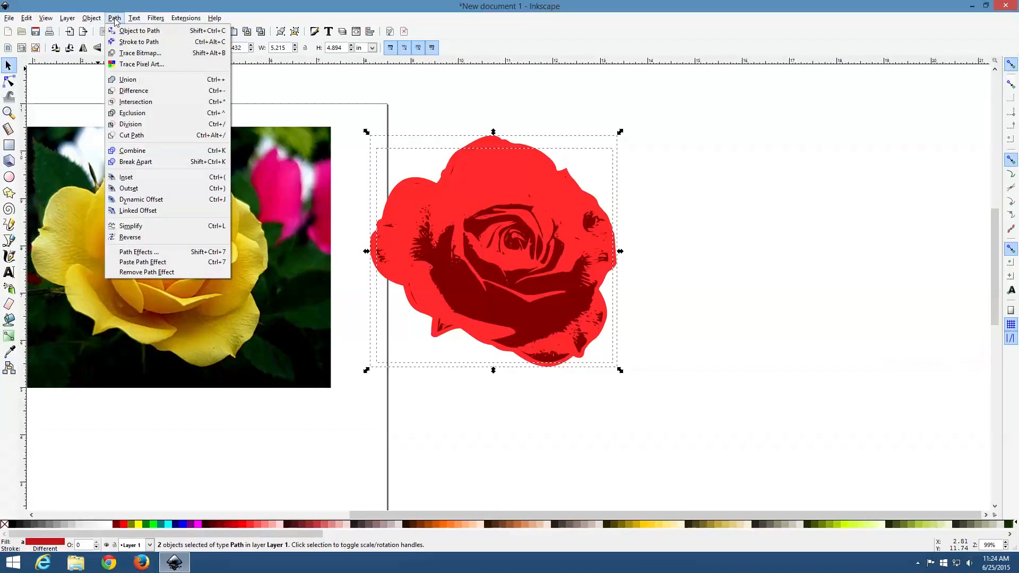
click(130, 91)
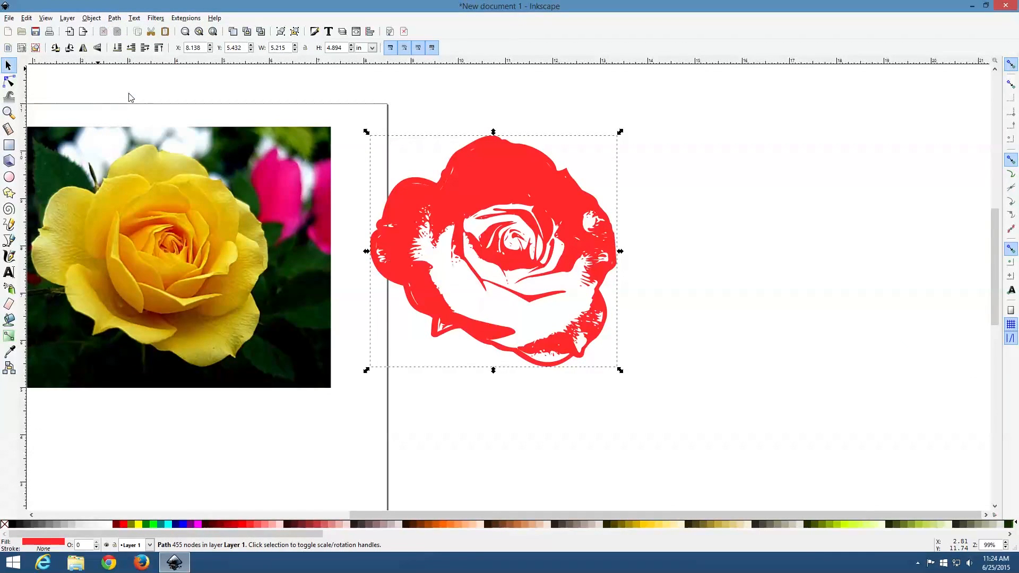
Step: Draw a rectangle about 6.5 by 6.2 in beside the cut-out rose and fill it black
click(739, 339)
click(567, 215)
click(9, 145)
drag(664, 121, 970, 414)
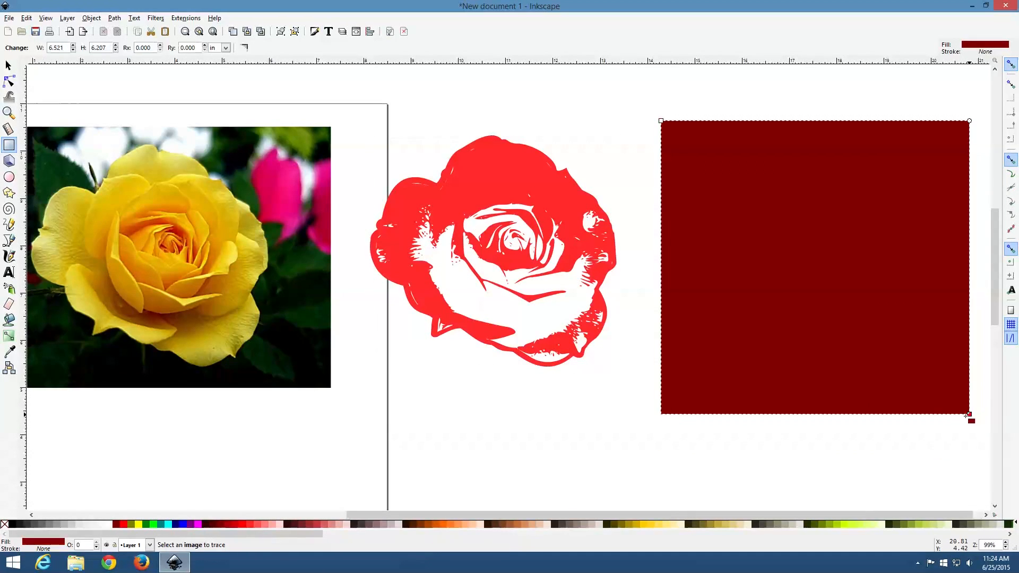
click(14, 526)
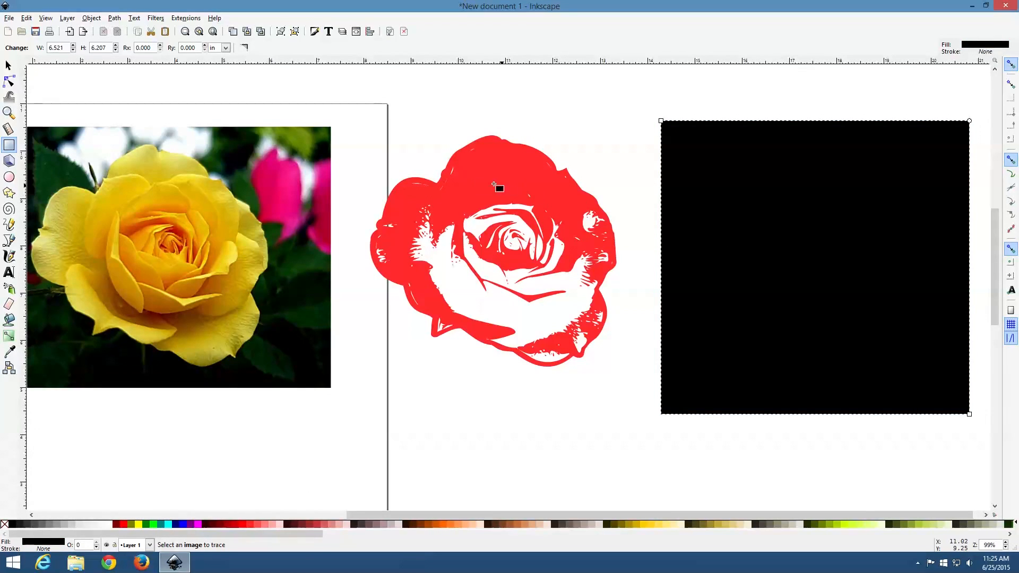
click(8, 65)
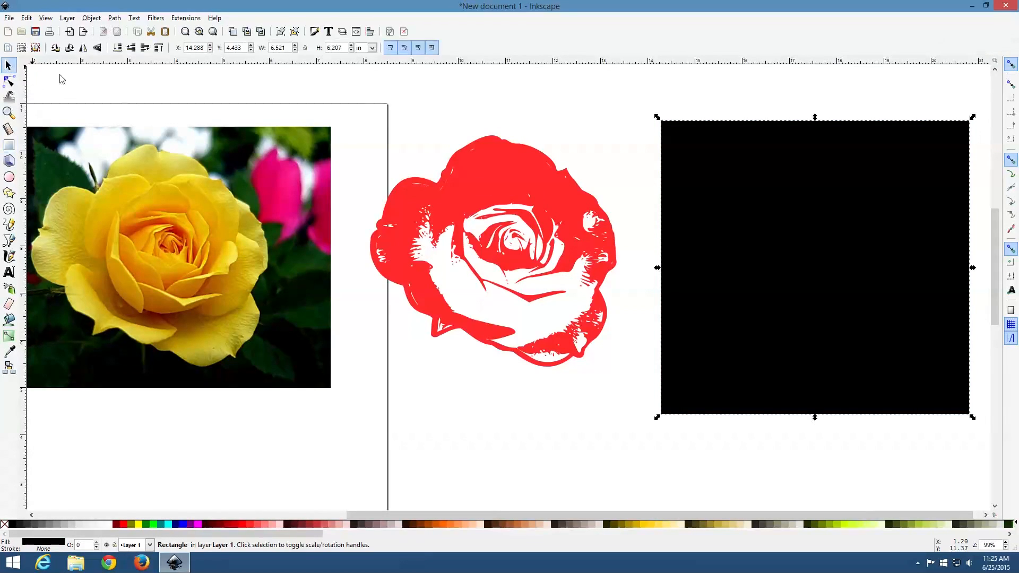
Step: Place the cut-out red rose on top of the black rectangle, in front of it, and fill the rose white
click(453, 190)
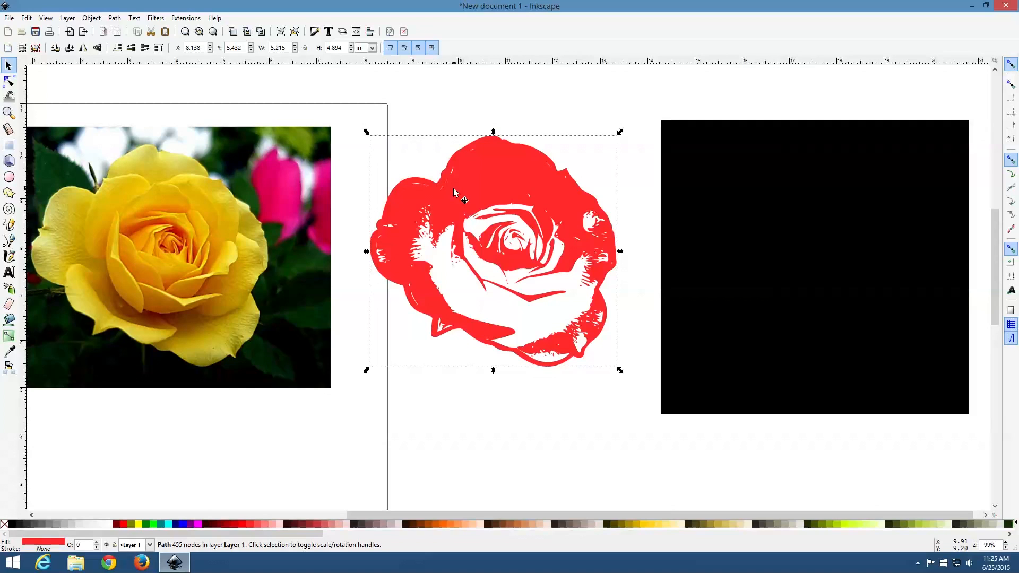
drag(454, 190, 782, 198)
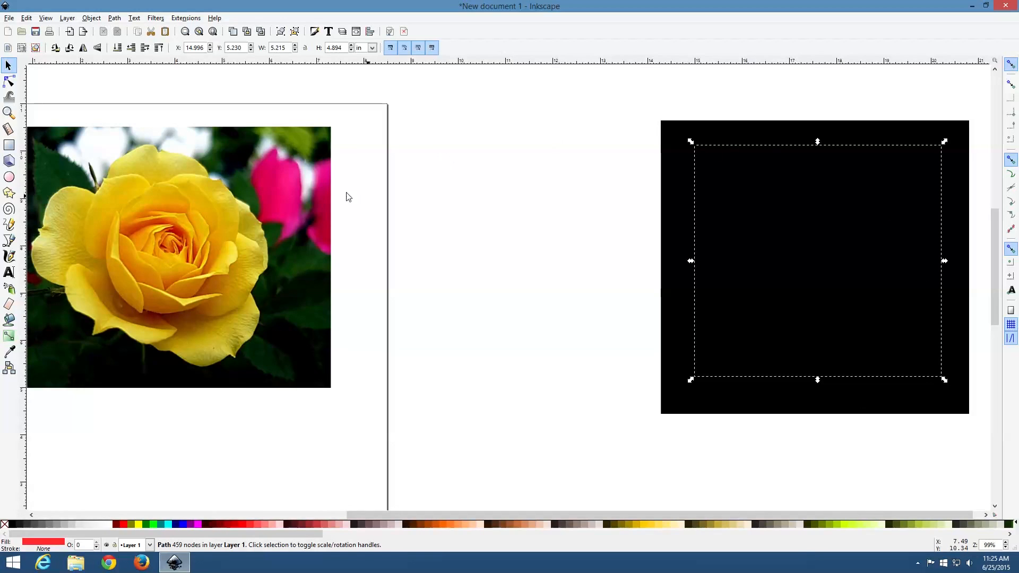
click(158, 48)
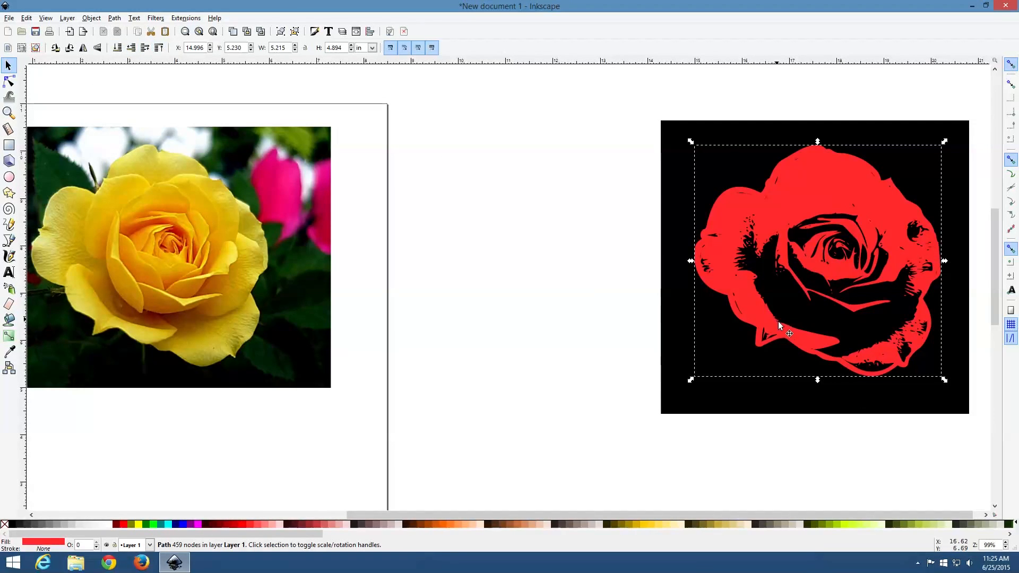
click(112, 525)
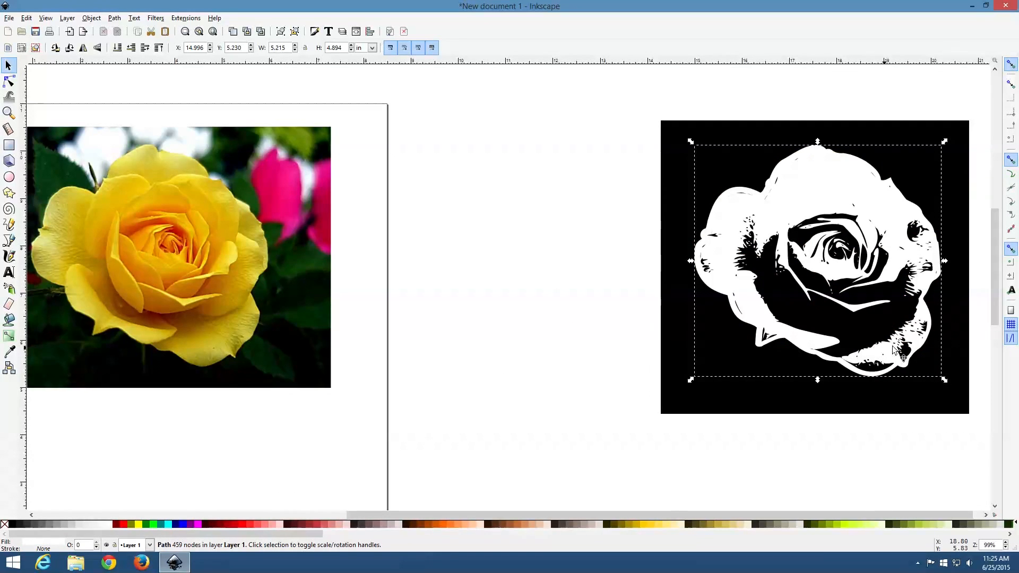
Step: Examine the white rose up close for stray specks and thin slivers left by the trace
scroll(915, 249, up, 1)
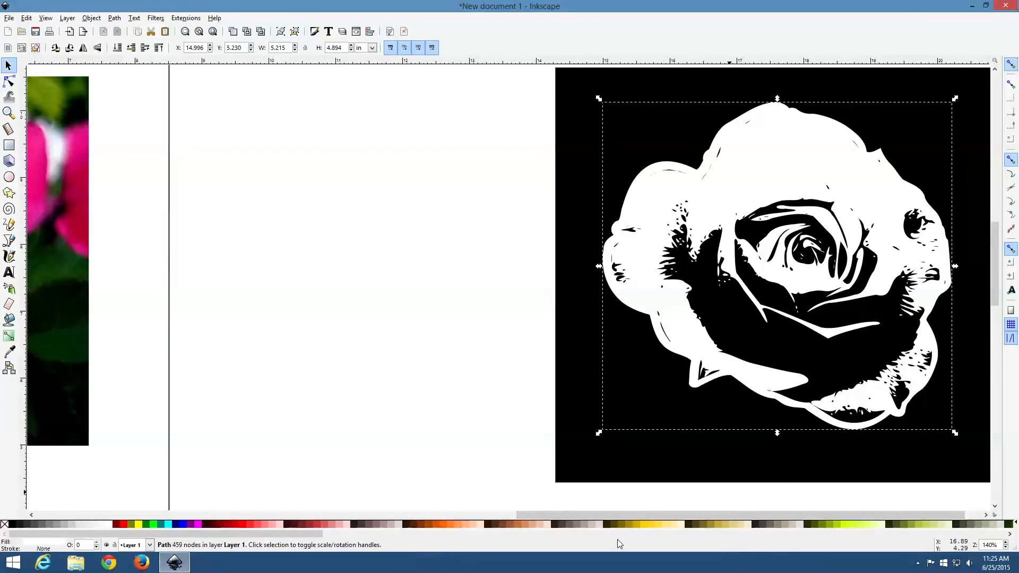
scroll(608, 515, right, 1)
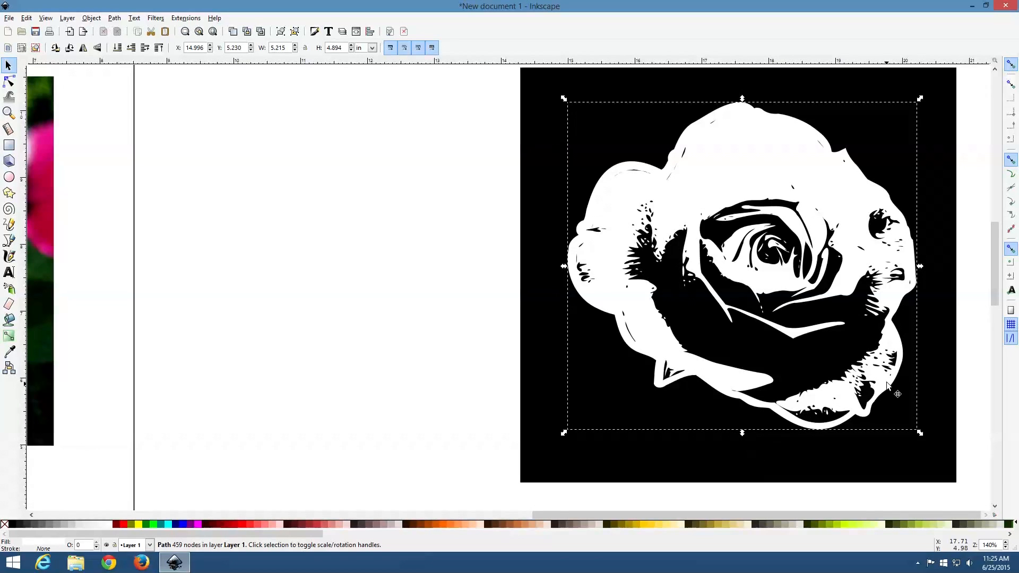
scroll(642, 234, up, 1)
scroll(690, 260, up, 1)
scroll(715, 271, down, 2)
scroll(720, 264, up, 4)
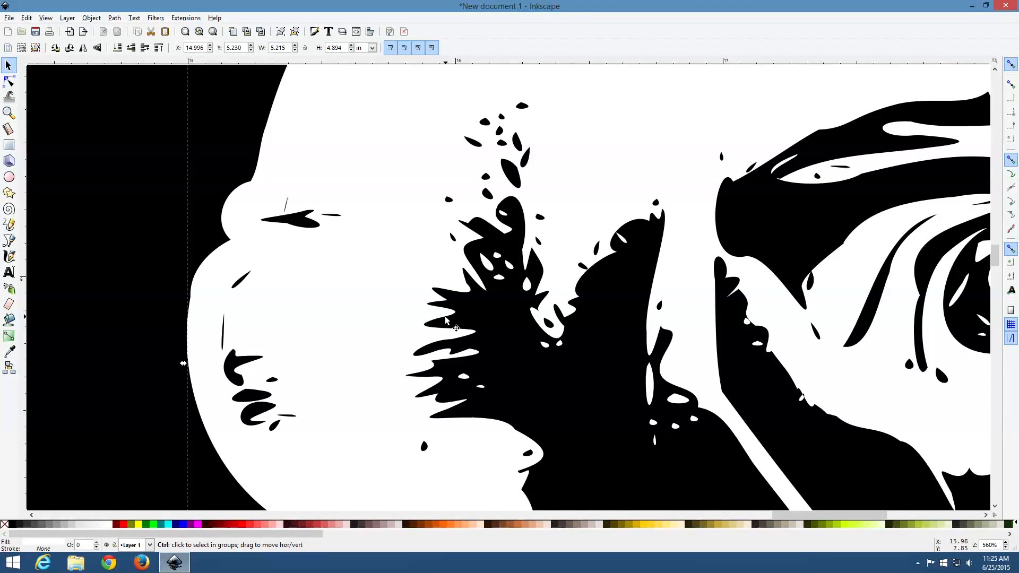
scroll(446, 320, down, 3)
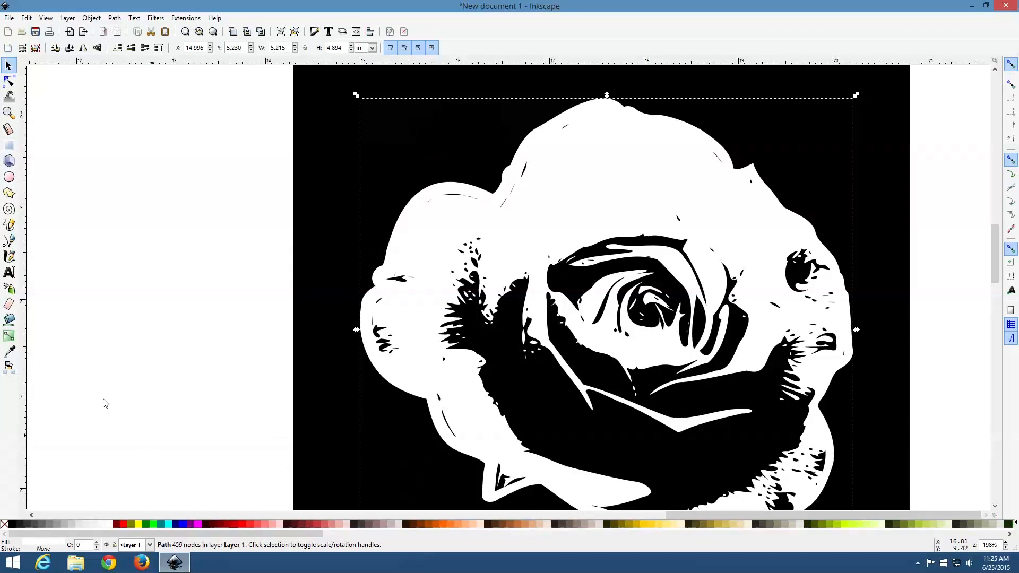
Step: Delete the nodes of the two thin slivers beside the upper-left petal notch and the tiny speck above the rose's centre
click(9, 81)
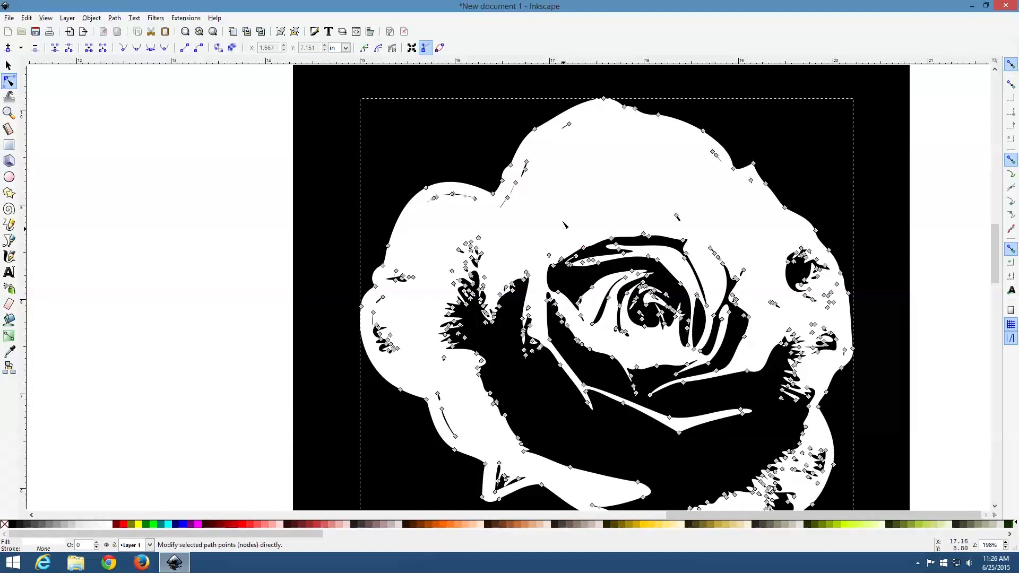
ctrl+scroll(538, 193, up, 3)
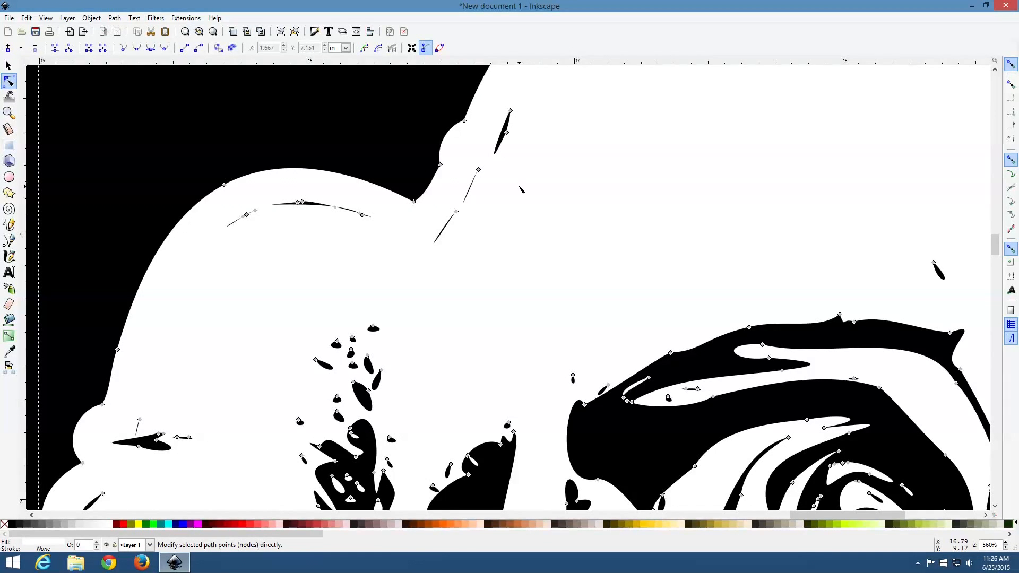
ctrl+scroll(522, 189, up, 1)
click(430, 222)
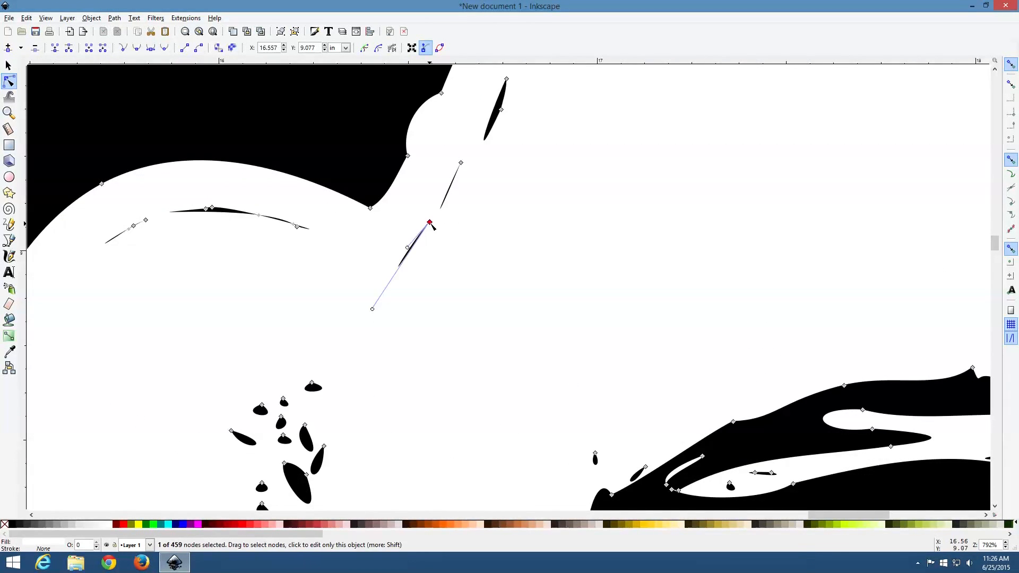
key(Delete)
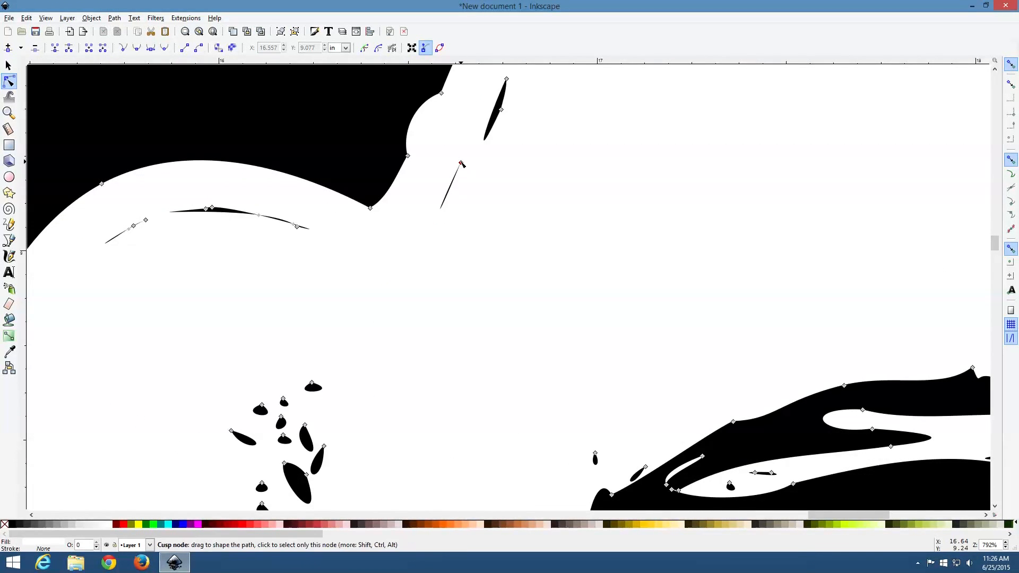
drag(593, 433, 611, 466)
key(Delete)
Step: Delete the nodes of the two black slivers inside the rose's top petal
scroll(539, 335, up, 10)
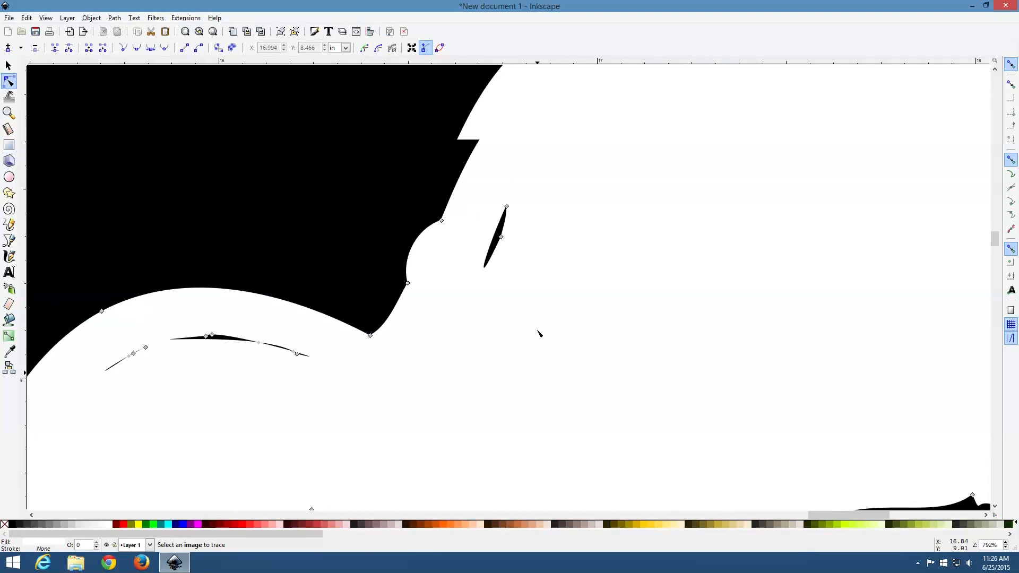
scroll(579, 261, up, 4)
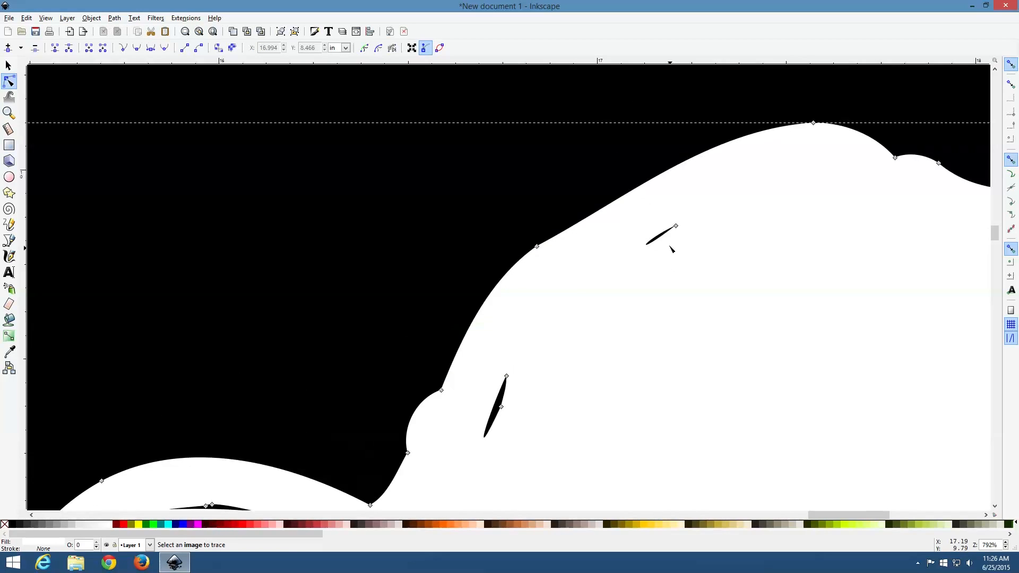
drag(722, 286, 639, 210)
key(Delete)
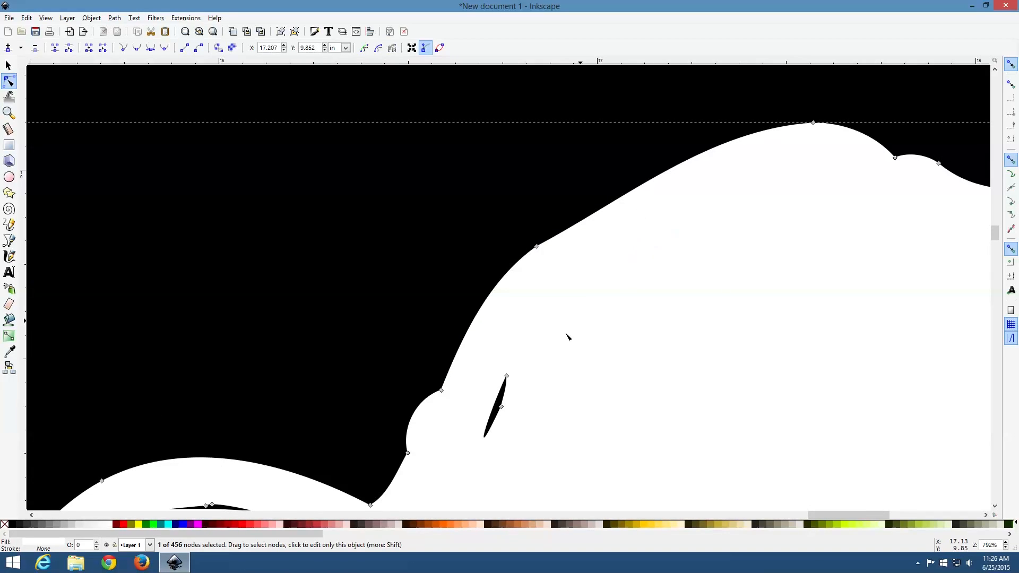
drag(483, 374, 562, 492)
key(Delete)
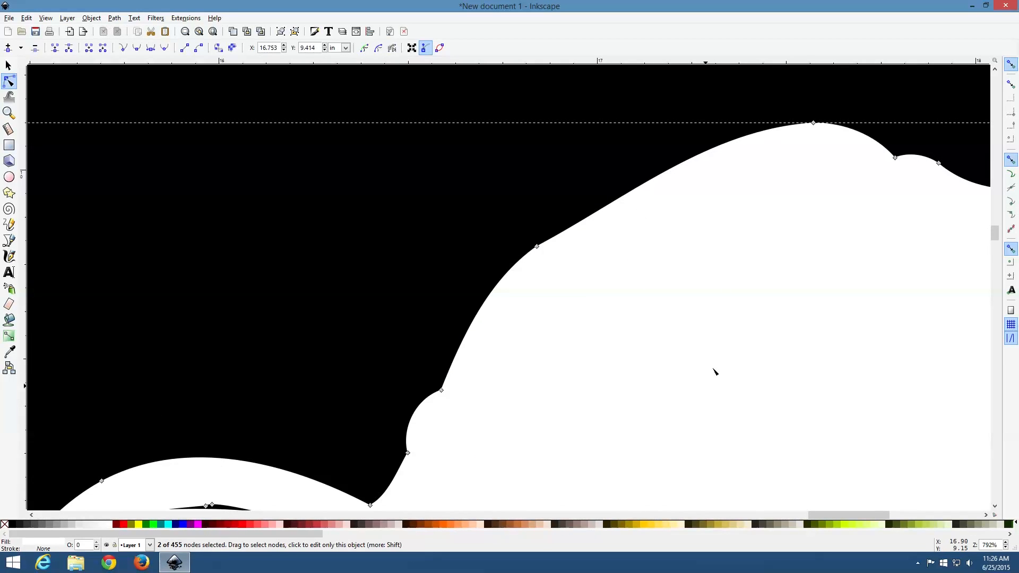
Step: Delete the nodes of the thin curved slivers along the upper edge of the rose's left petal
scroll(750, 361, down, 4)
scroll(750, 362, down, 4)
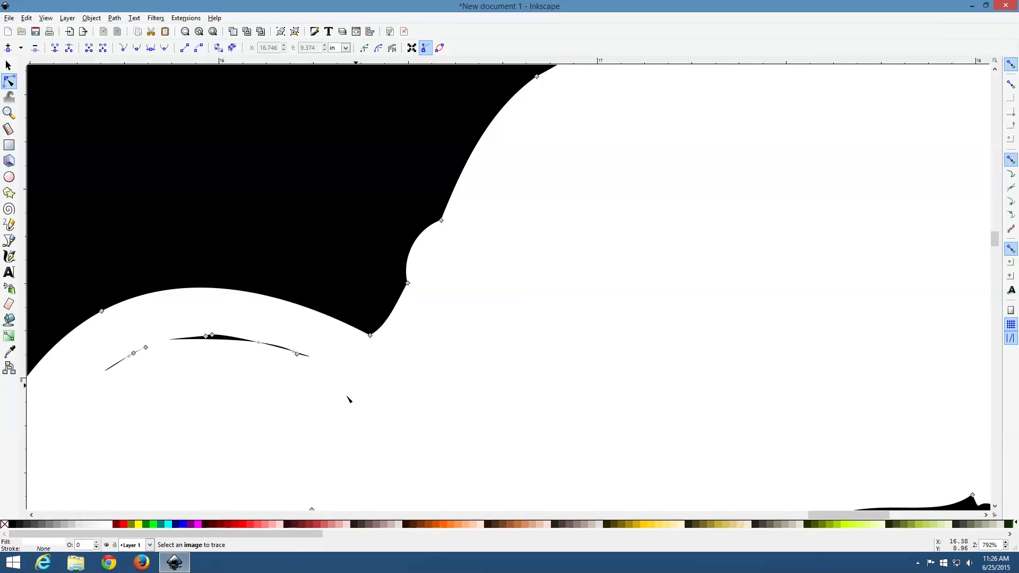
drag(85, 343, 155, 403)
key(Delete)
scroll(282, 406, down, 2)
drag(165, 277, 340, 363)
key(Delete)
Step: Delete the nodes of the small horizontal sliver near the outer edge of the left petal
scroll(345, 366, down, 12)
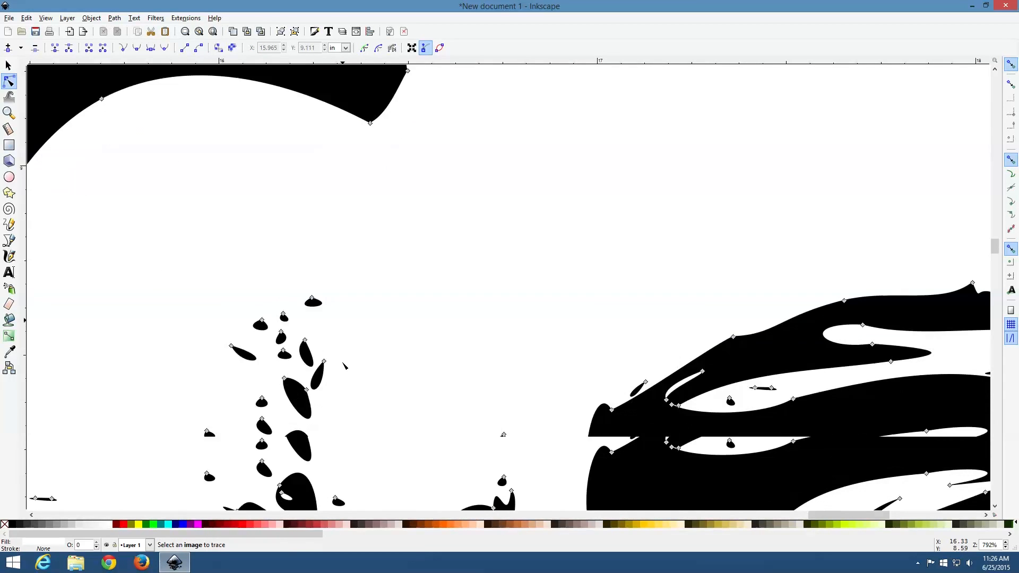
scroll(280, 365, down, 2)
drag(74, 365, 29, 309)
click(53, 317)
scroll(375, 375, down, 10)
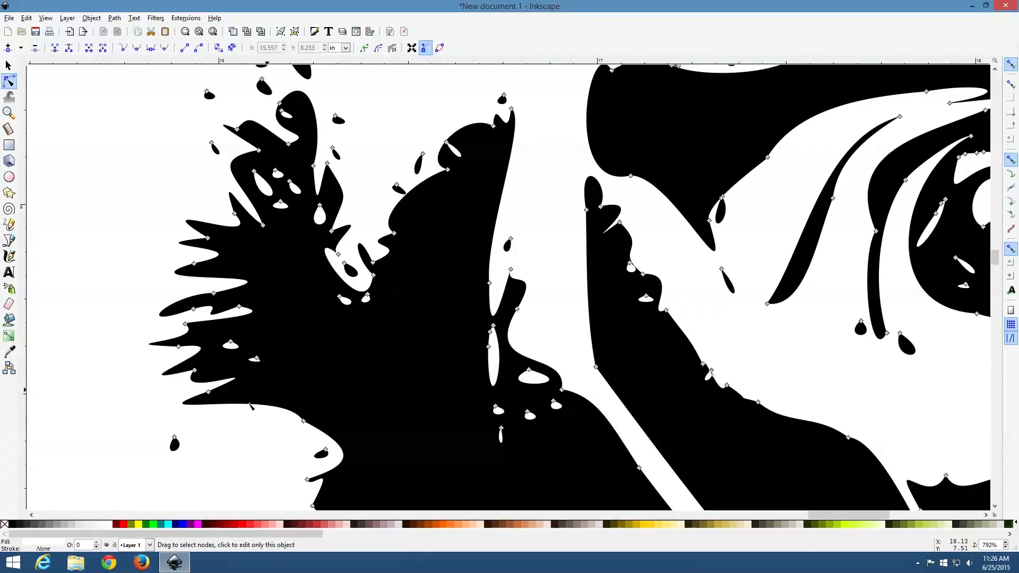
Step: Delete the black speck below the left petal's spiky shading and the two small white specks inside its lower part
scroll(251, 406, down, 2)
drag(157, 378, 212, 448)
key(Delete)
click(257, 316)
key(Delete)
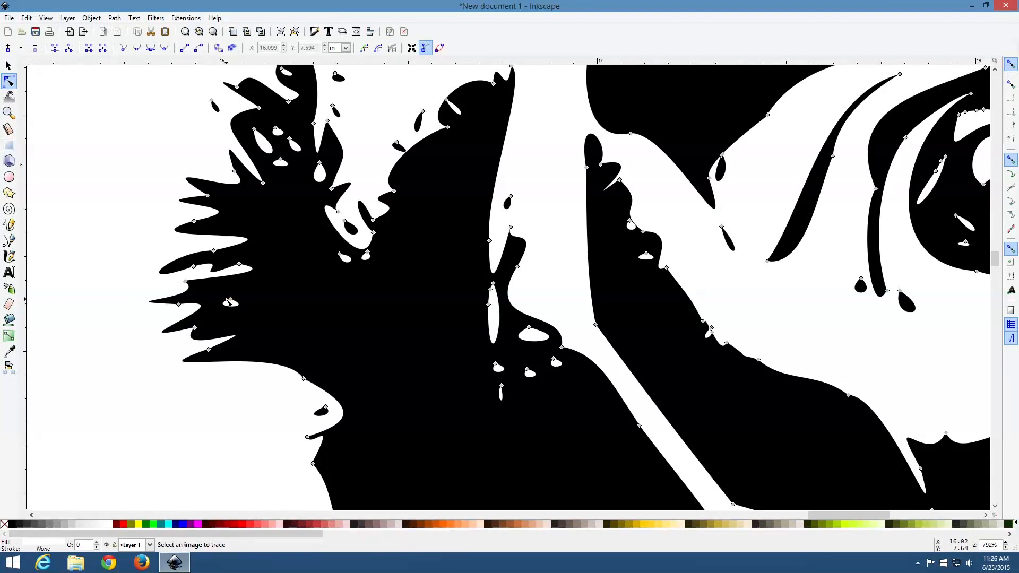
click(229, 301)
key(Delete)
Step: Delete the small black specks on either side of the upper part of the left petal's spiky shading
scroll(353, 244, up, 5)
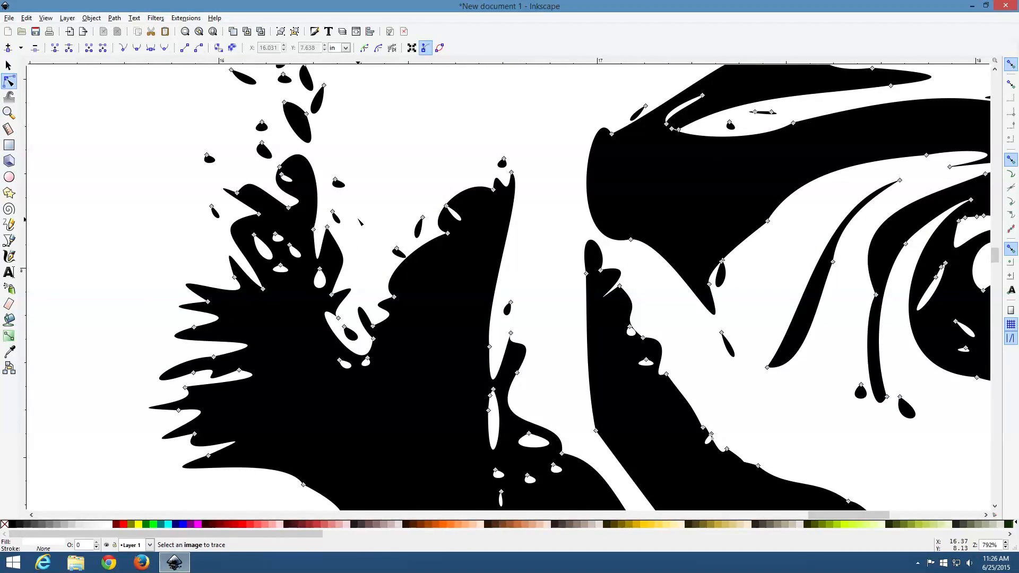
click(333, 212)
key(Delete)
drag(182, 152, 230, 230)
Step: Delete the cluster of small black specks at the upper end of the left petal's shading
scroll(249, 218, up, 6)
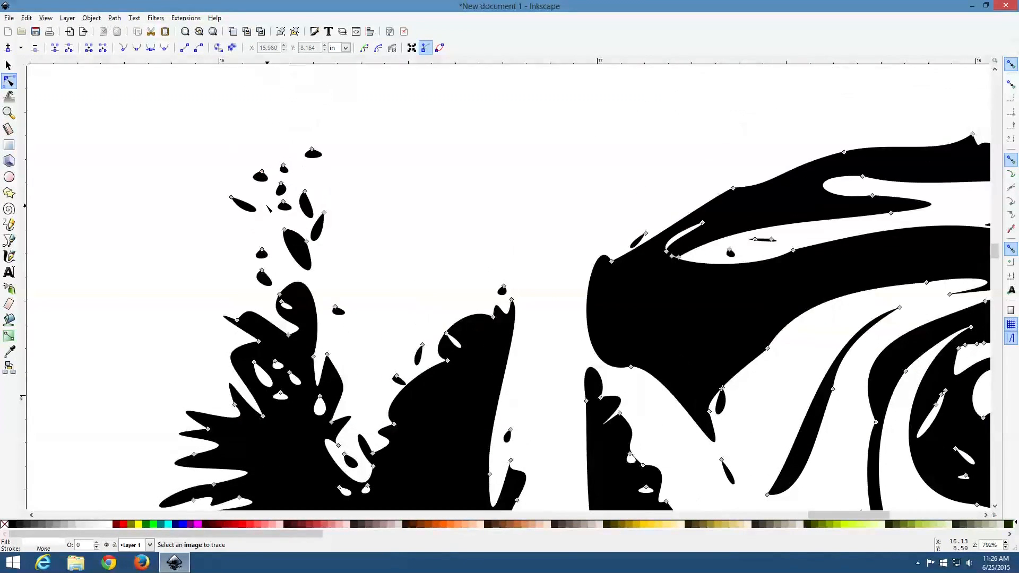
drag(231, 143, 296, 223)
key(Delete)
drag(214, 173, 266, 227)
drag(301, 141, 346, 175)
key(Delete)
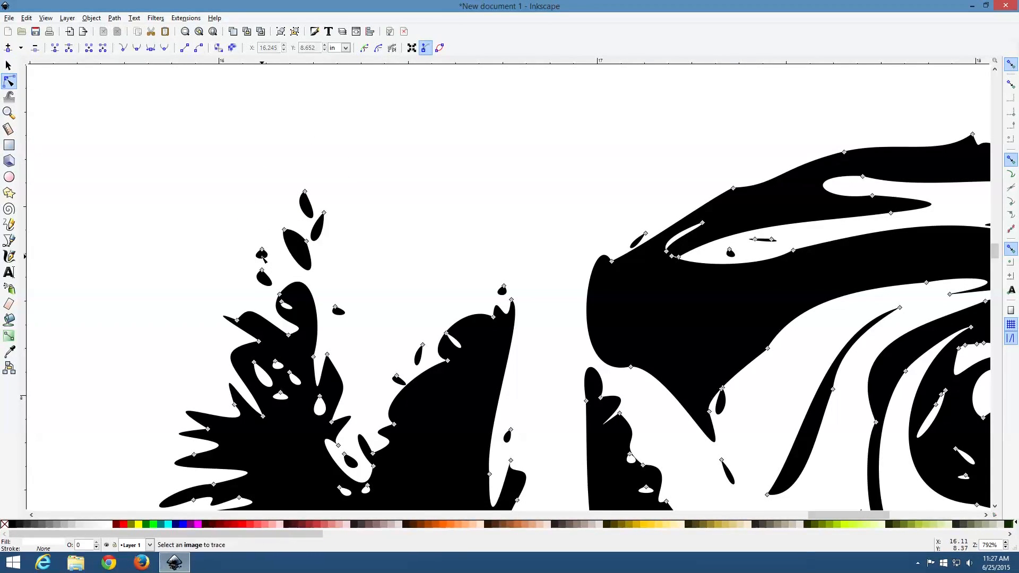
Step: Delete the white specks inside the upper part of the left petal's spiky black shading
scroll(391, 284, down, 4)
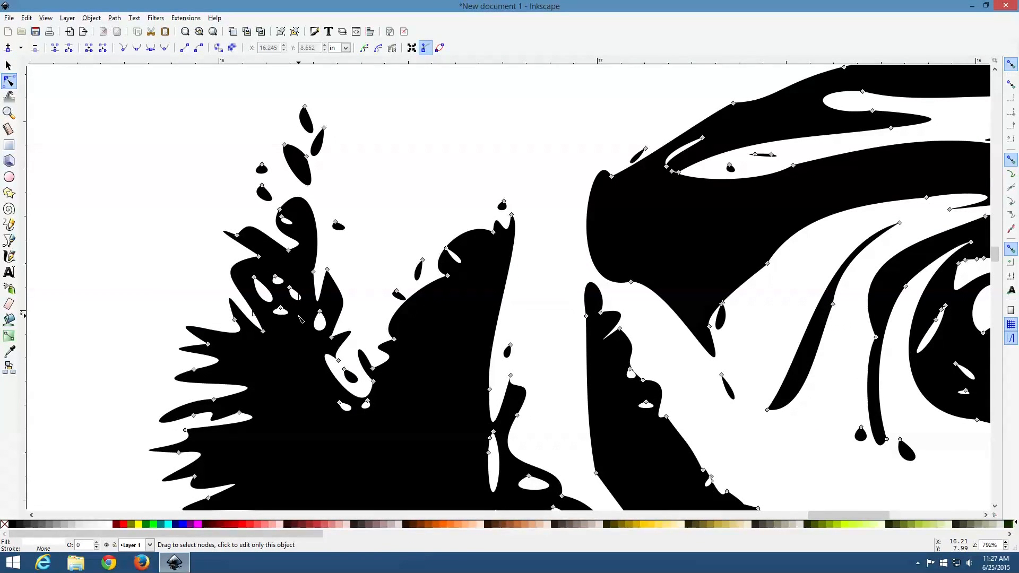
drag(300, 321, 300, 321)
key(Delete)
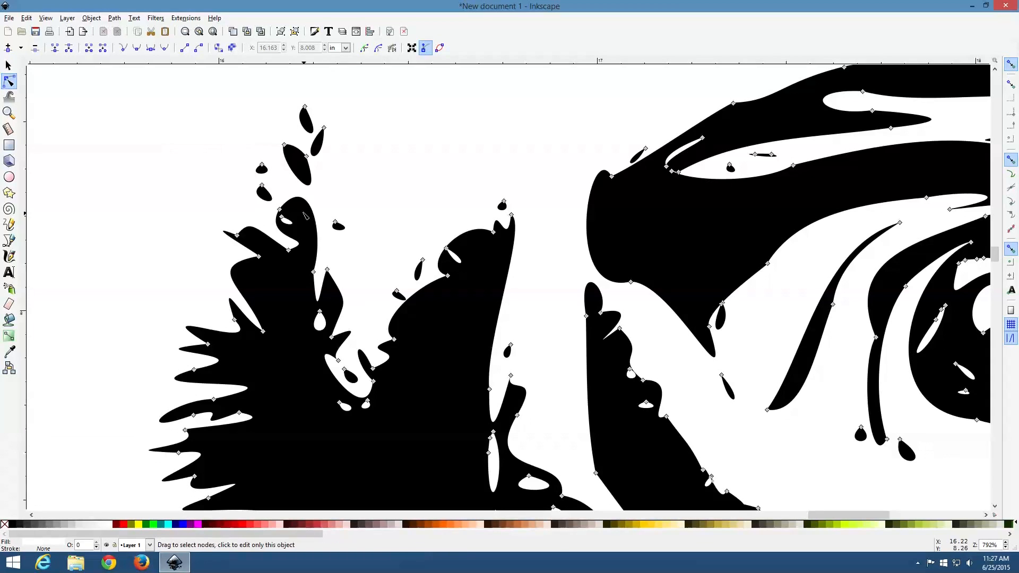
click(294, 230)
key(Delete)
Step: Delete the black speck in the white gap left of the rose's centre and the small white specks below it
scroll(511, 263, down, 4)
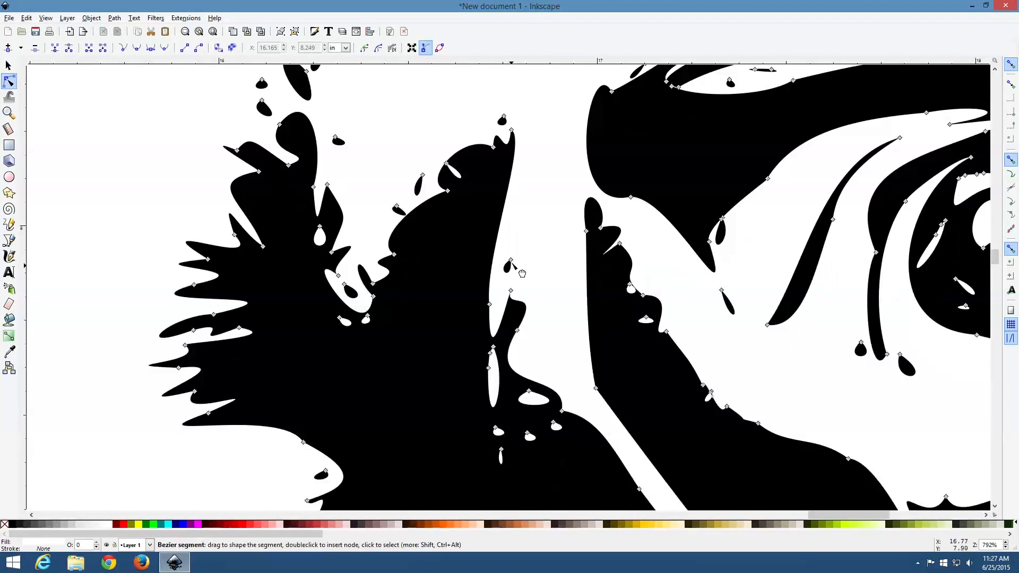
click(511, 261)
key(Delete)
scroll(511, 263, down, 3)
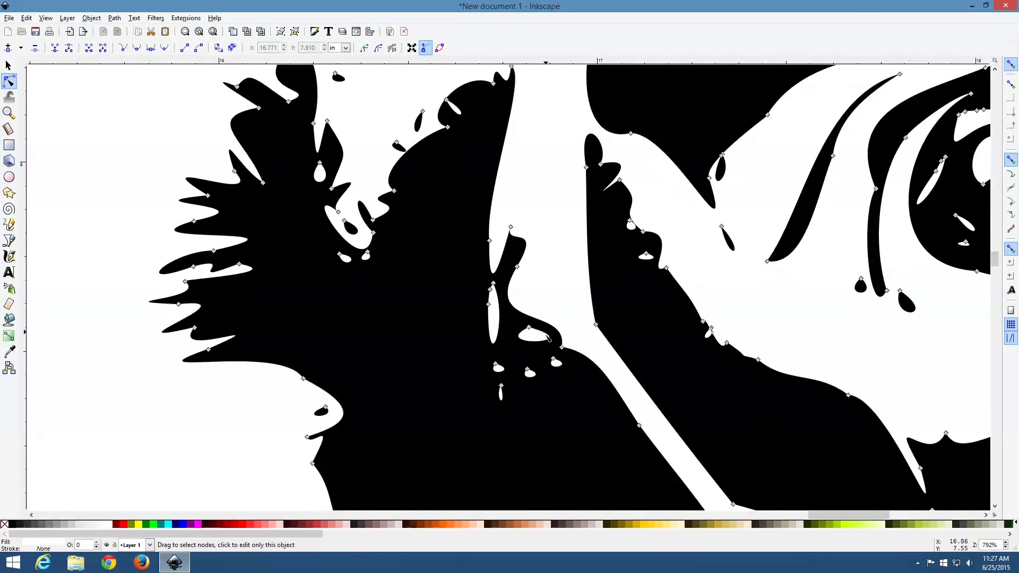
drag(539, 404, 488, 360)
key(Delete)
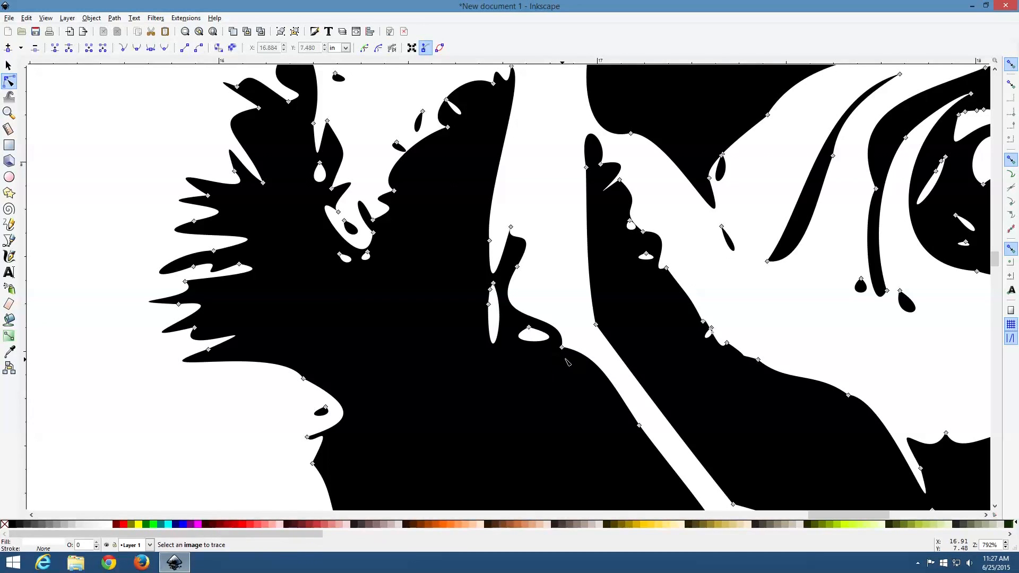
scroll(599, 359, up, 4)
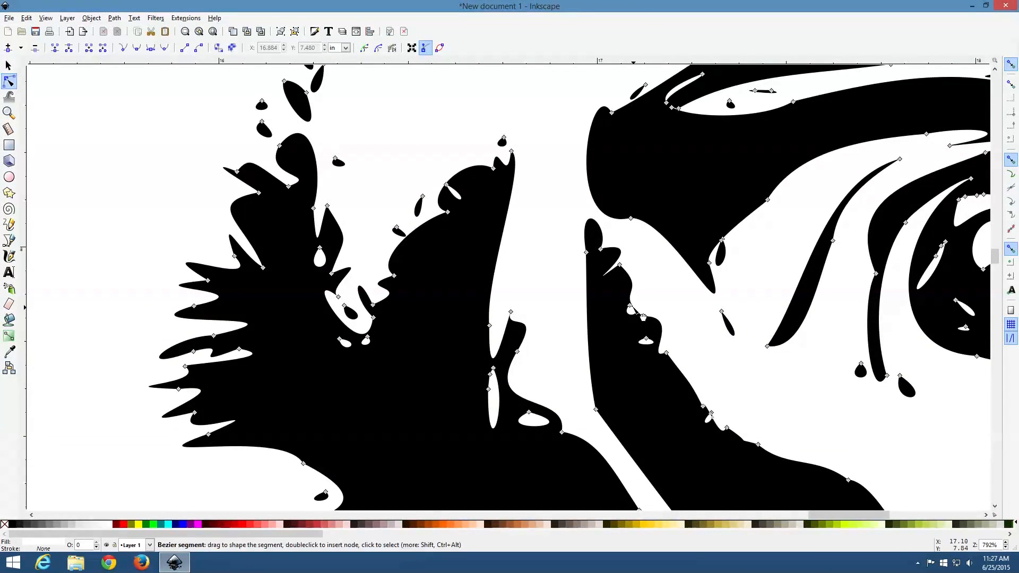
Step: Delete the two small white specks inside the wavy edge of the black shading left of the rose's centre
click(630, 307)
key(Delete)
click(647, 340)
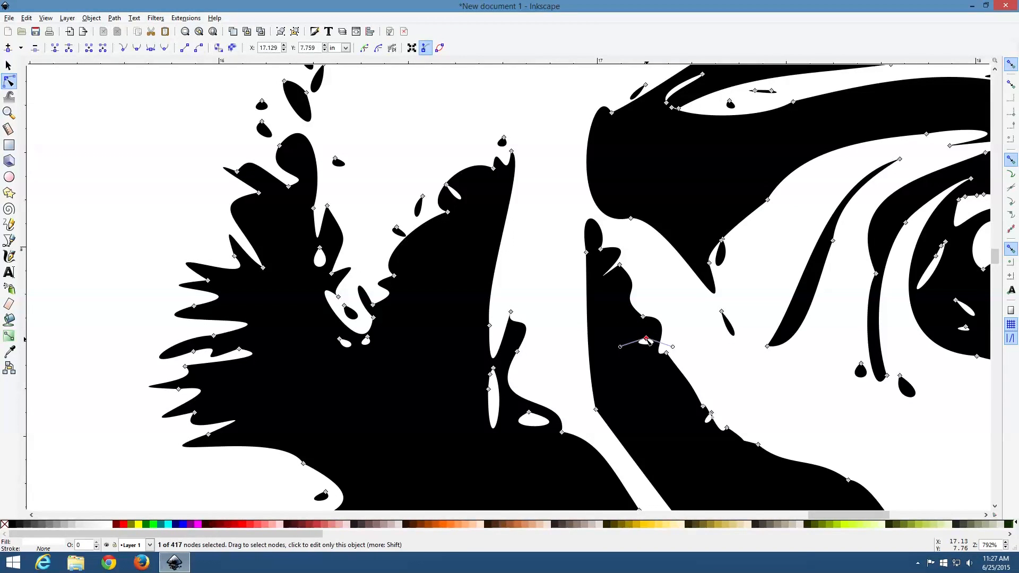
key(Delete)
Step: Shorten the curve handles around the small black bulge at the lower tip of the dark petal left of the rose's centre
scroll(744, 346, up, 6)
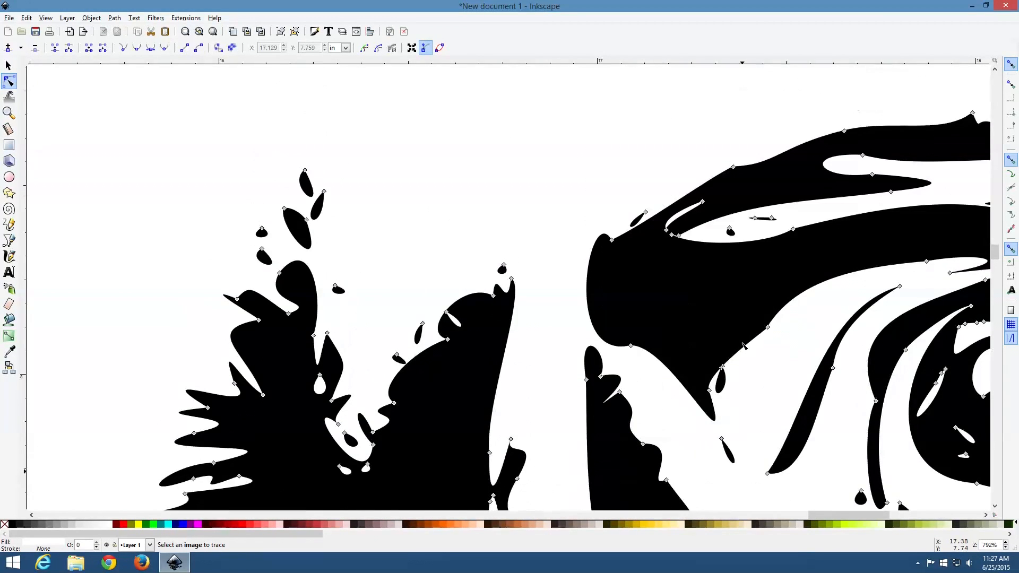
click(722, 367)
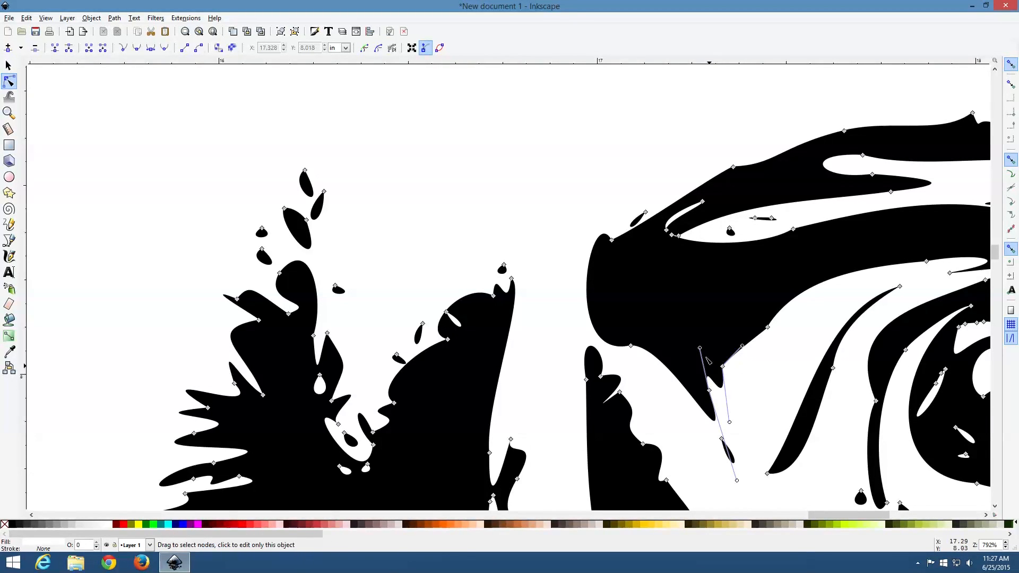
drag(700, 349, 712, 374)
drag(729, 422, 728, 394)
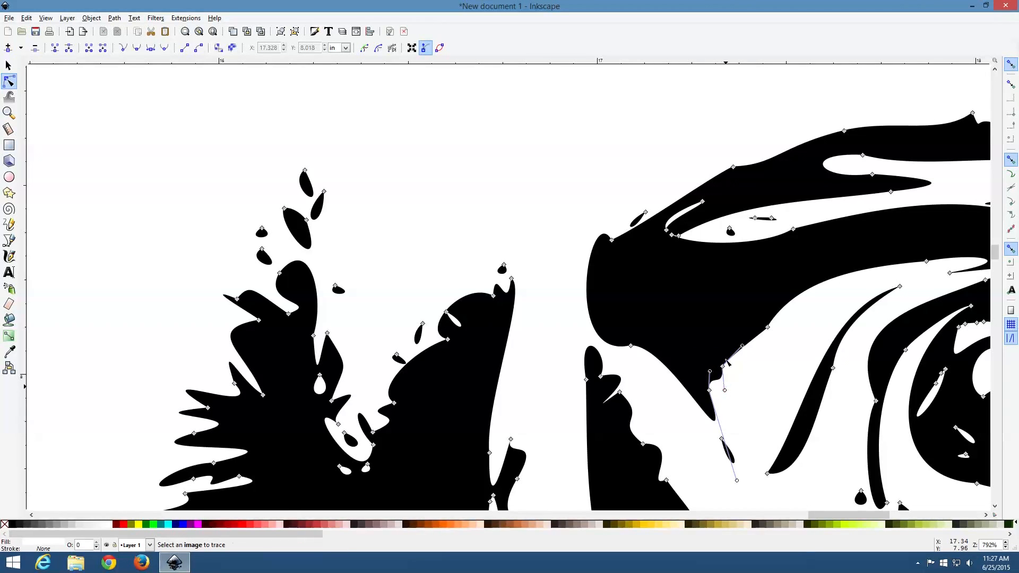
Step: Remove the extra node at the upper white sliver's tip, the black specks inside it, and the speck outside the petal edge
click(672, 236)
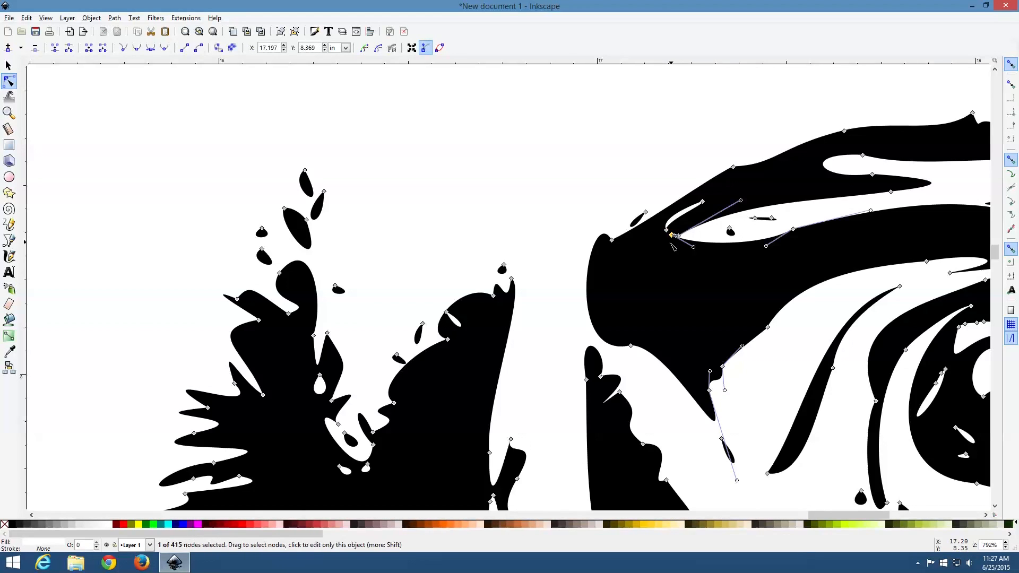
click(730, 230)
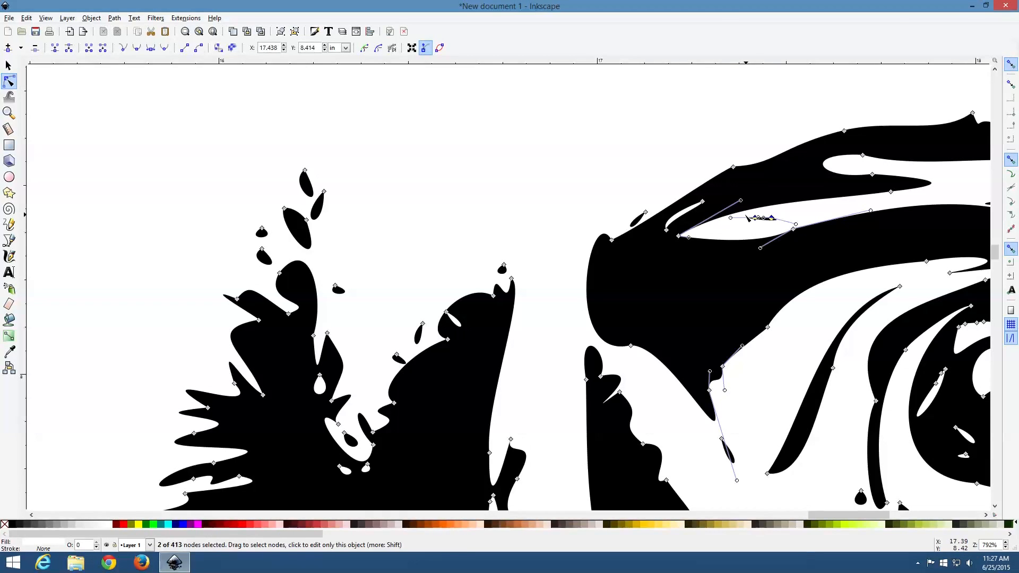
click(645, 213)
key(Delete)
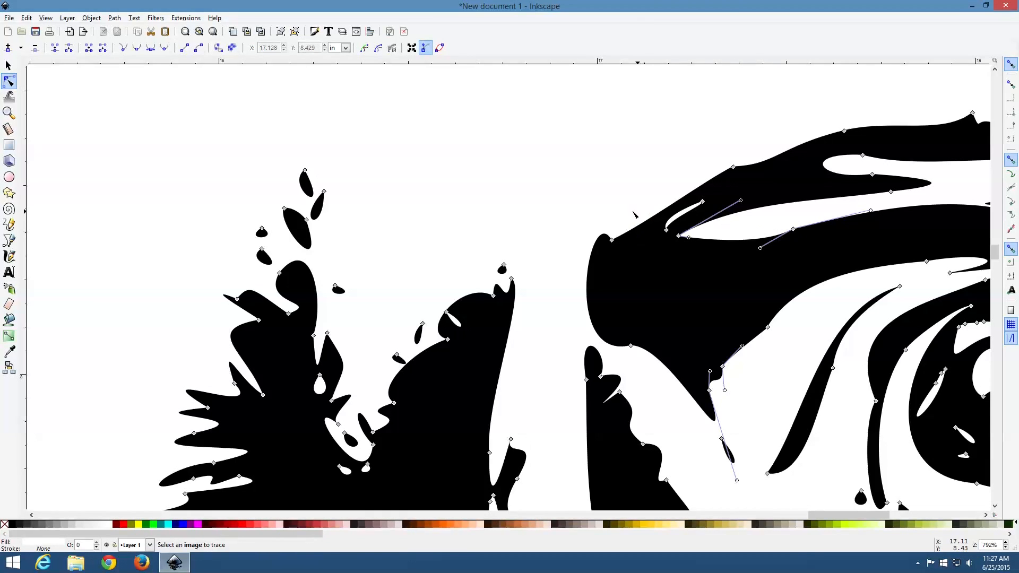
Step: Delete the thin black sliver and the small black speck near the outer edge of the upper right petal
scroll(586, 239, down, 3)
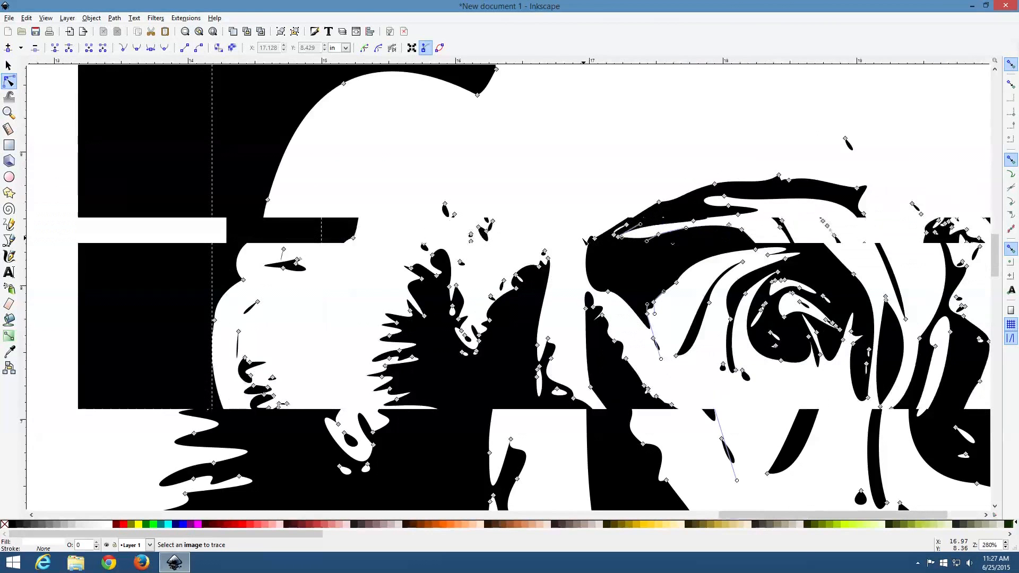
scroll(584, 244, down, 1)
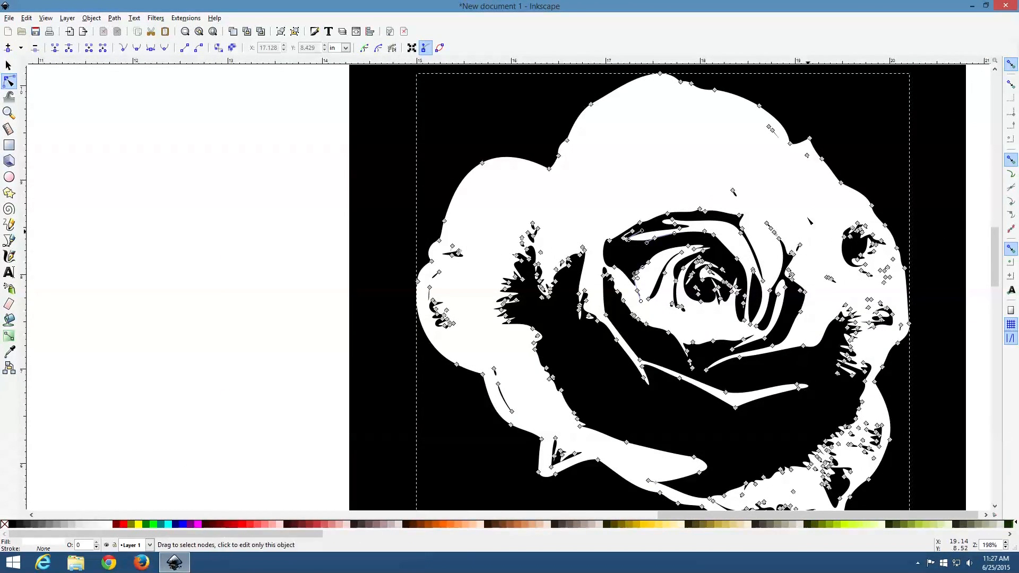
scroll(810, 231, up, 2)
scroll(822, 158, up, 1)
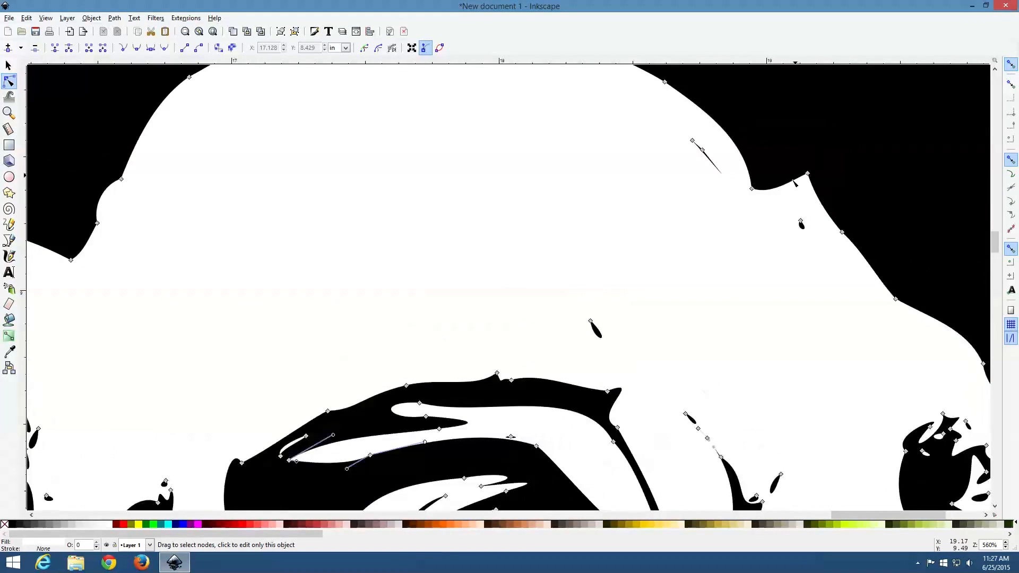
drag(676, 128, 729, 187)
key(Delete)
drag(785, 209, 823, 262)
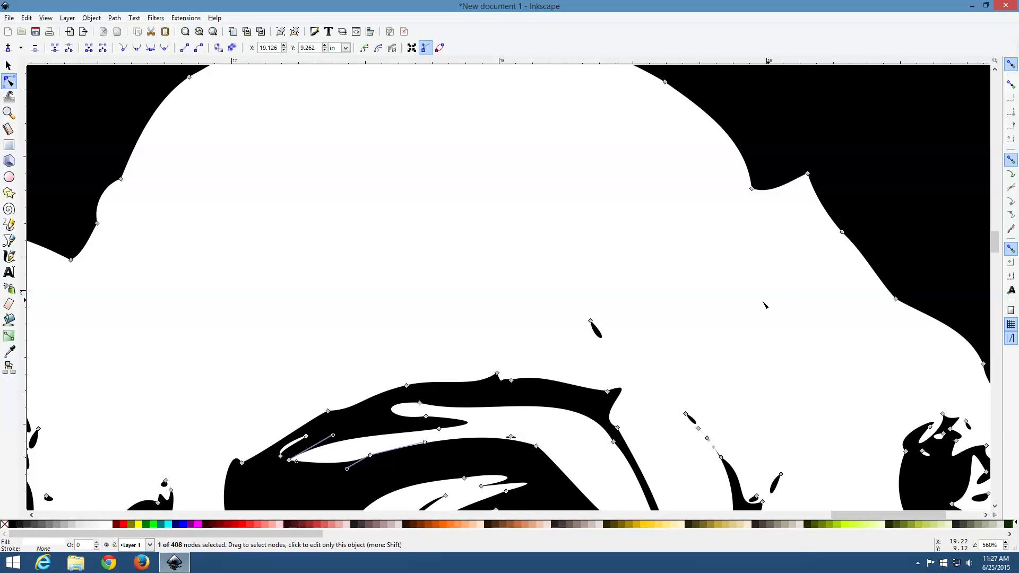
Step: Delete the black speck above the rose's centre and the small specks beside the spiky black shape to its right
scroll(769, 305, down, 3)
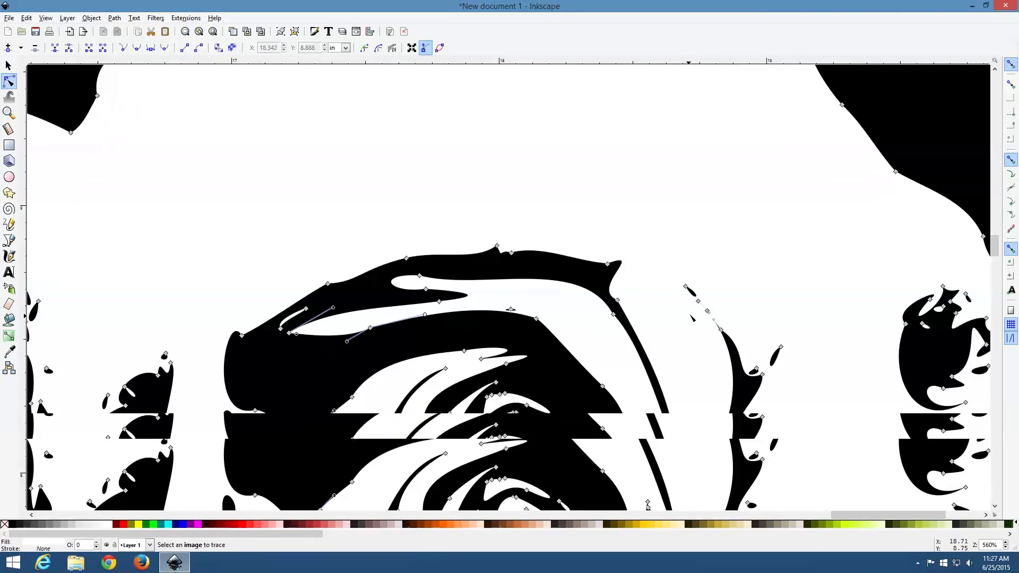
click(757, 368)
key(Delete)
scroll(765, 377, down, 2)
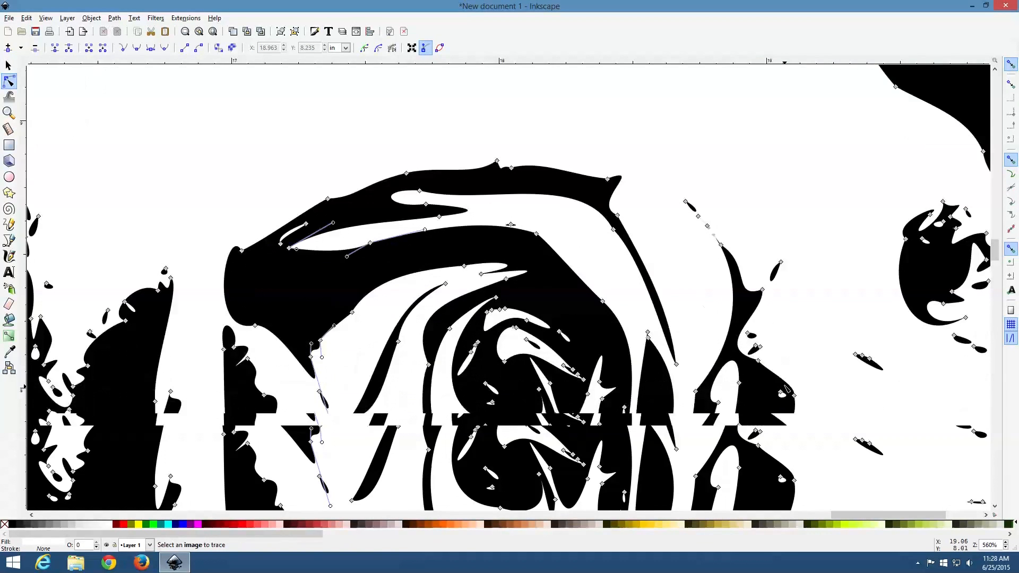
drag(746, 327, 746, 326)
key(Delete)
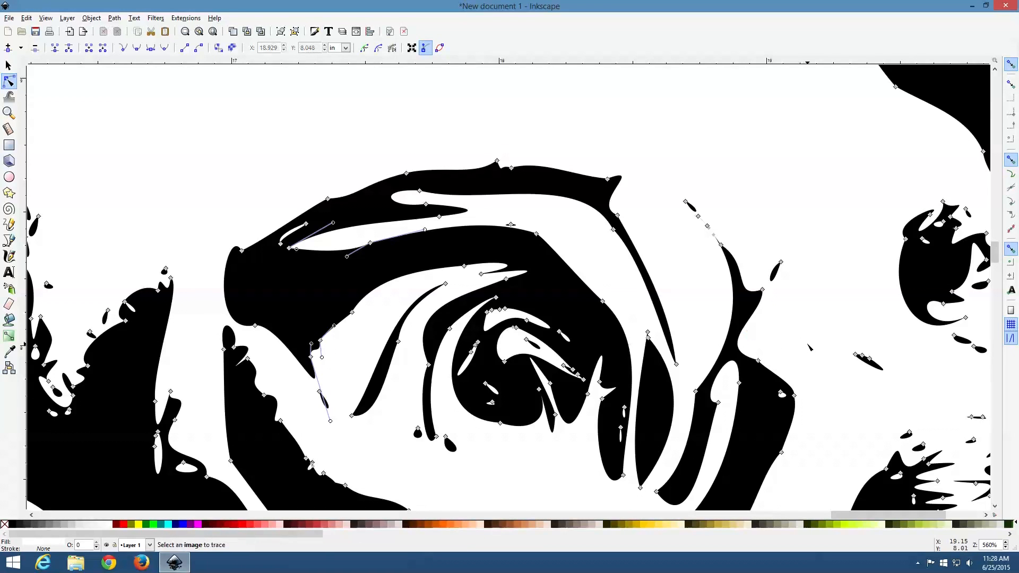
Step: Delete the white speck in the inner right petal, the black sliver left of the centre, and the white specks below the centre
scroll(807, 347, down, 2)
click(783, 309)
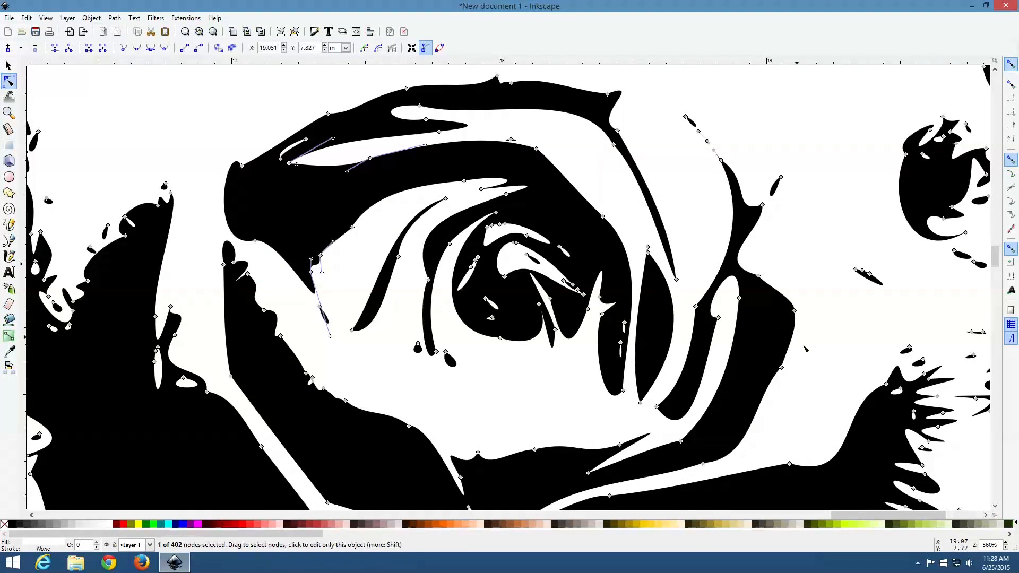
scroll(896, 391, down, 1)
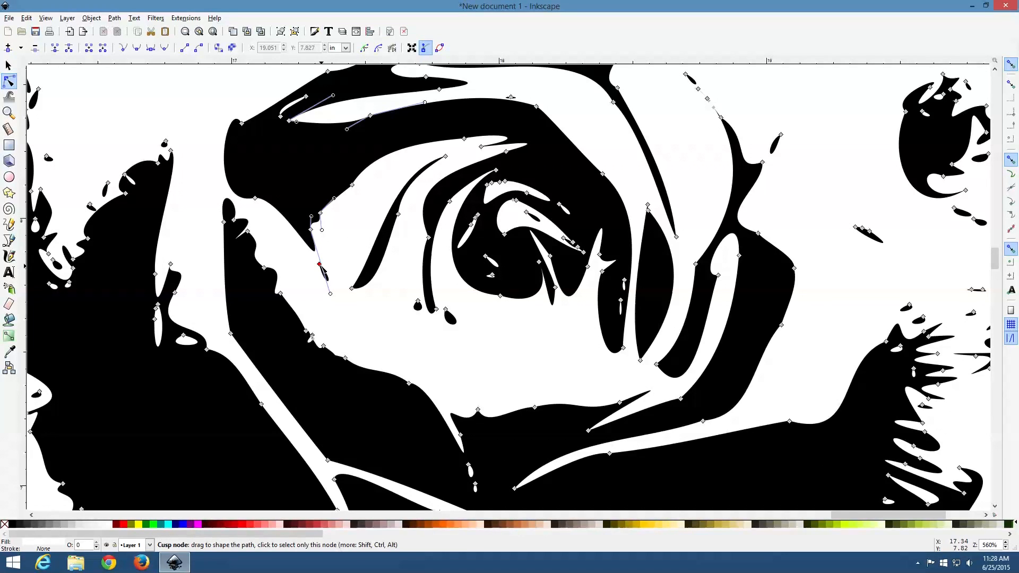
scroll(498, 258, down, 6)
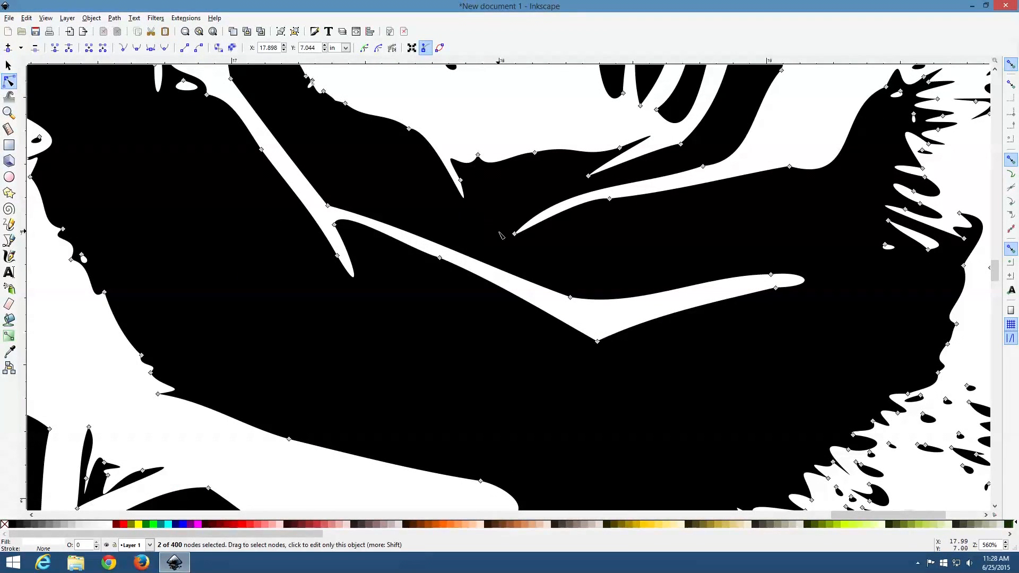
Step: Delete the three small black specks in the white area of the rose's bottom petal
scroll(484, 232, down, 6)
scroll(484, 232, down, 1)
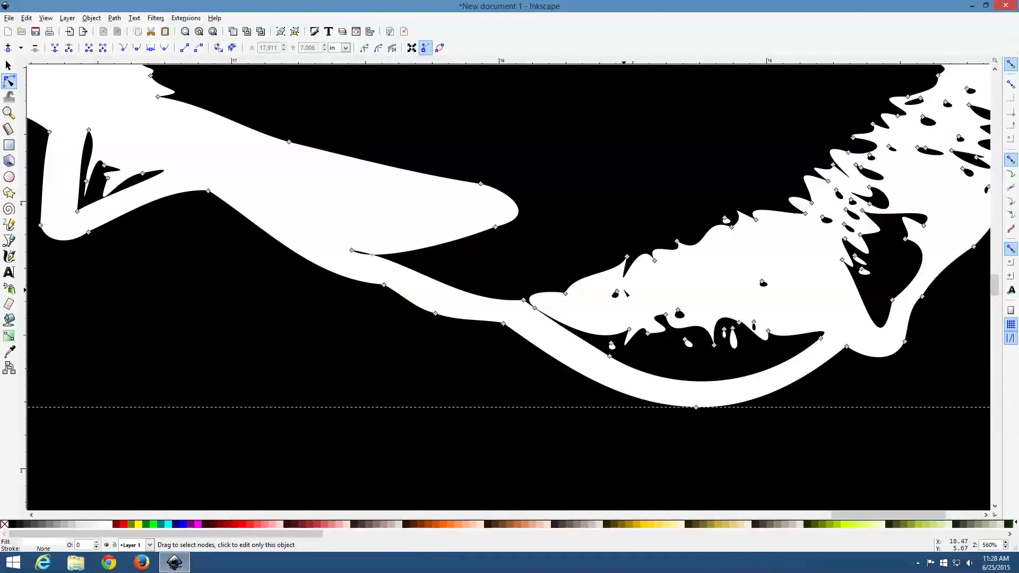
drag(605, 286, 634, 305)
key(Delete)
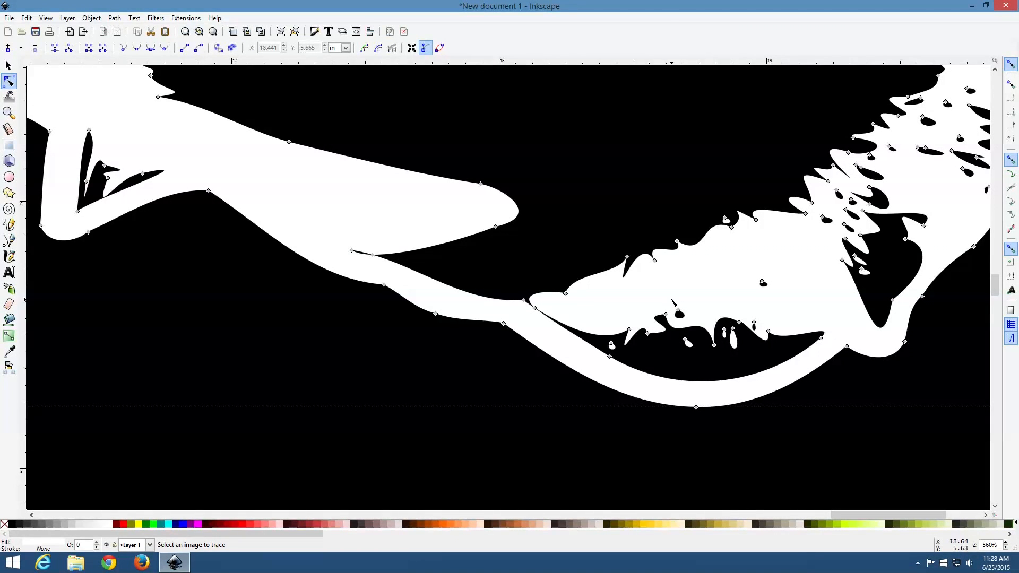
drag(692, 322, 692, 321)
key(Delete)
drag(750, 265, 780, 301)
key(Delete)
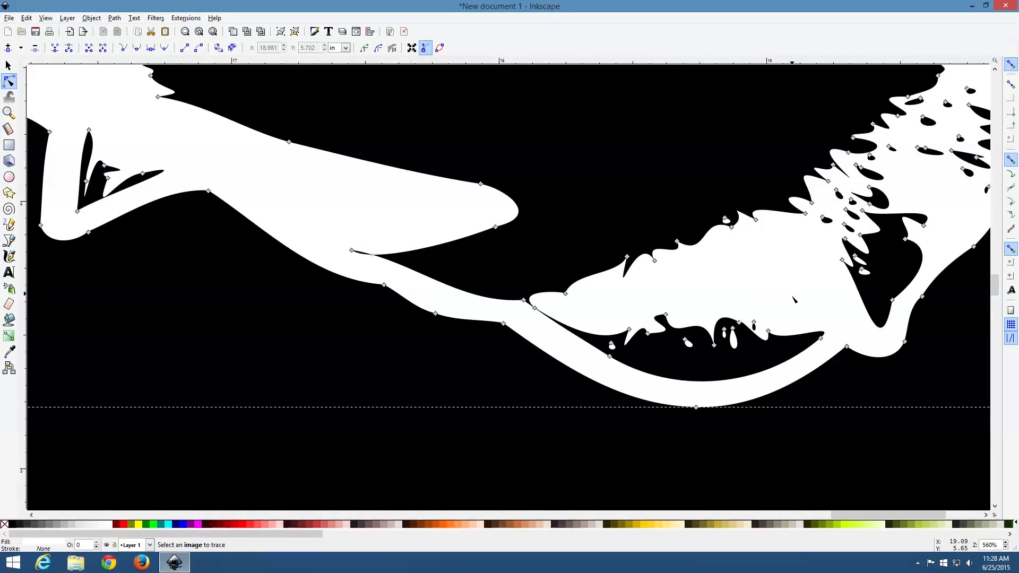
Step: Delete the small white specks inside the black shading along the lower edge of the bottom petal, plus the remaining speck beside them
click(686, 340)
click(611, 343)
key(Delete)
click(733, 330)
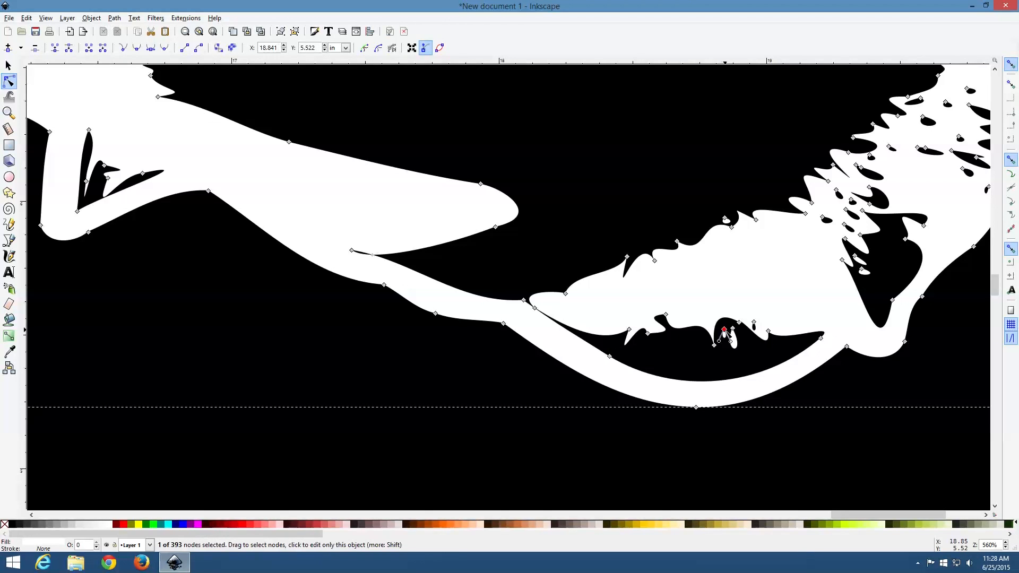
key(Delete)
click(756, 323)
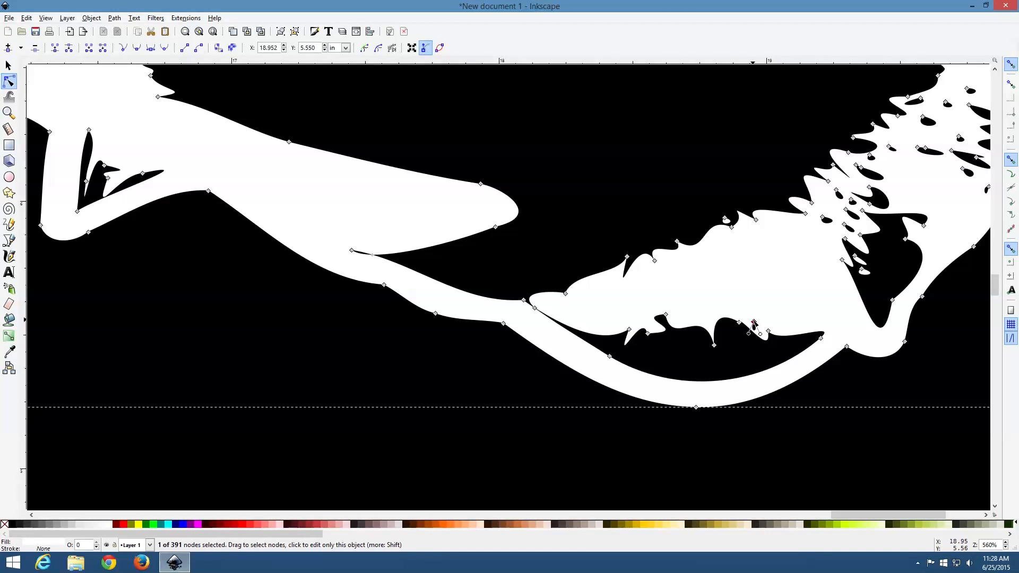
Step: Move the nodes at the left tip of the bottom petal apart to widen the black gap between the petal and its white rim
click(532, 311)
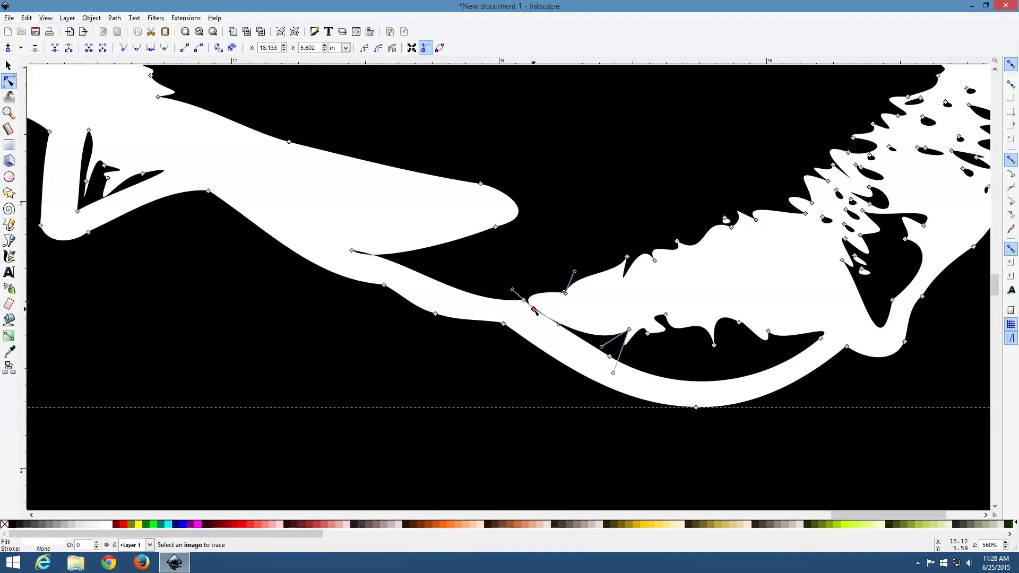
drag(532, 312, 517, 305)
click(535, 310)
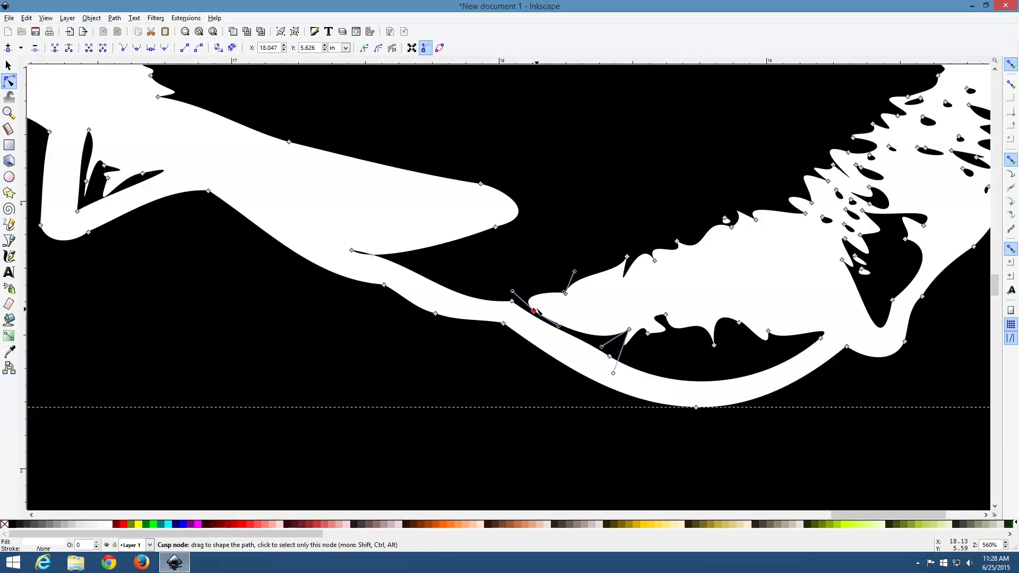
drag(537, 311, 541, 308)
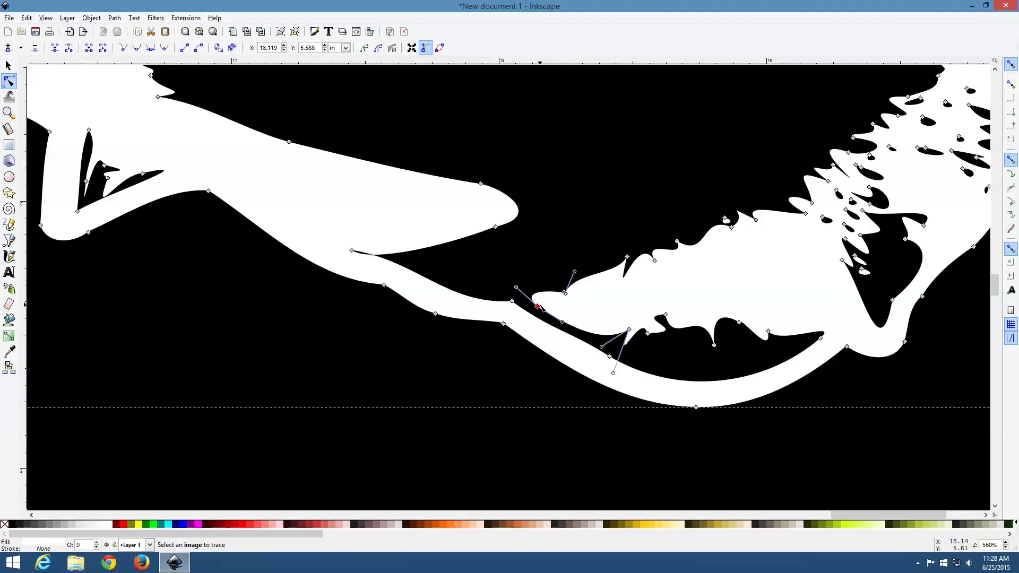
Step: Delete the small black and white specks beside the spiky left edge of the lower right petal's large black patch
scroll(825, 296, up, 2)
click(857, 301)
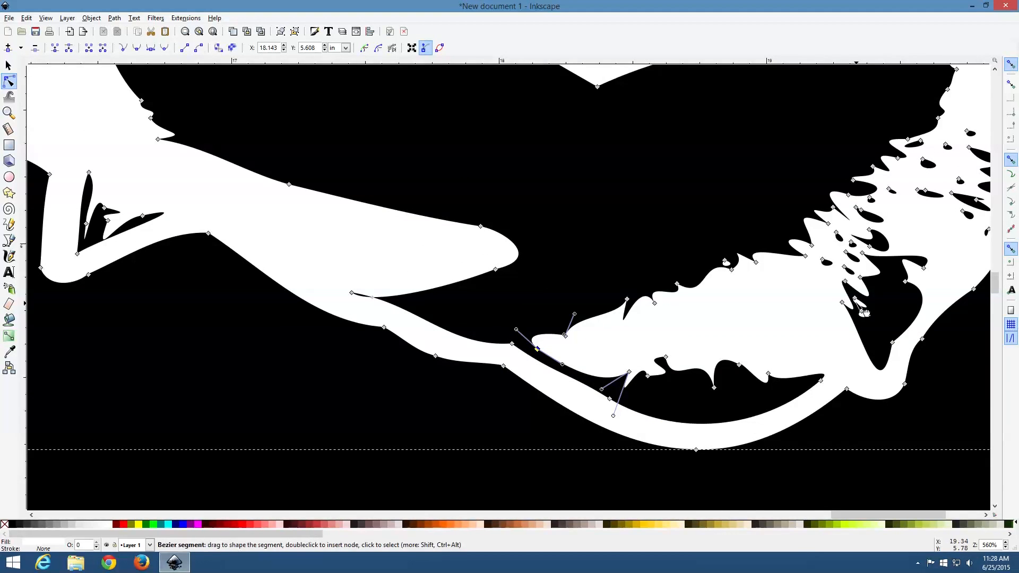
key(Delete)
click(862, 313)
key(Delete)
drag(837, 270, 838, 268)
key(Delete)
click(836, 233)
key(Delete)
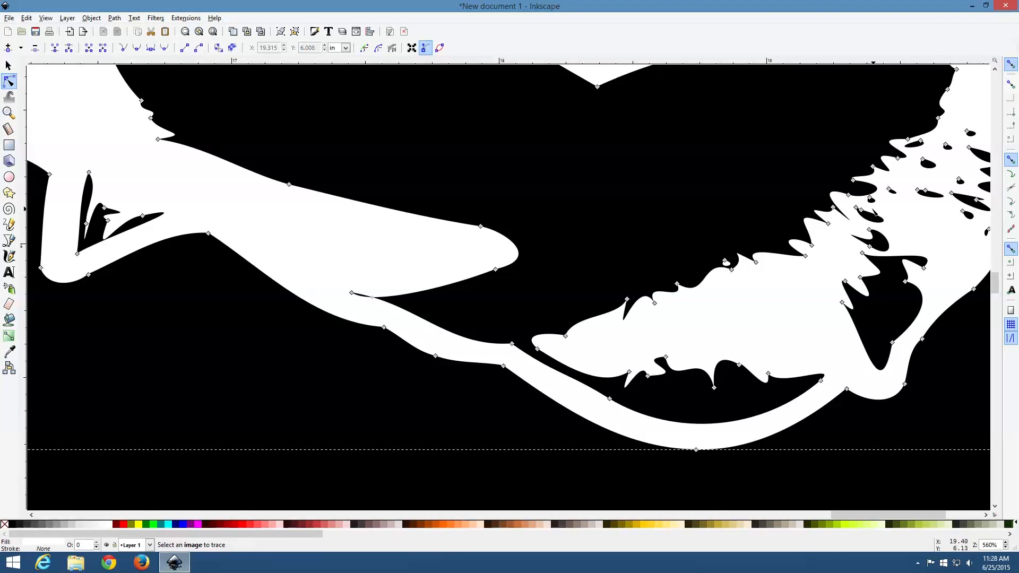
Step: Delete the small black specks above the lower right petal's black patch, next to the jagged shading edge
drag(863, 214, 873, 223)
key(Delete)
click(869, 198)
key(Delete)
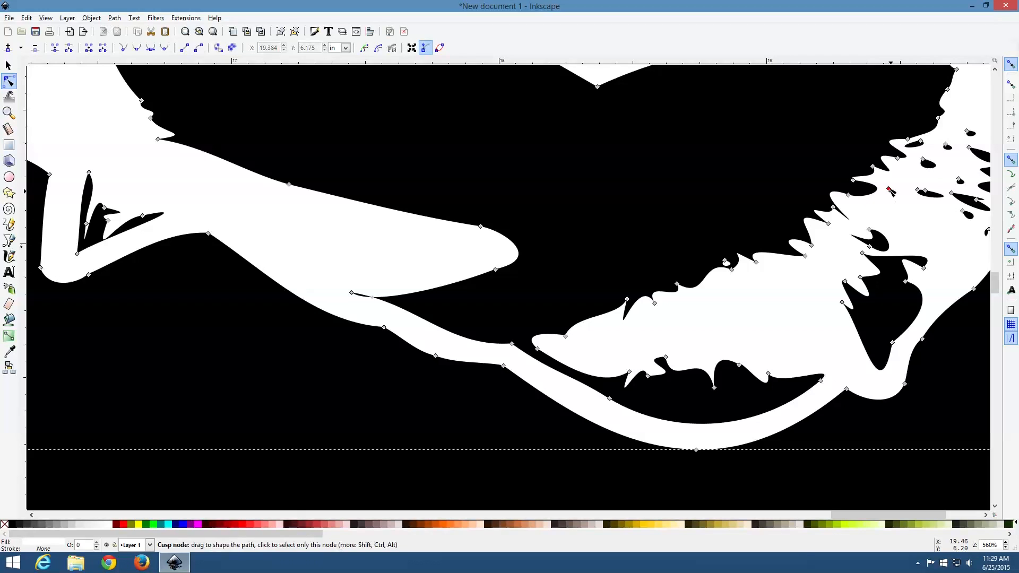
Step: Delete the scattered black specks in the upper white area of the lower right petal
scroll(941, 214, up, 2)
click(964, 185)
key(Delete)
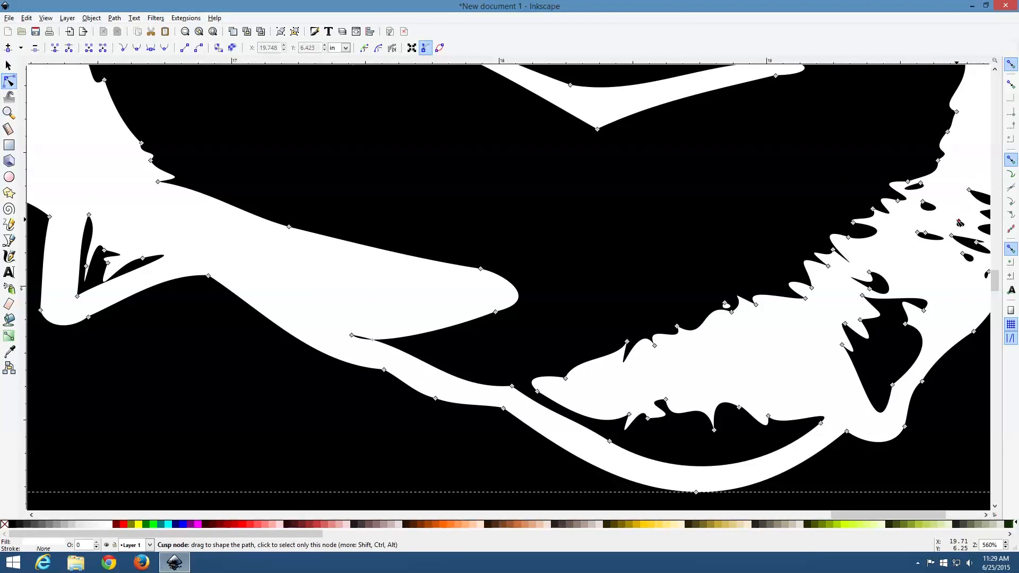
drag(909, 227, 945, 243)
key(Delete)
click(926, 209)
key(Delete)
click(922, 186)
key(Delete)
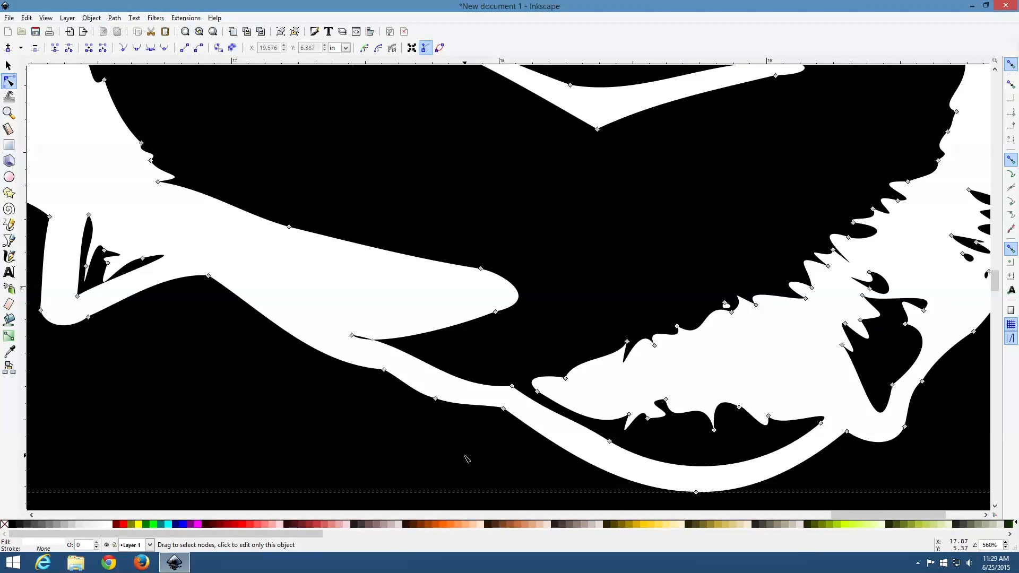
Step: Delete the small specks below and above the spiky black shading near the lower right petal's outer edge
scroll(466, 458, down, 2)
scroll(466, 458, right, 10)
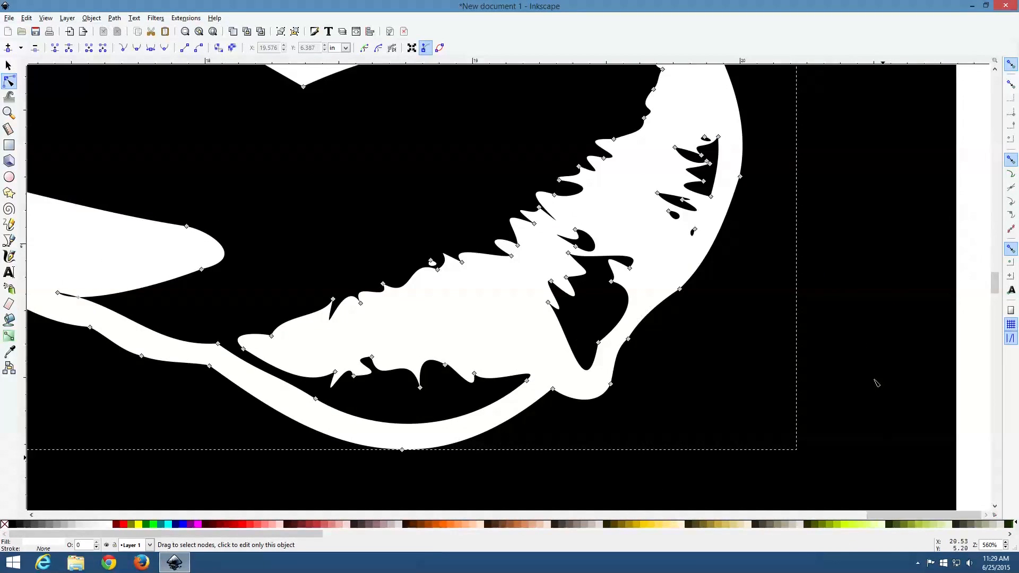
scroll(876, 383, up, 2)
drag(696, 339, 662, 289)
key(Delete)
key(Delete)
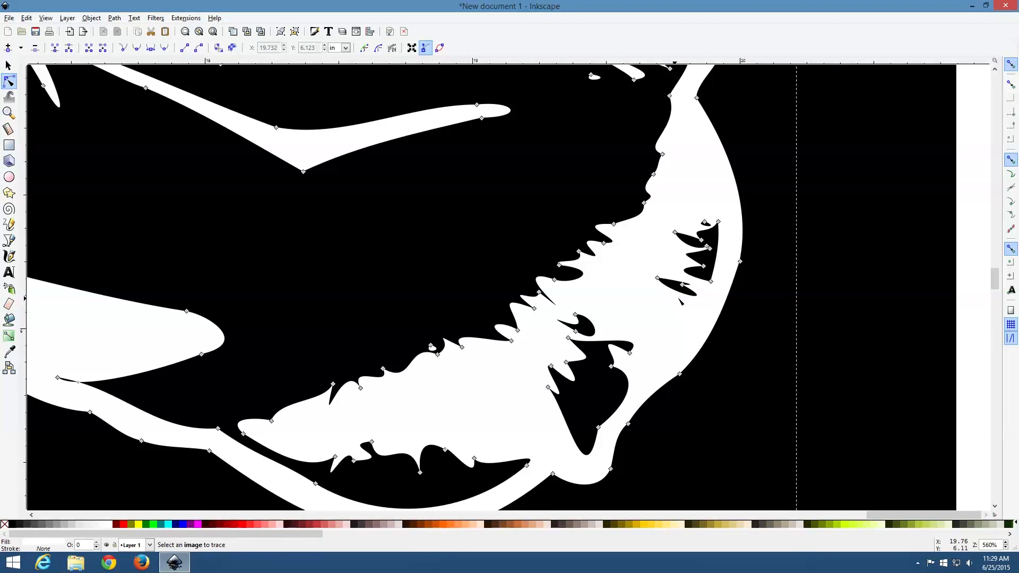
click(705, 222)
Step: Select the nodes of the spiky black shading near the lower right petal's outer edge and simplify the path
drag(670, 204, 727, 286)
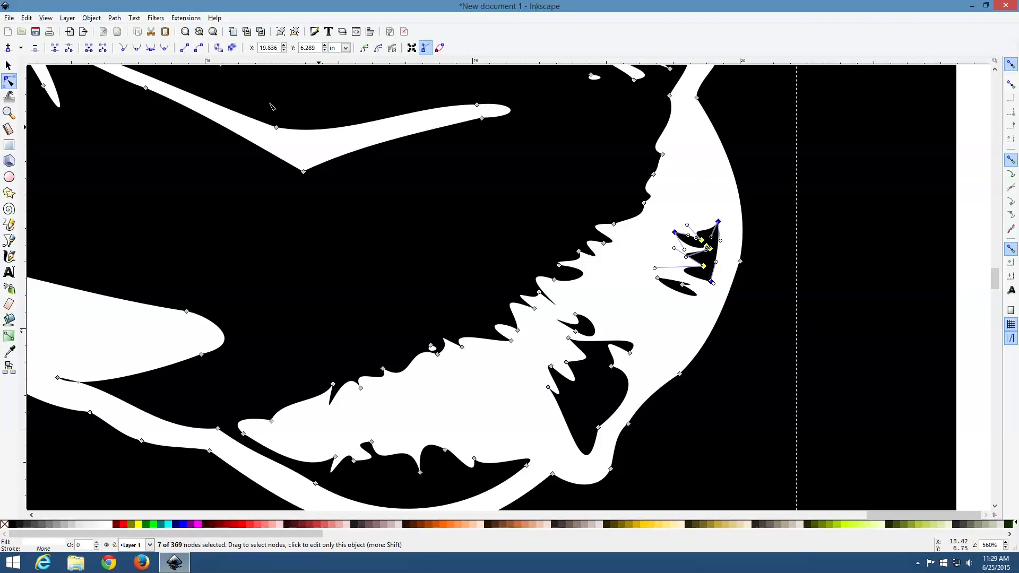
click(114, 18)
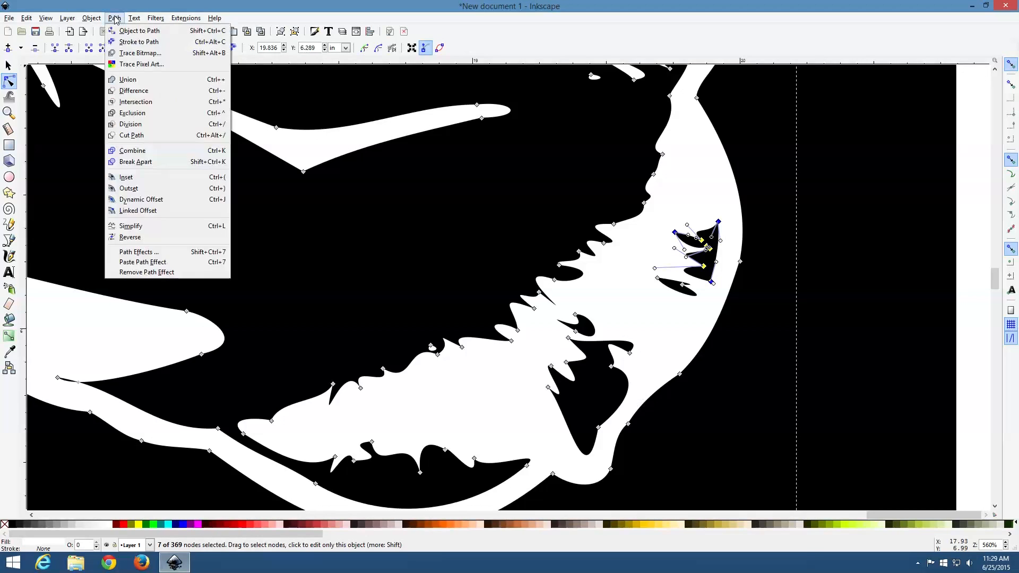
click(150, 232)
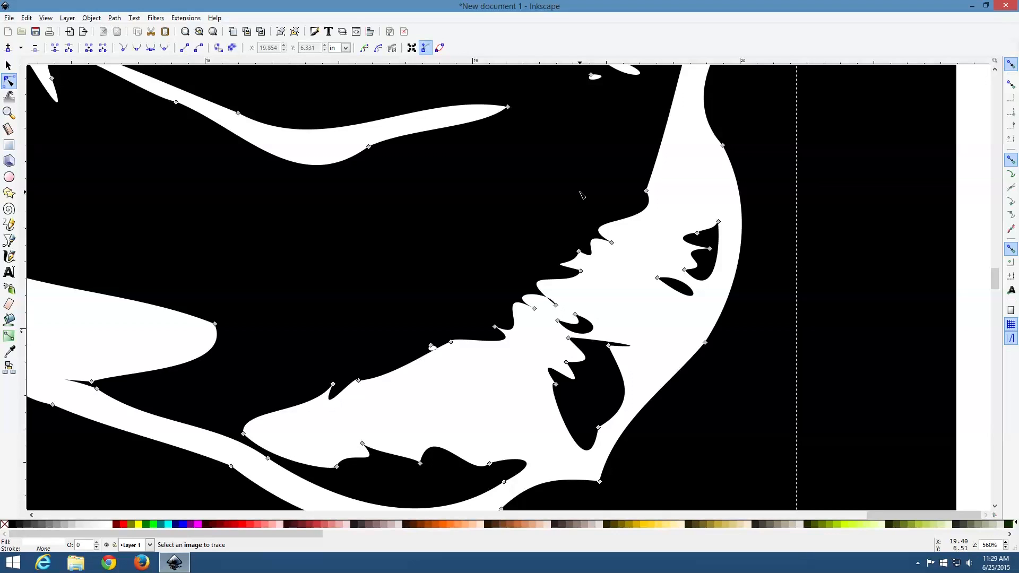
Step: Delete the two small black slivers in the white area between the rose's spiral center and the right outer petal
scroll(581, 196, down, 3)
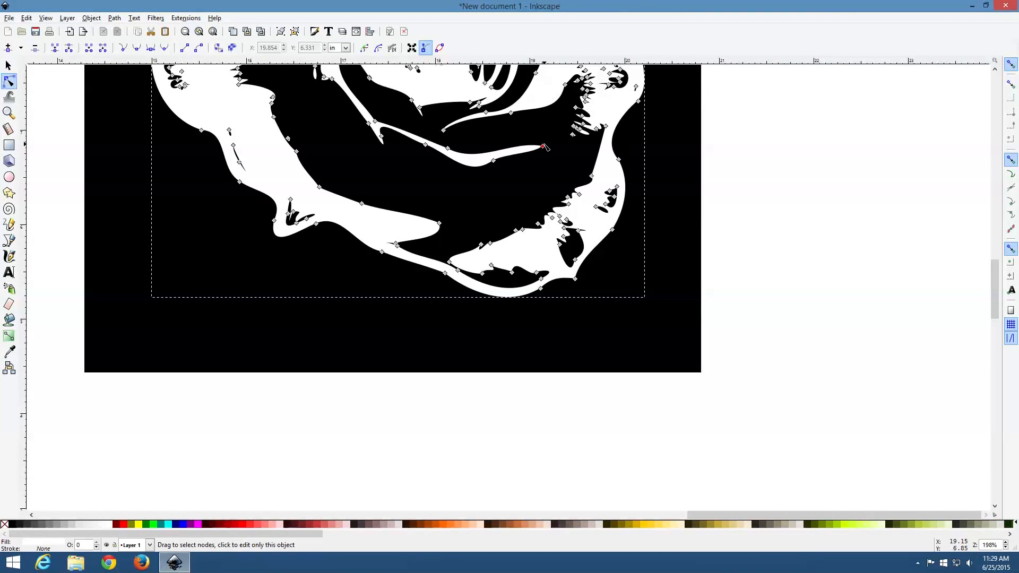
scroll(544, 146, up, 5)
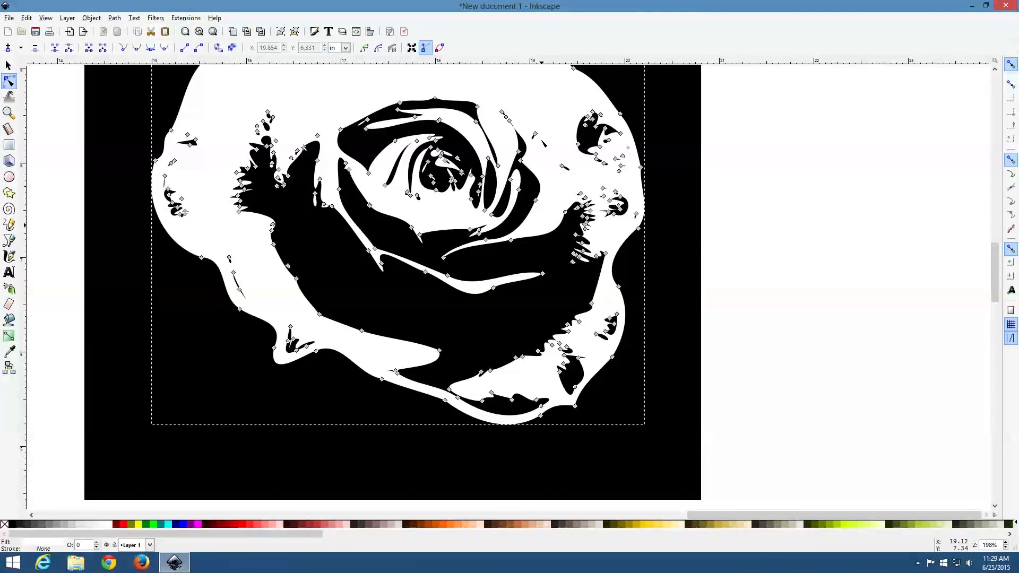
click(805, 220)
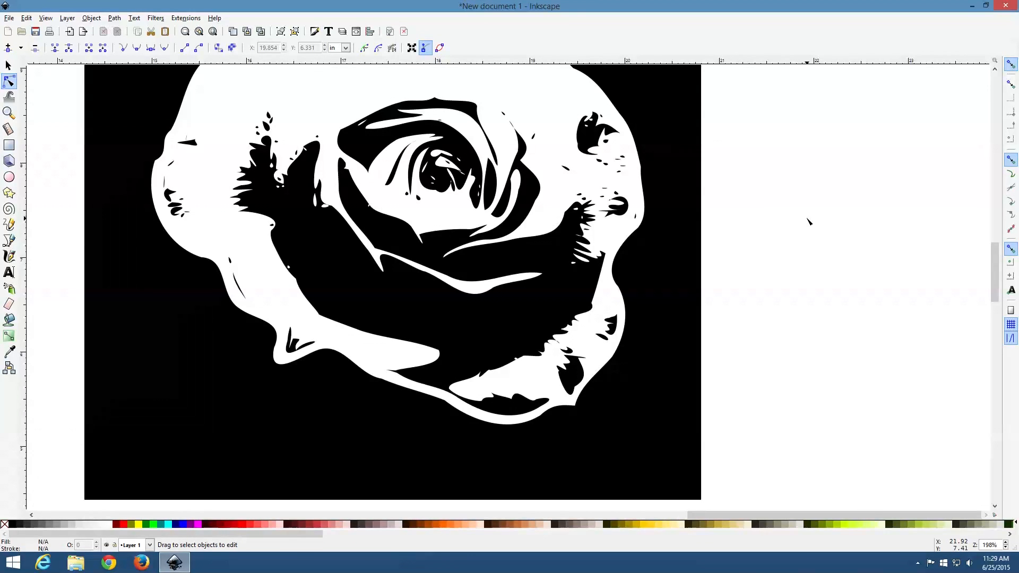
scroll(809, 221, up, 3)
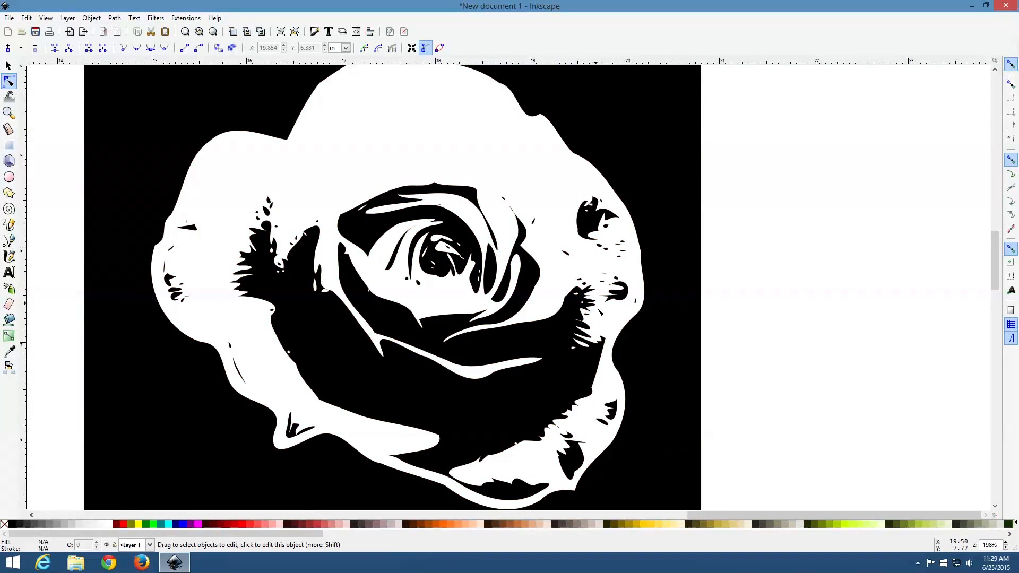
scroll(594, 287, up, 3)
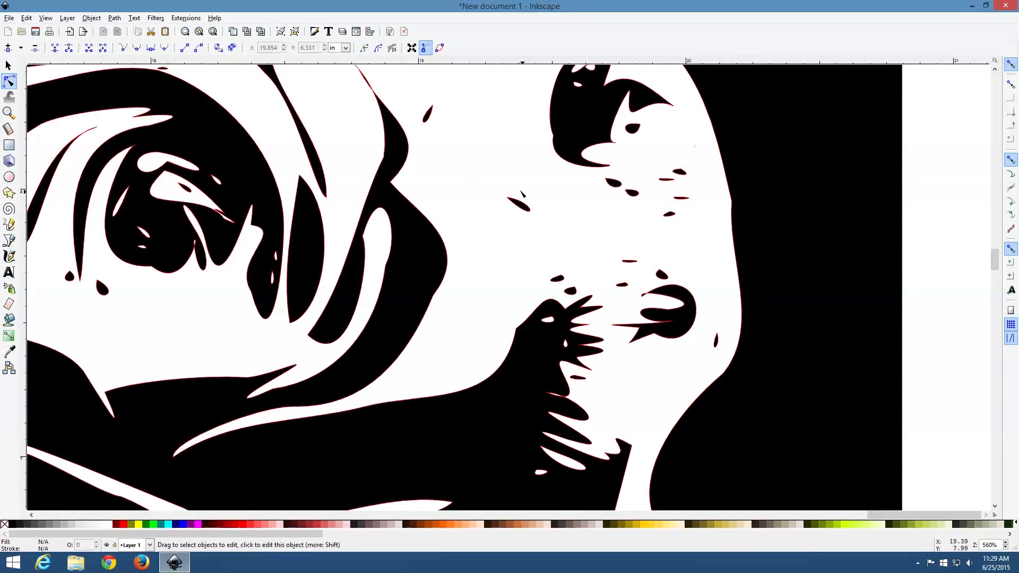
click(430, 109)
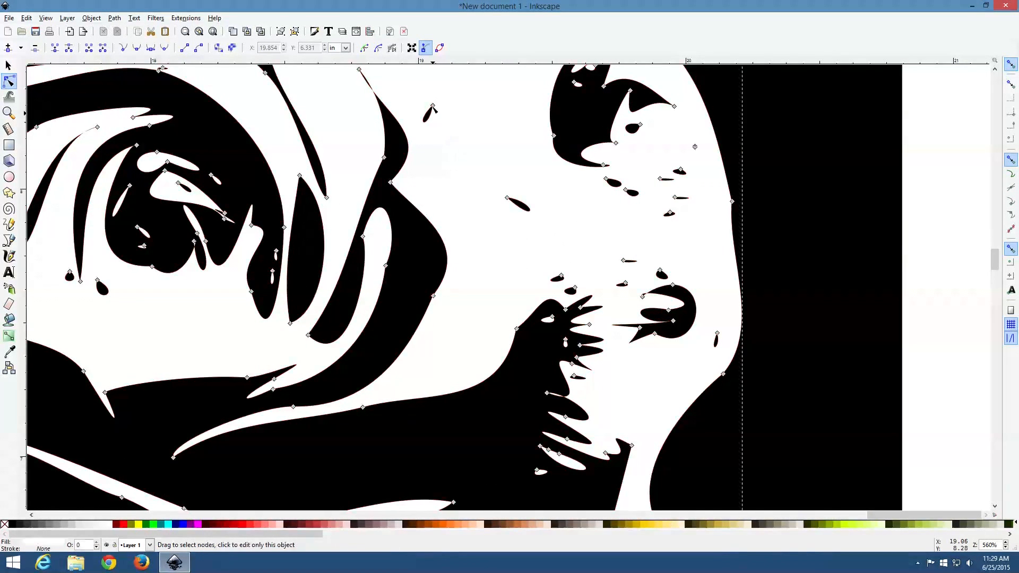
drag(444, 112, 448, 116)
key(Delete)
drag(485, 172, 552, 246)
key(Delete)
Step: Delete the cluster of small black specks below the black patch in the upper part of the right outer petal
drag(603, 171, 701, 234)
key(Delete)
drag(665, 132, 704, 199)
key(Delete)
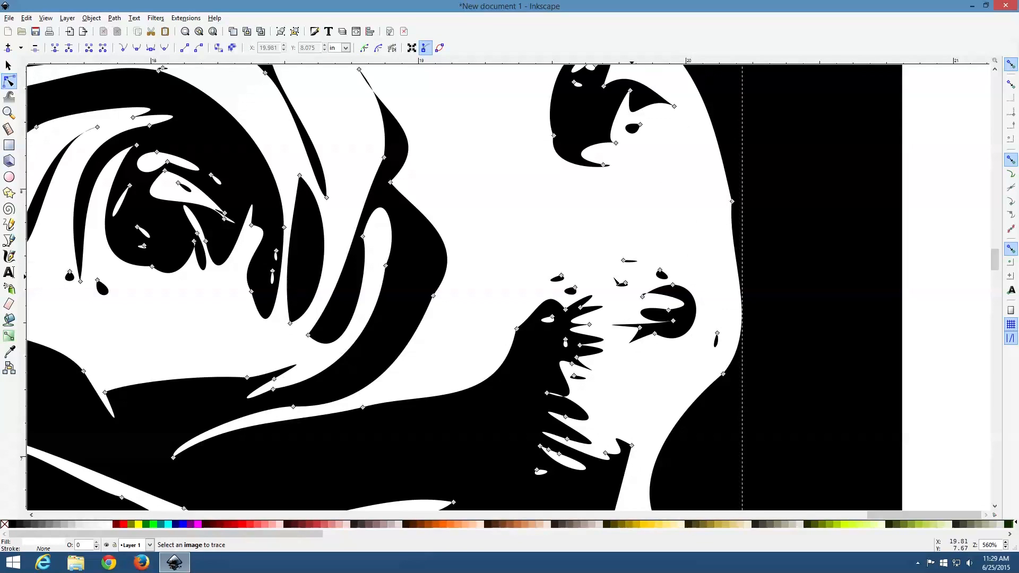
Step: Delete the small black specks above the spiky shading and the hooked black patch on the right petal
drag(603, 245, 648, 296)
key(Delete)
drag(547, 262, 584, 295)
key(Delete)
drag(646, 254, 677, 289)
key(Delete)
Step: Thicken the upper tip of the right petal's hooked black patch and delete the speck near the petal's outer edge
click(643, 292)
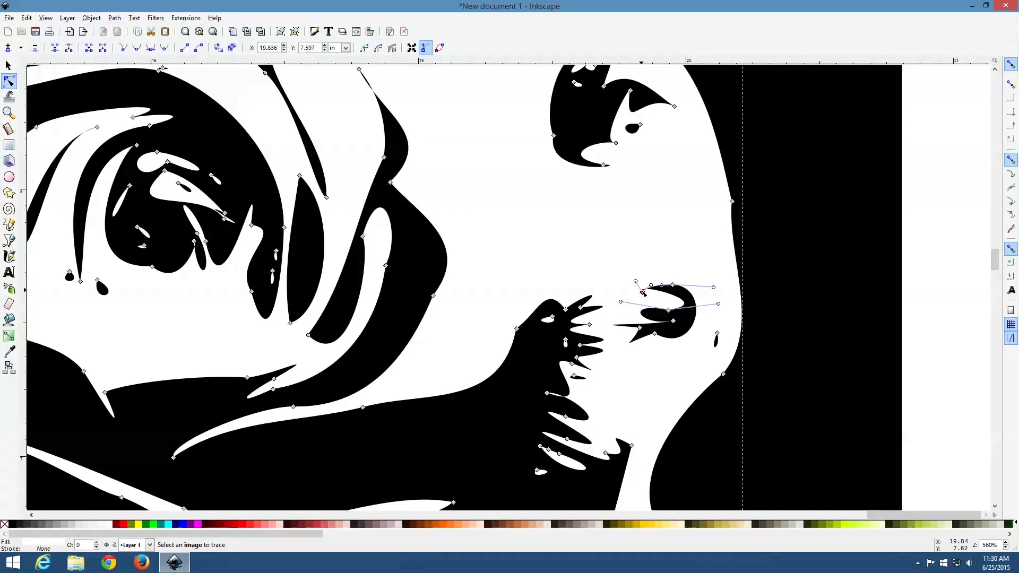
mouse_move(651, 286)
mouse_down()
mouse_move(631, 291)
mouse_move(659, 295)
mouse_up()
click(717, 333)
key(Delete)
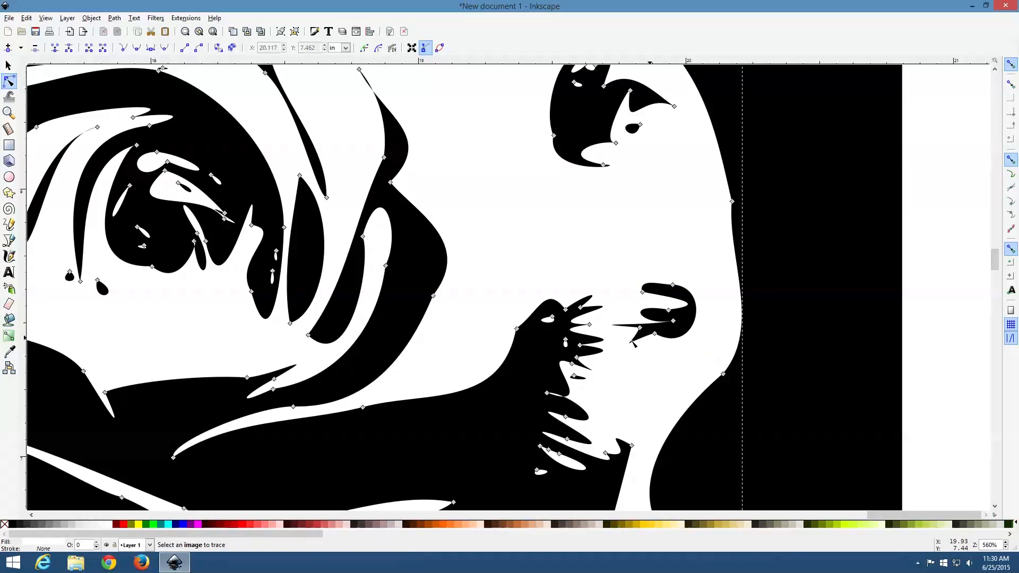
Step: Delete the small specks in and around the right petal's spiky shading and remove a node between its spikes to simplify the edge
click(553, 319)
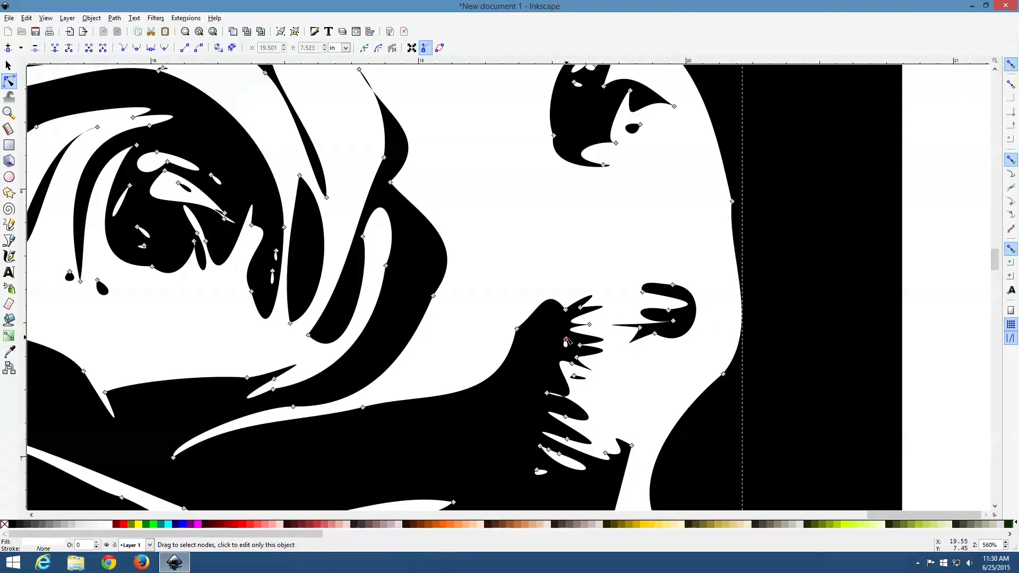
click(574, 377)
click(546, 393)
key(Delete)
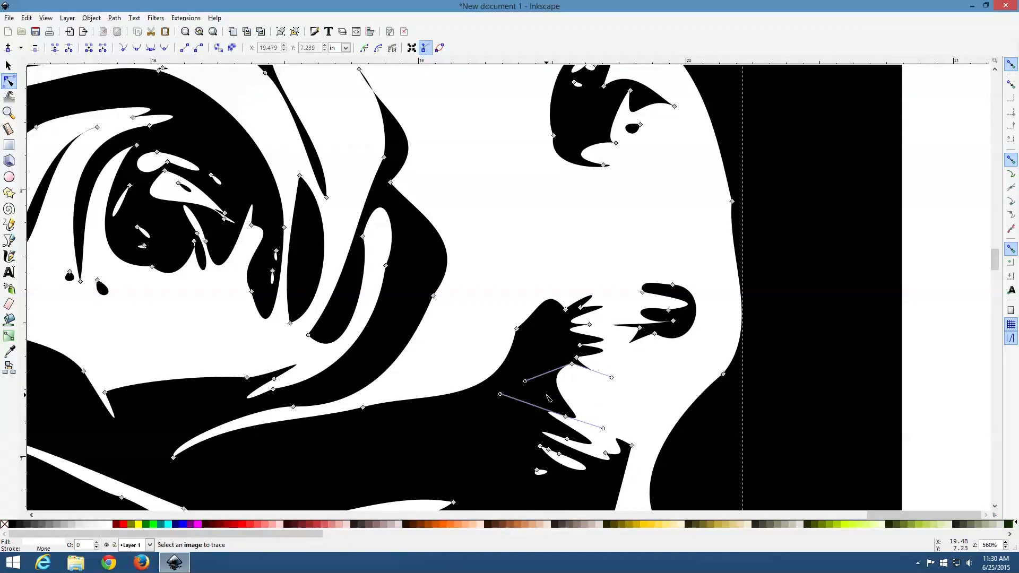
drag(558, 490, 559, 490)
key(Delete)
Step: Delete the small white specks inside the rose's dark spiral center and the stray speck on the spiral's upper edge
scroll(540, 379, down, 8)
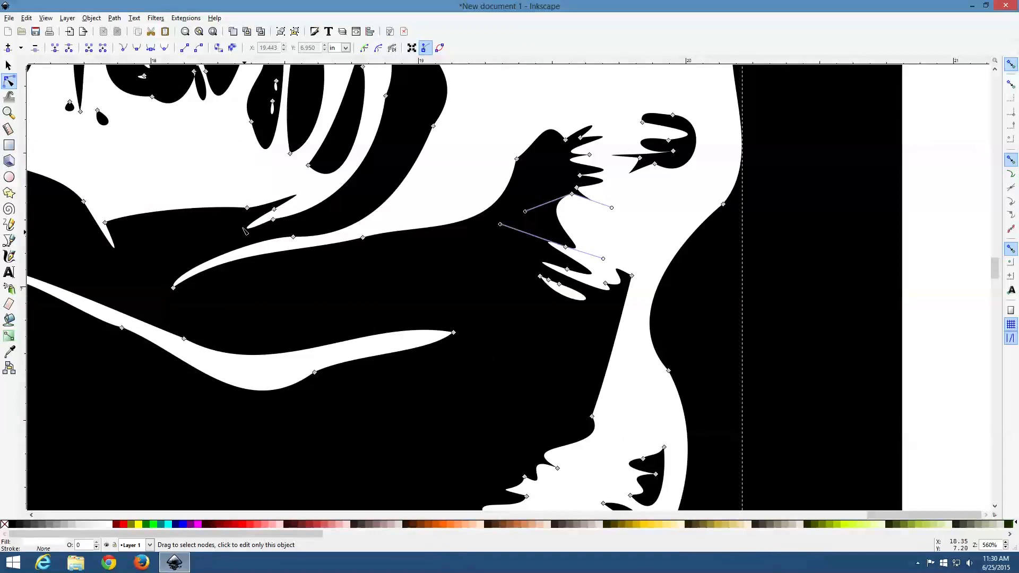
scroll(244, 230, up, 8)
drag(280, 244, 287, 283)
key(Delete)
key(Delete)
click(144, 246)
key(Delete)
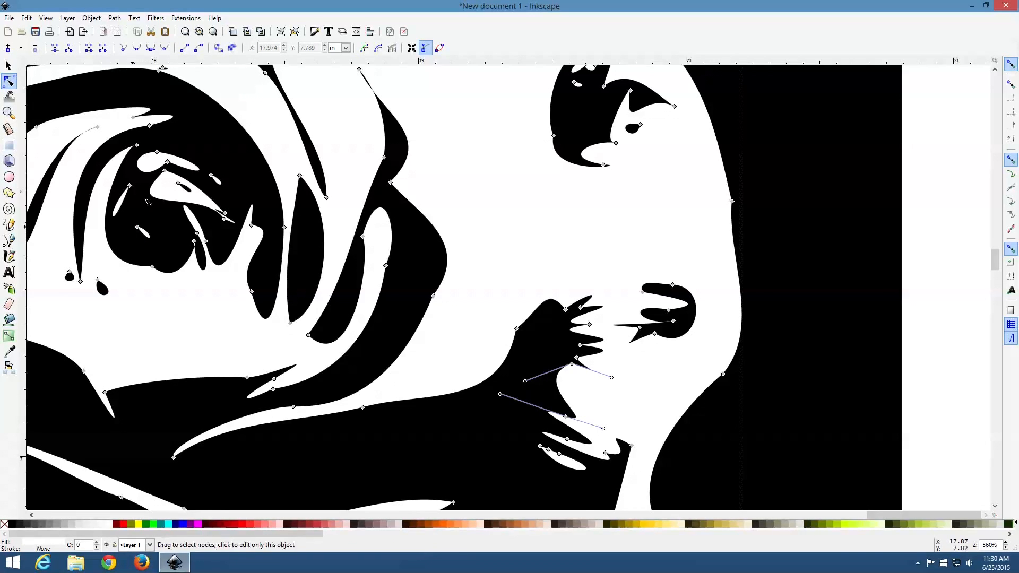
scroll(173, 181, up, 4)
click(160, 156)
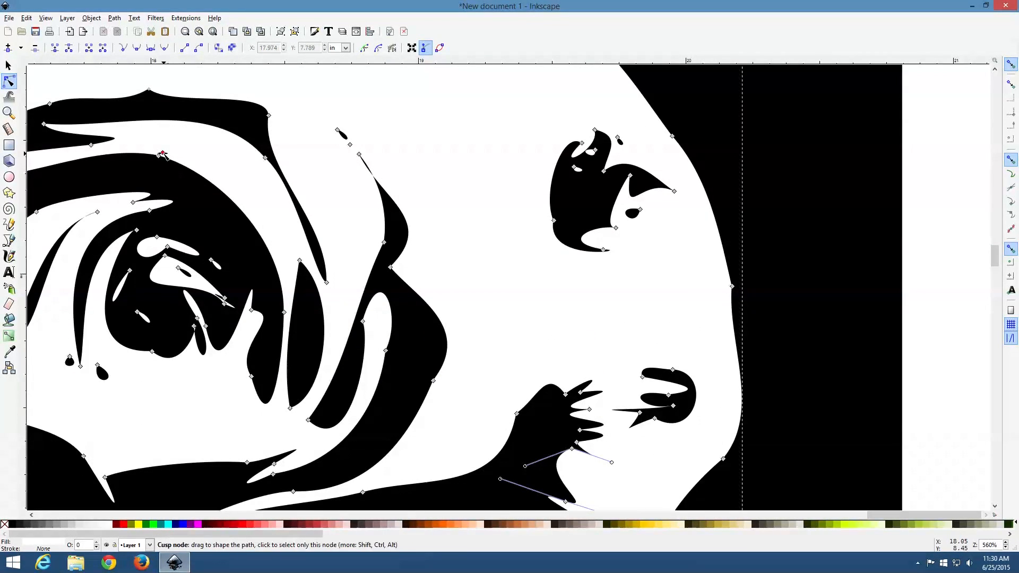
scroll(175, 167, up, 3)
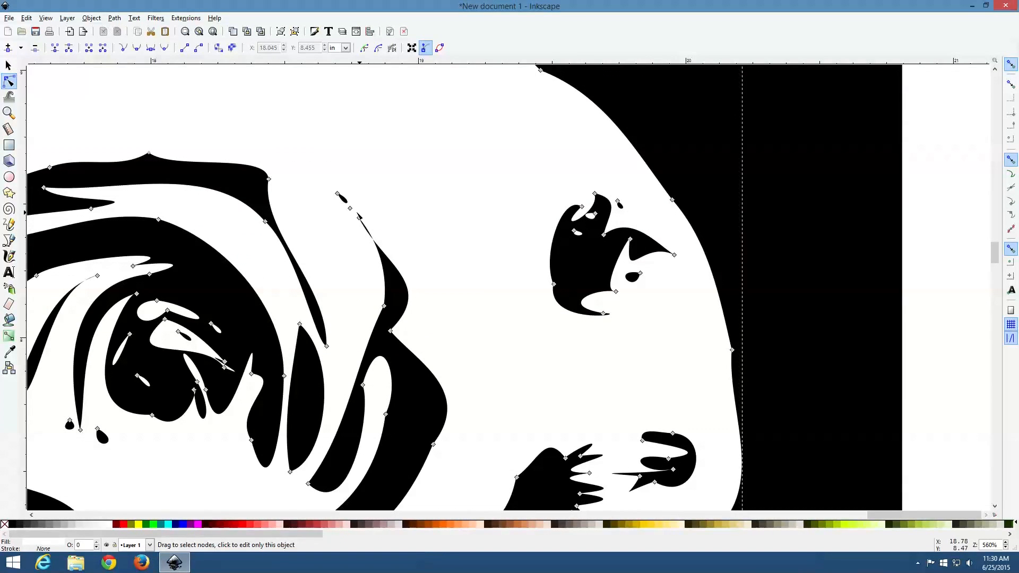
Step: Remove the tip node of the pointed shading beside the spiral center's right side and delete the black sliver above it
click(350, 208)
key(Delete)
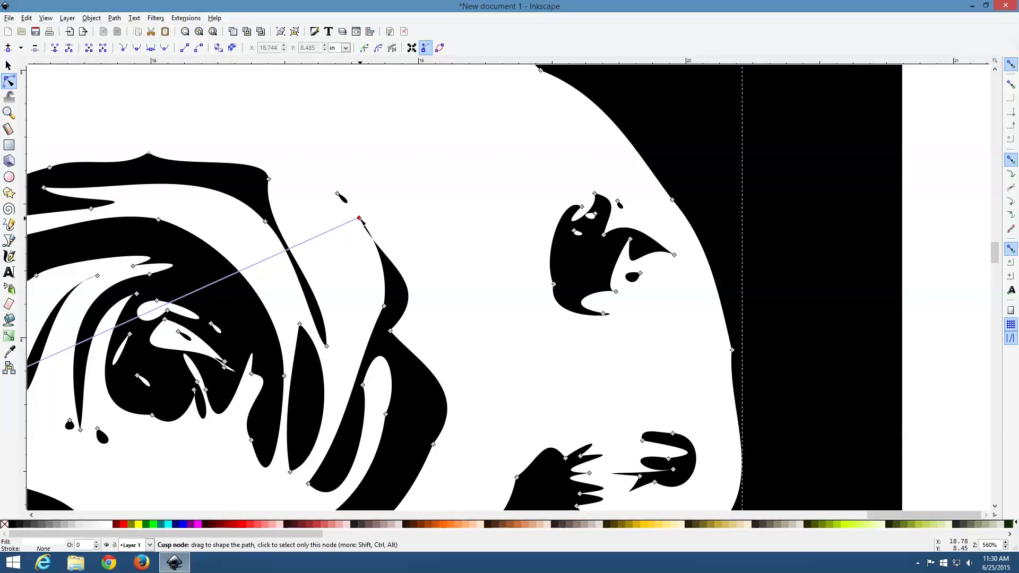
click(360, 218)
click(359, 218)
key(Delete)
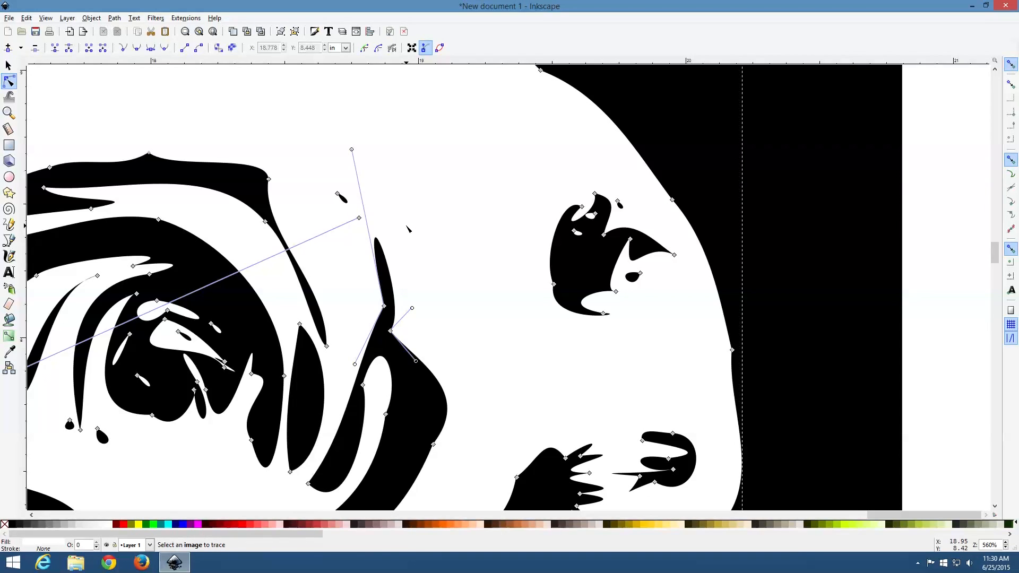
key(Delete)
drag(328, 184, 348, 211)
key(Delete)
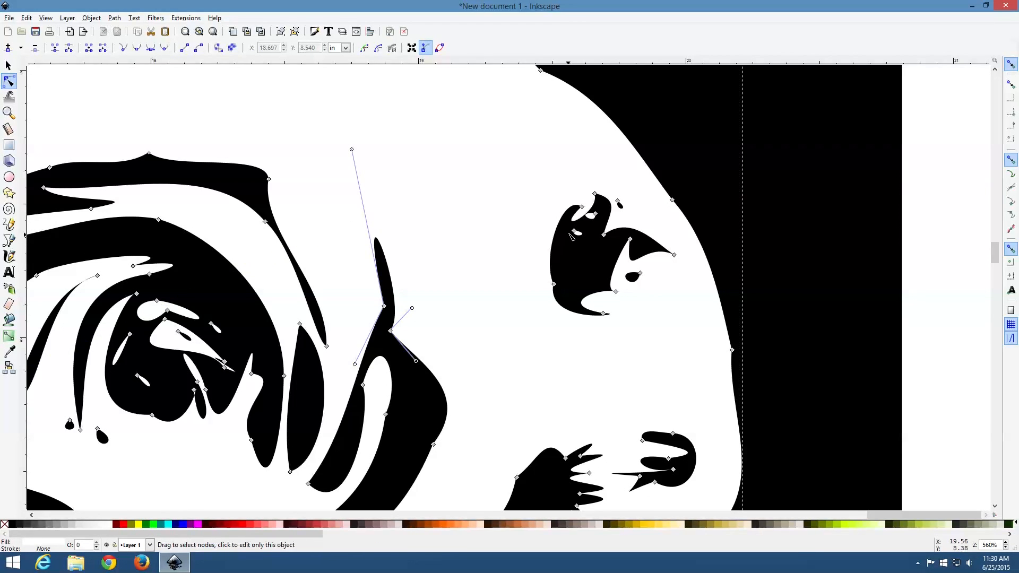
Step: Delete the two small white specks inside the black patch in the upper part of the right outer petal
click(574, 231)
key(Delete)
click(595, 214)
key(Delete)
Step: Delete the small black specks beside and above the jagged peaks of the left petal's shading
drag(891, 515, 829, 519)
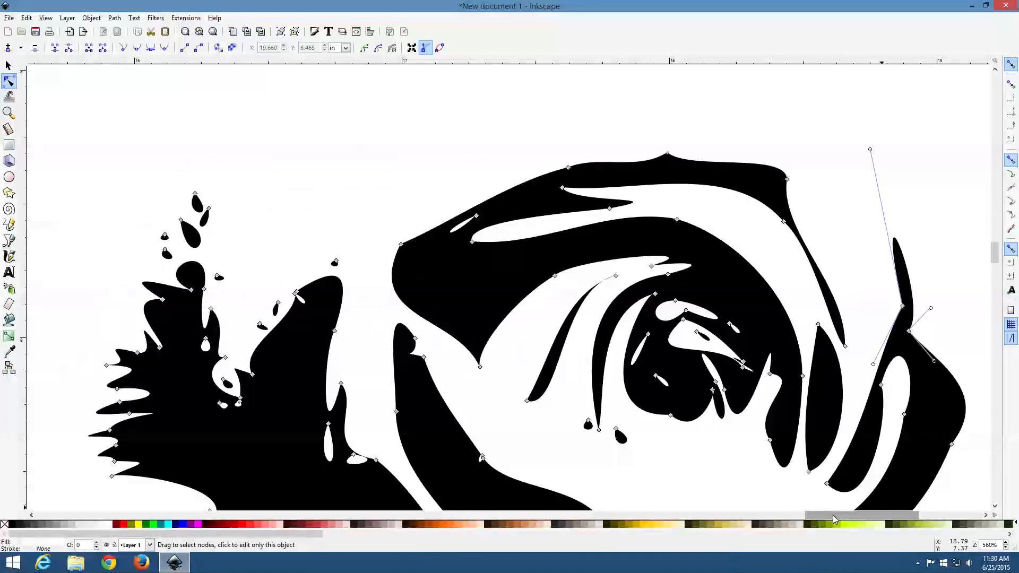
drag(137, 182, 178, 271)
key(Delete)
click(218, 277)
key(Delete)
drag(323, 254, 349, 271)
key(Delete)
drag(247, 281, 285, 337)
key(Delete)
Step: Delete the black speck inside the white notch of the left shading and the tiny specks just below the notch
click(223, 379)
key(Delete)
drag(214, 402, 244, 421)
key(Delete)
click(240, 403)
key(Delete)
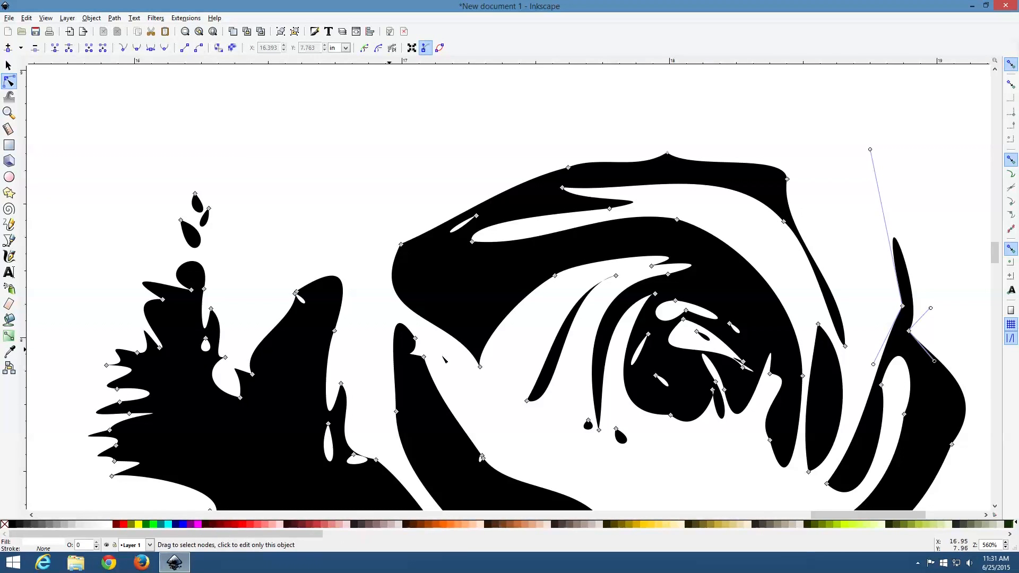
Step: Delete the tiny white speck and its stray node on the edge of the black band left of the rose center
scroll(444, 360, down, 4)
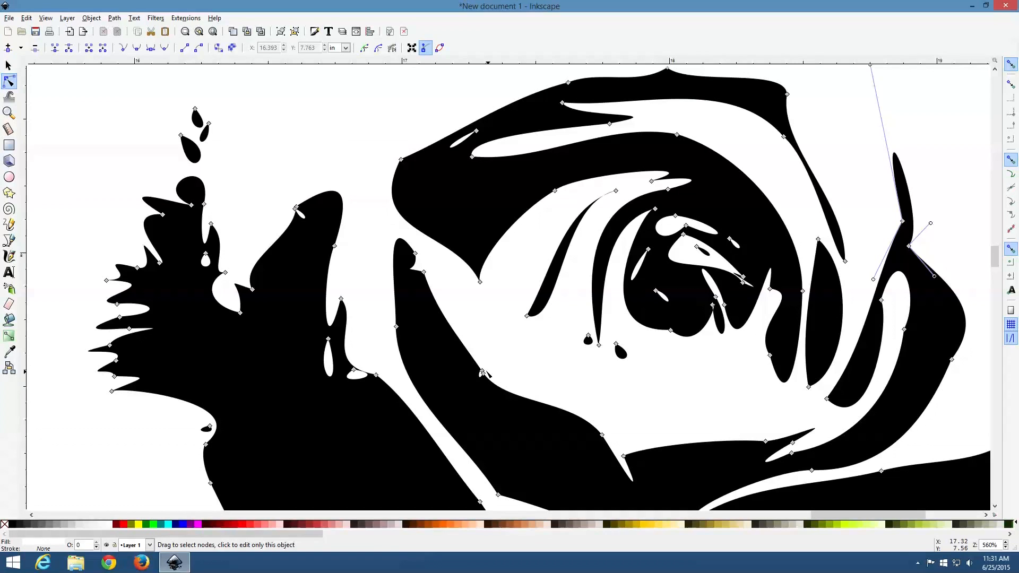
click(482, 371)
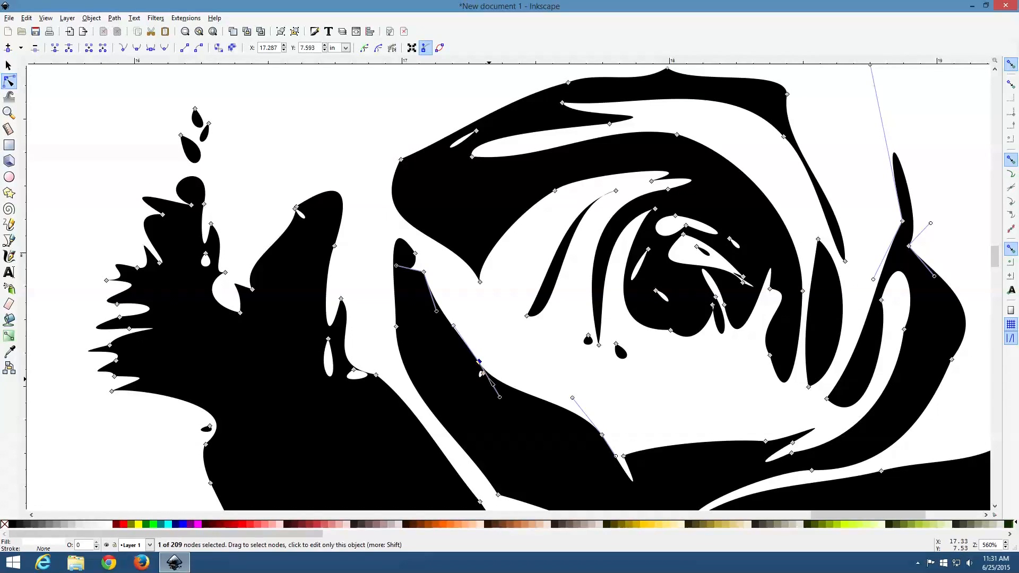
key(Delete)
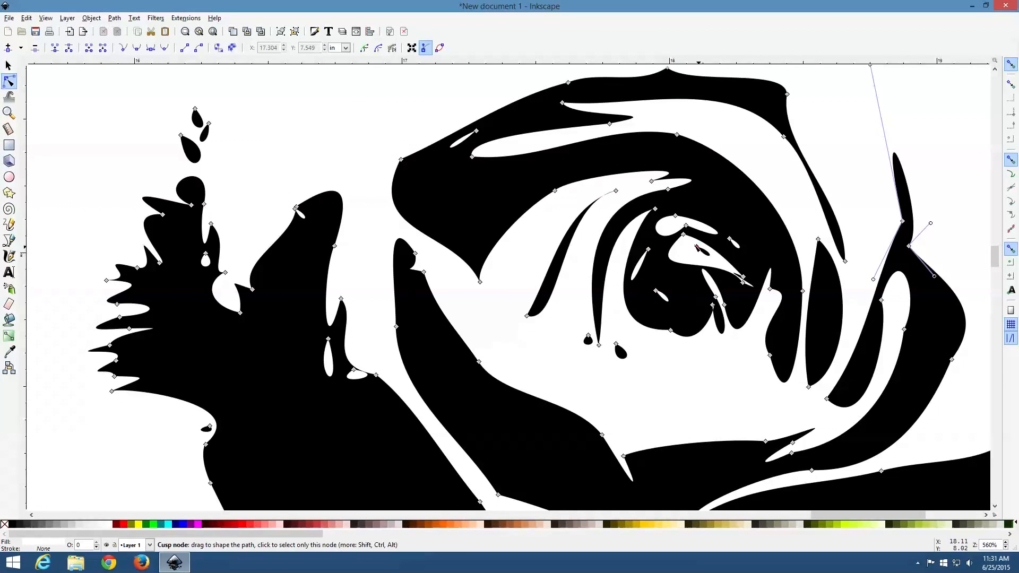
Step: Delete the small white speck along the inner edge of the lower left petal, next to the large black area
scroll(736, 188, down, 2)
scroll(737, 188, up, 2)
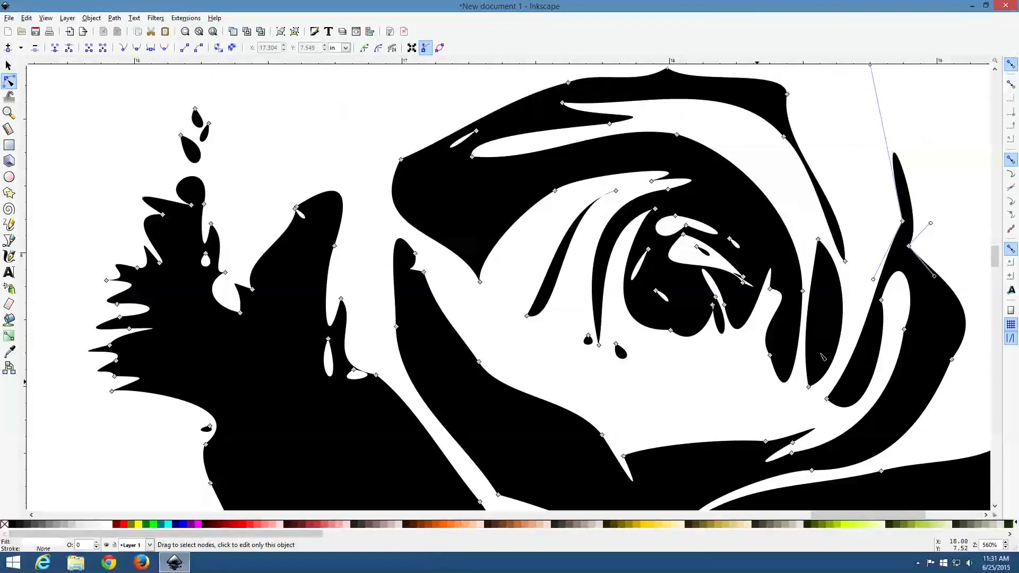
scroll(663, 212, down, 9)
scroll(599, 239, up, 11)
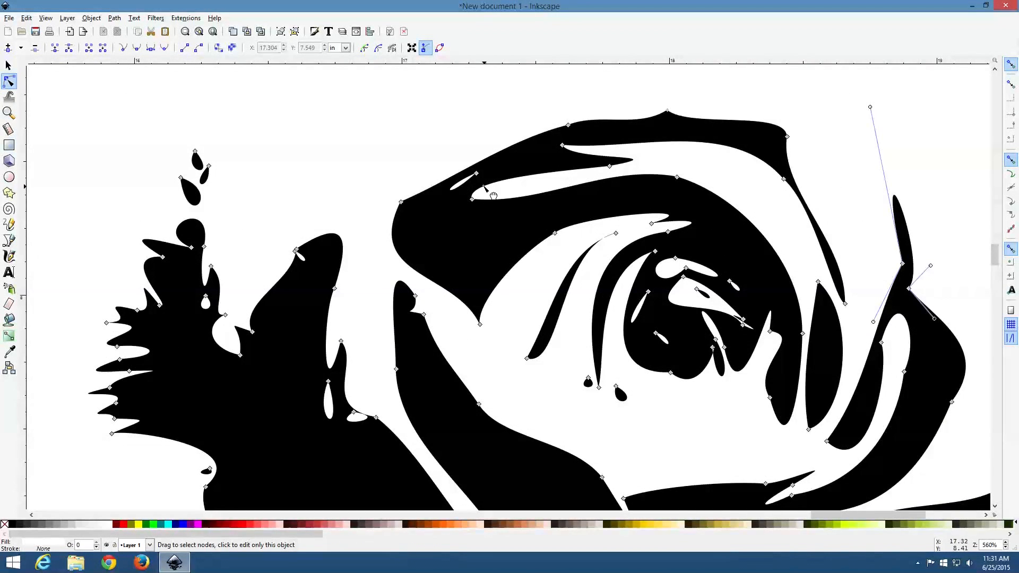
scroll(487, 206, down, 14)
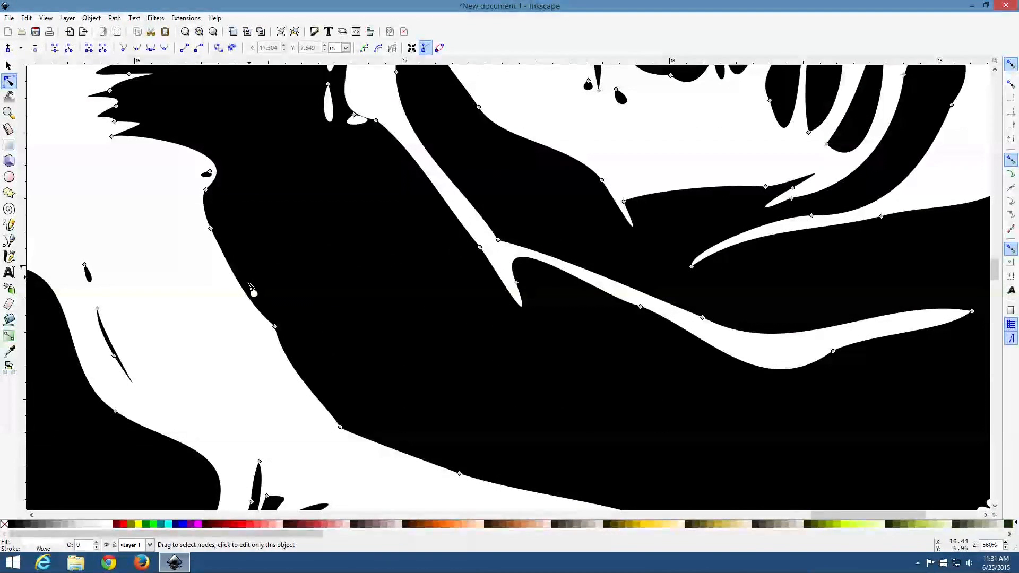
click(252, 290)
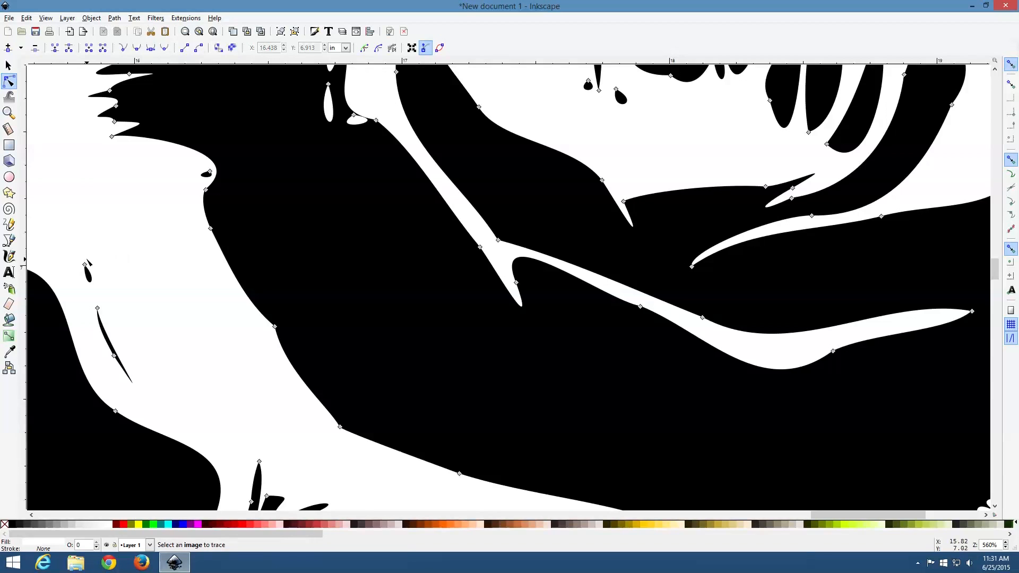
Step: Reshape the narrow black notch under the lower left petal's rounded tip by adjusting its nodes and handles, making the upper node symmetric
scroll(99, 260, down, 8)
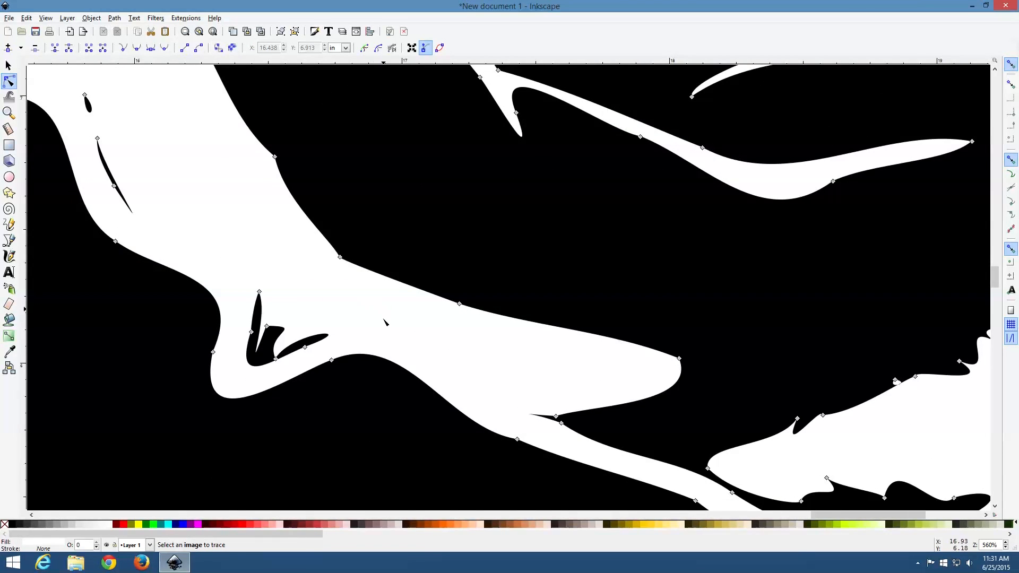
click(561, 423)
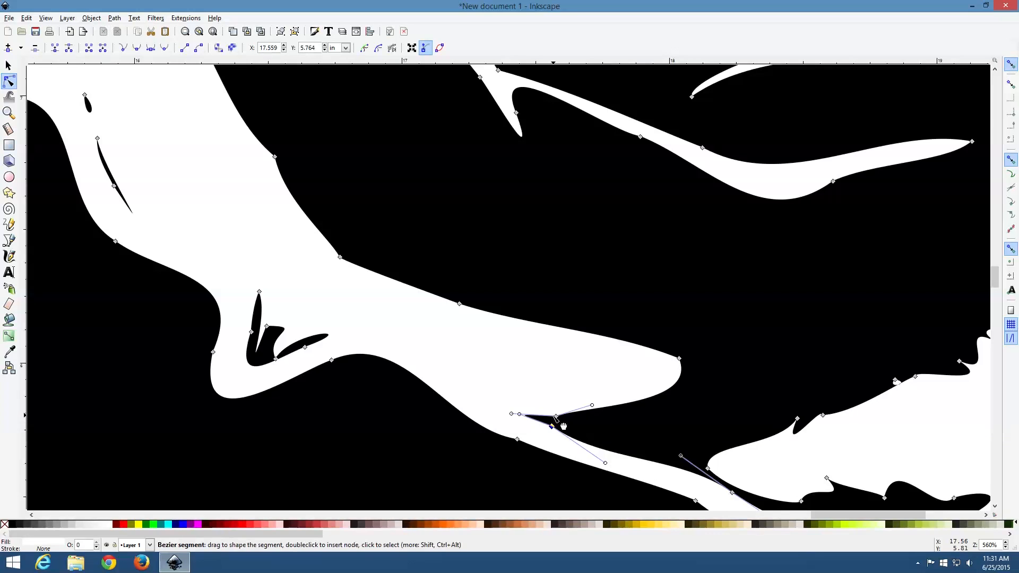
drag(564, 426, 560, 423)
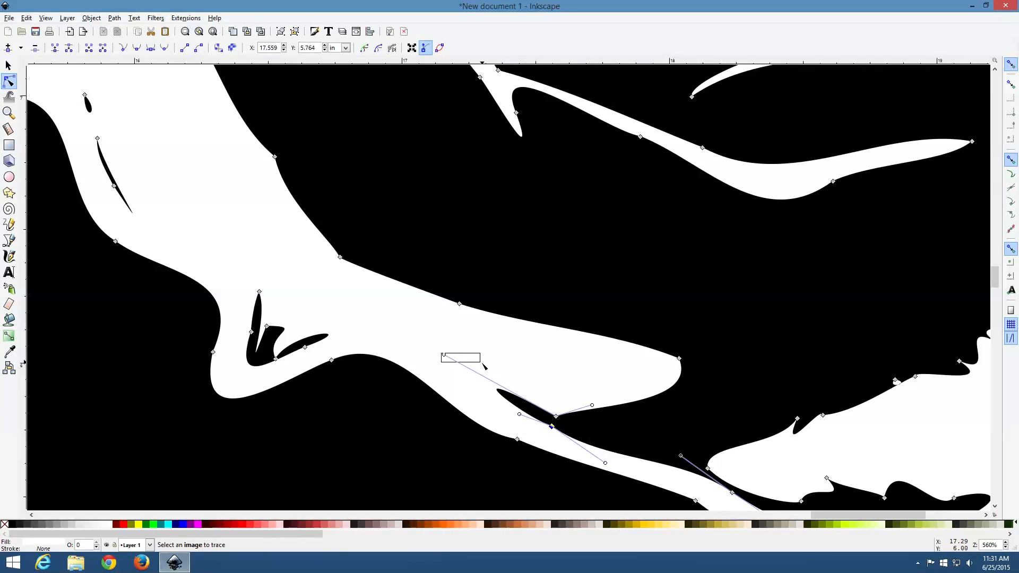
click(556, 417)
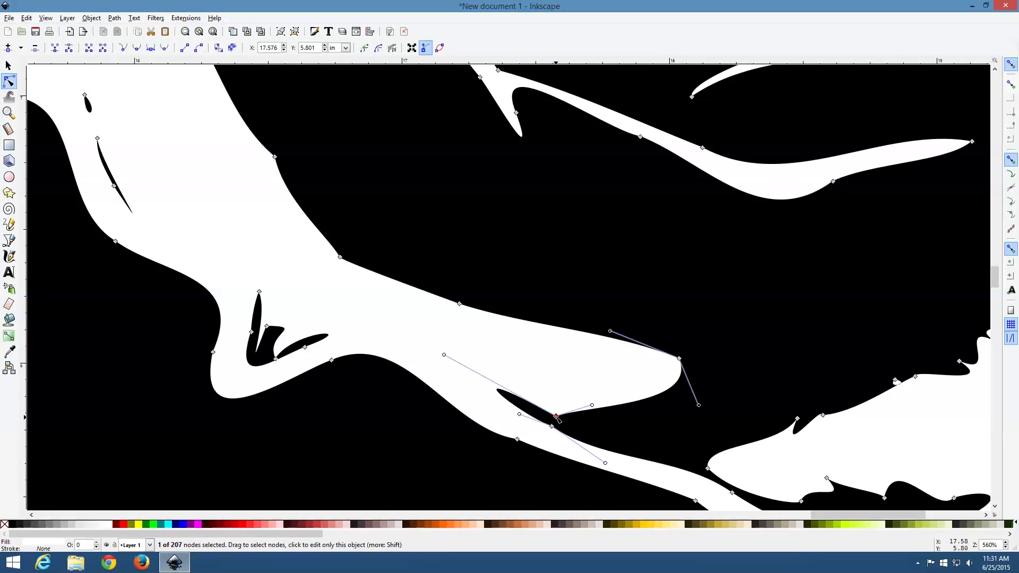
drag(448, 357, 495, 389)
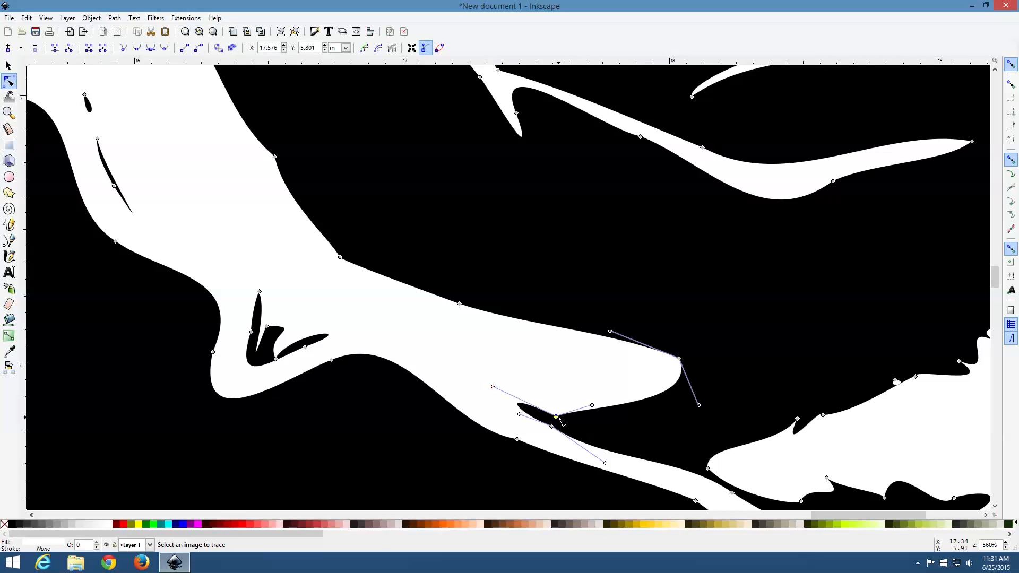
drag(595, 407, 613, 415)
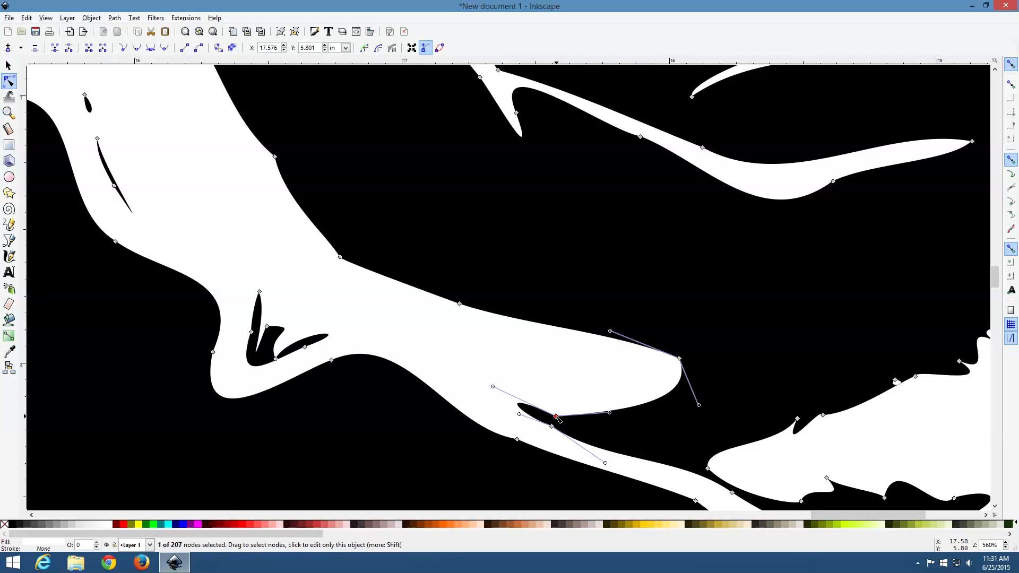
click(150, 50)
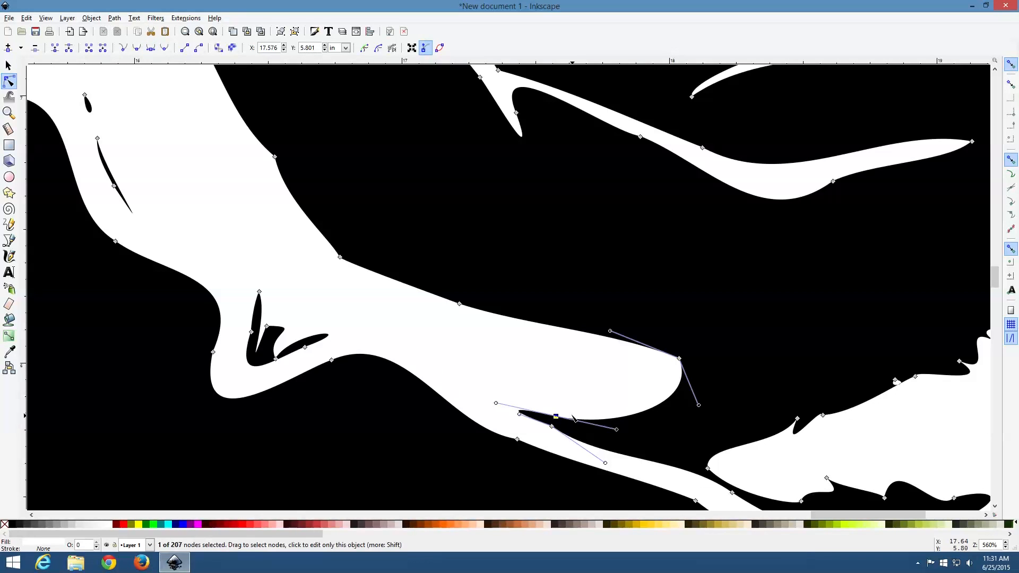
drag(556, 416, 552, 405)
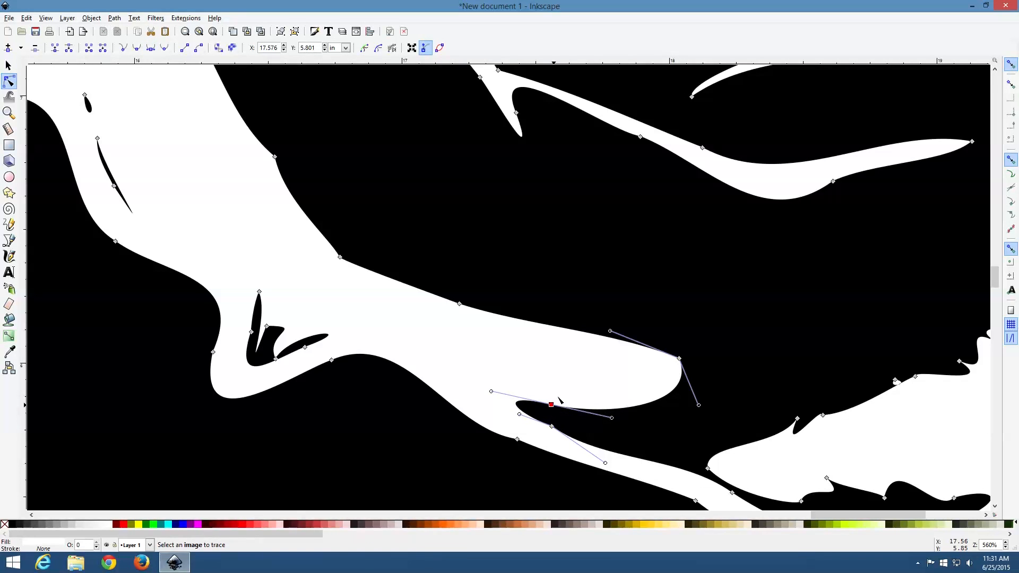
Step: Clear the node selection and recolor the whole rose path with a Fuchsia (#FF00FF) fill
scroll(567, 342, down, 4)
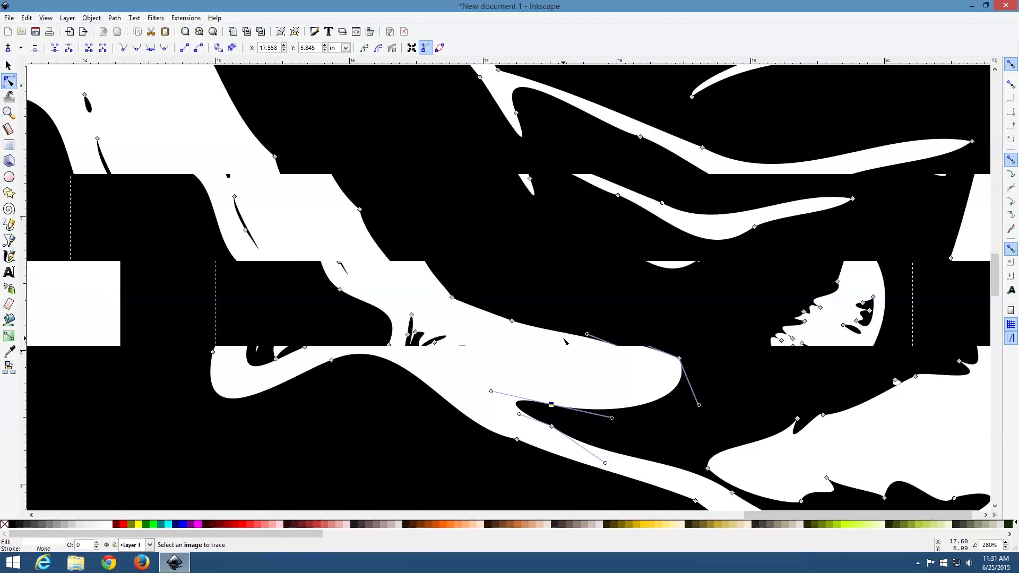
click(313, 283)
scroll(875, 439, up, 3)
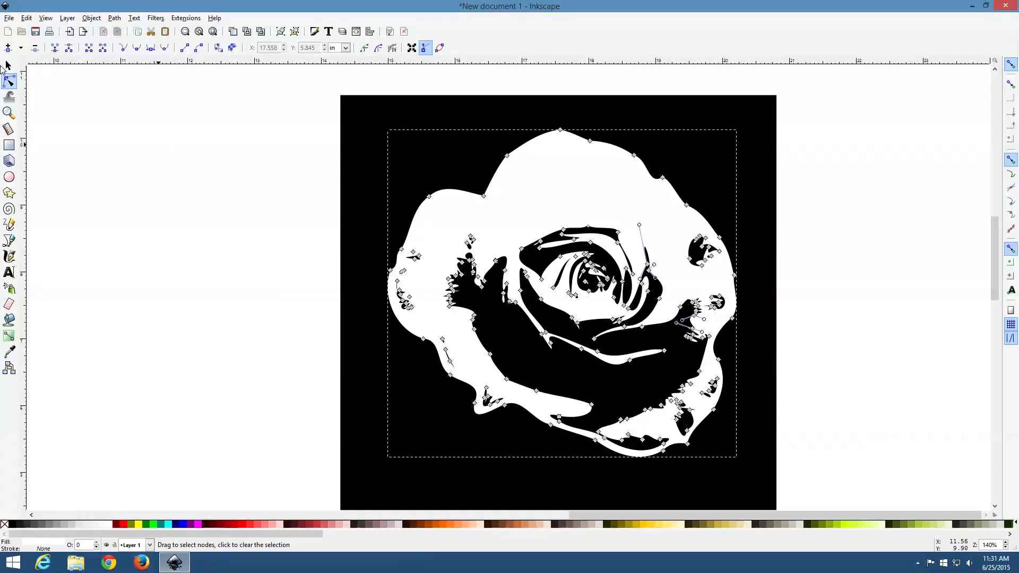
click(8, 65)
click(256, 227)
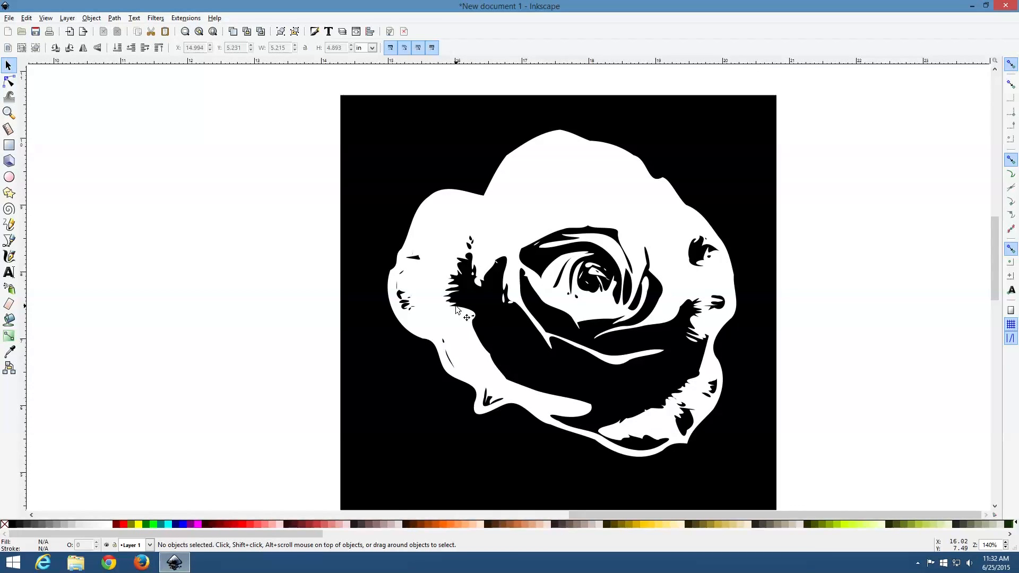
scroll(384, 224, down, 1)
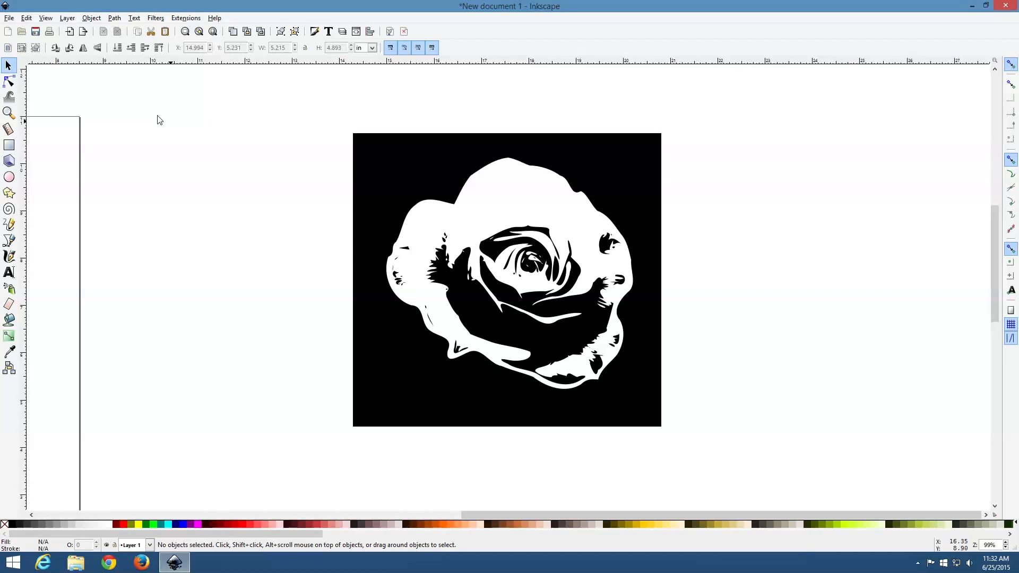
click(496, 217)
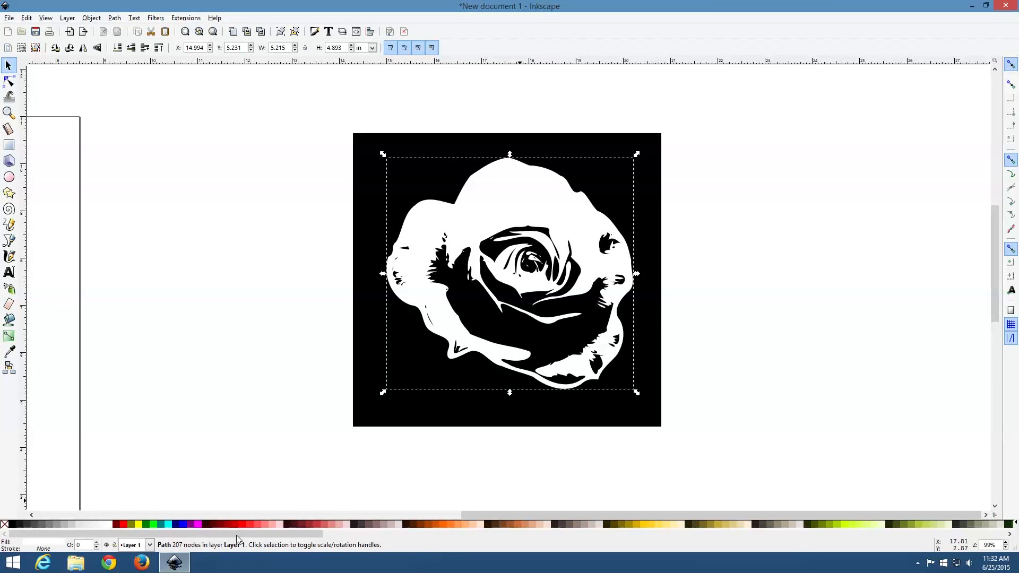
click(199, 525)
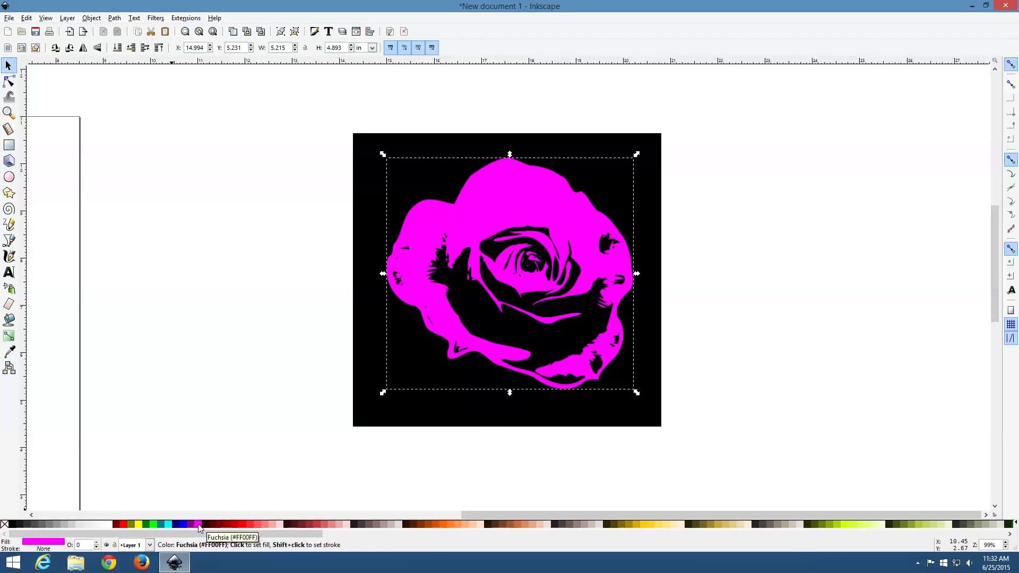
Step: Delete the black background rectangle behind the rose and move the rose closer to the page with the photo
drag(443, 413, 802, 402)
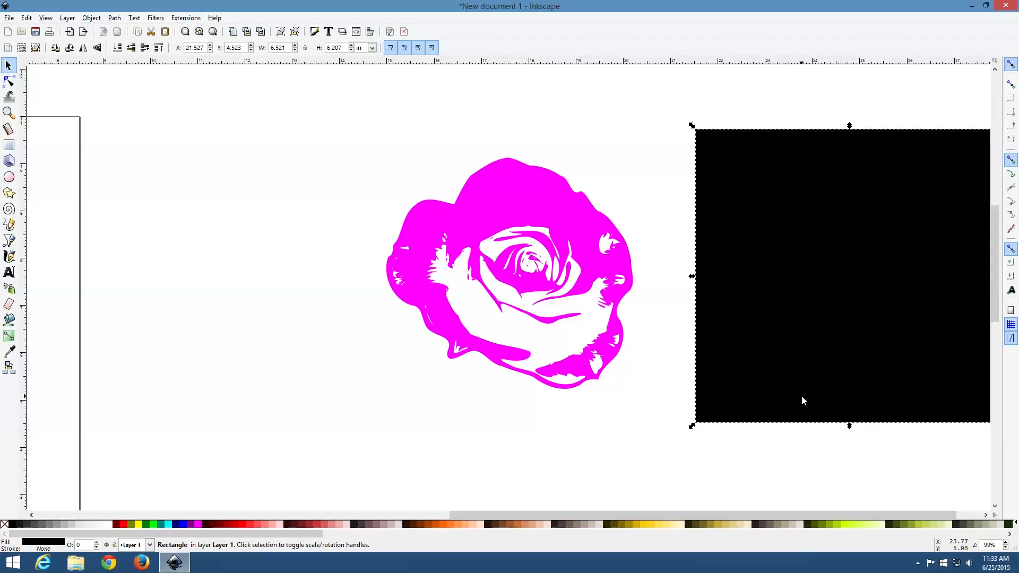
key(Delete)
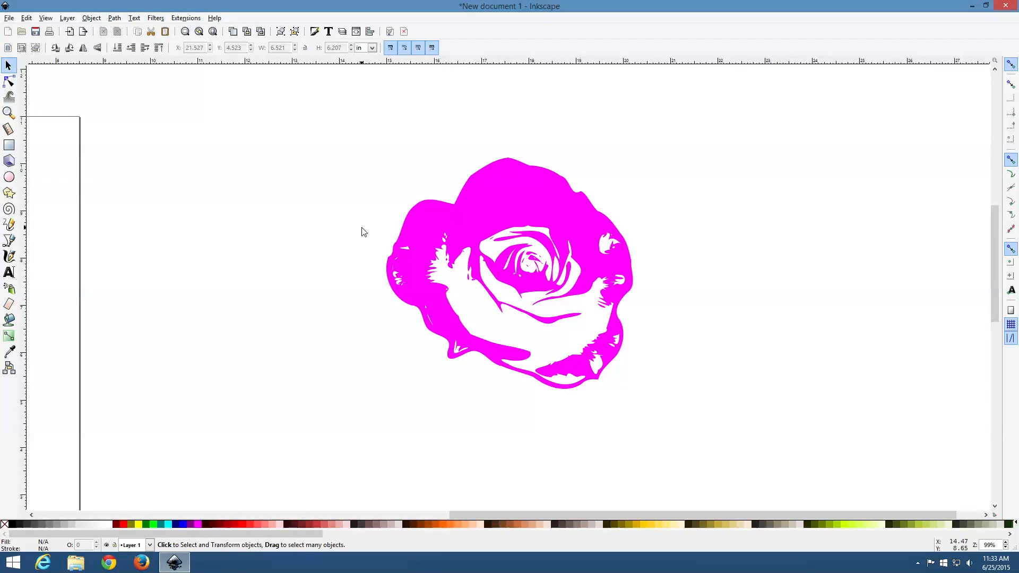
ctrl+scroll(321, 201, down, 2)
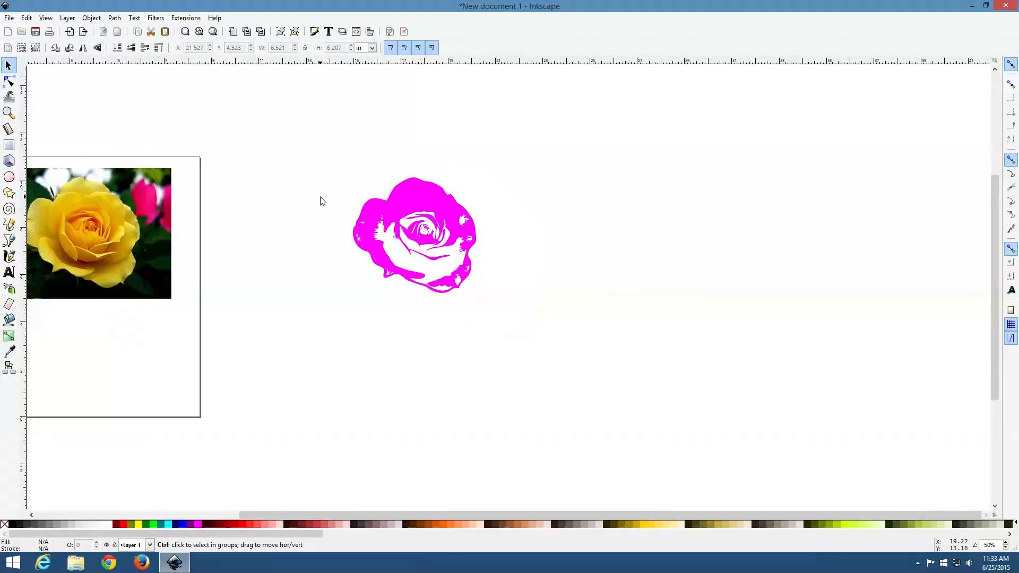
ctrl+scroll(321, 202, down, 1)
drag(351, 215, 309, 219)
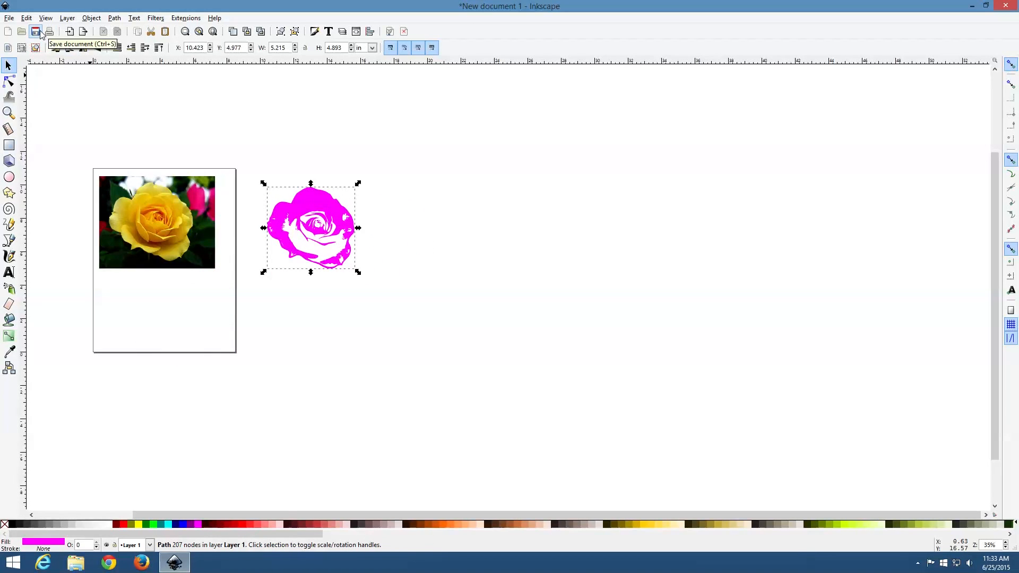
Step: Save the document to the Desktop as Rose in Inkscape SVG (*.svg) format
click(9, 18)
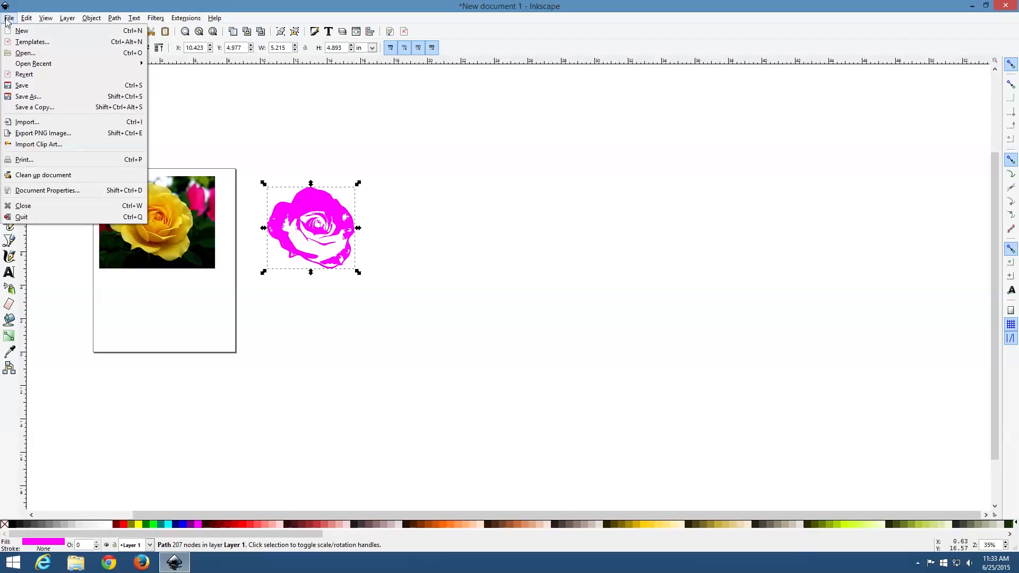
click(35, 89)
drag(201, 21, 685, 133)
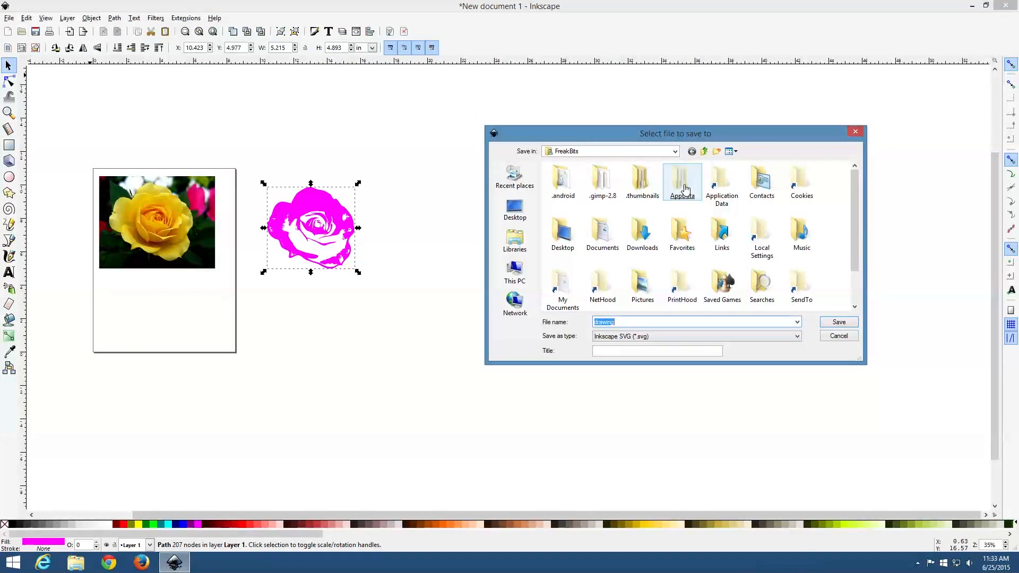
double_click(563, 233)
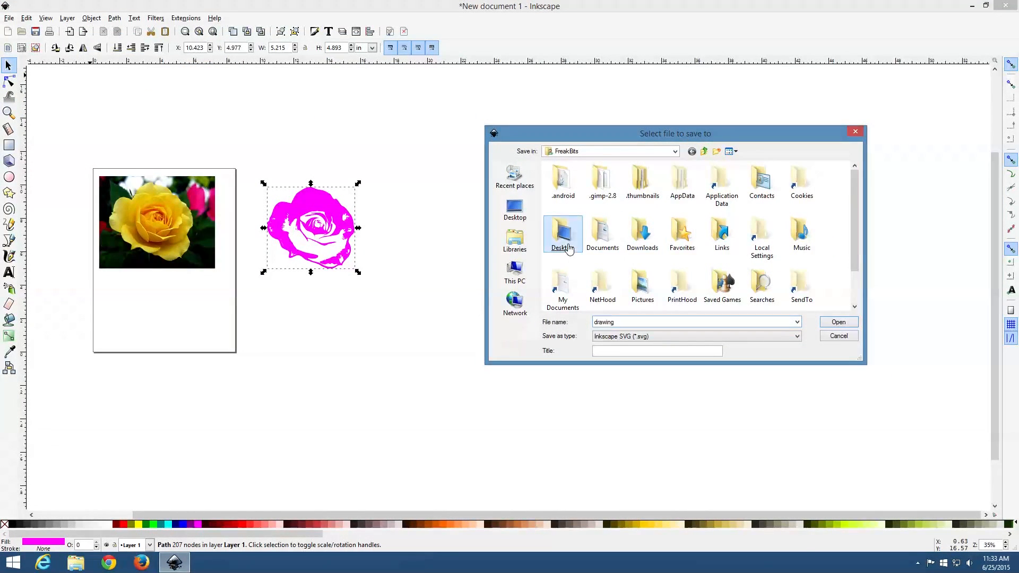
double_click(645, 322)
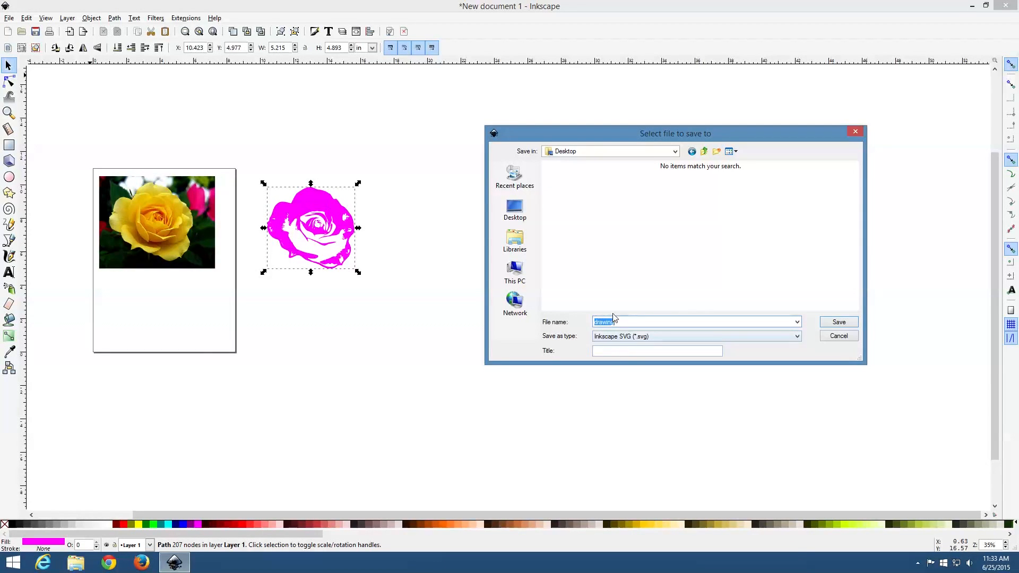
text(Rose)
click(839, 323)
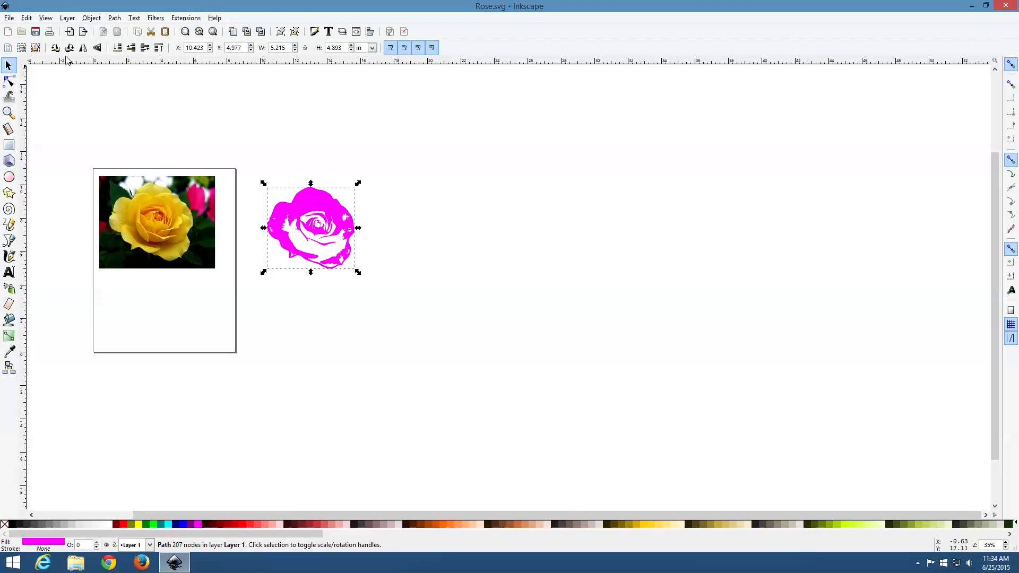
Step: Save the document again to the Desktop as Rose in Encapsulated PostScript (*.eps) format
click(9, 19)
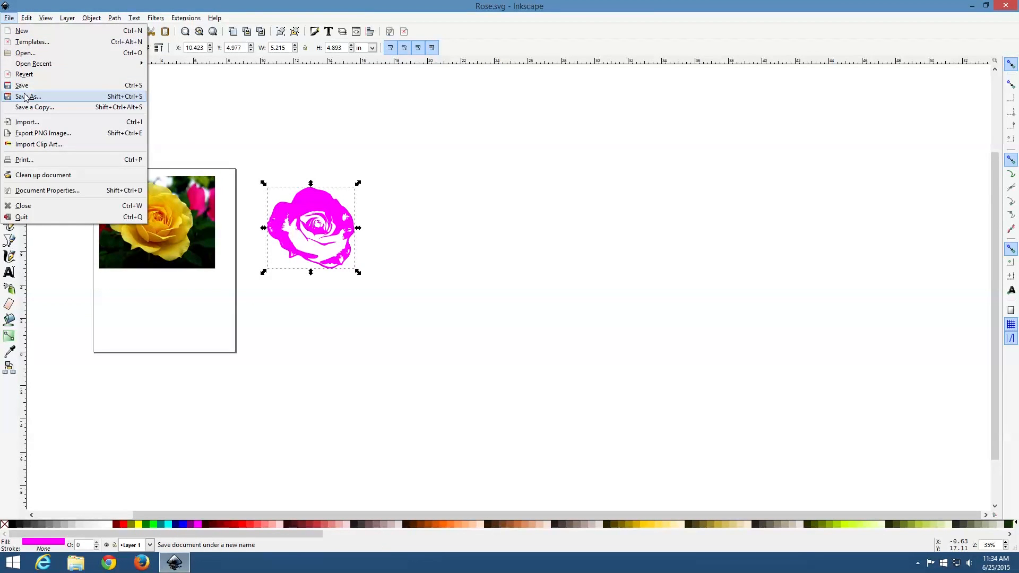
click(25, 97)
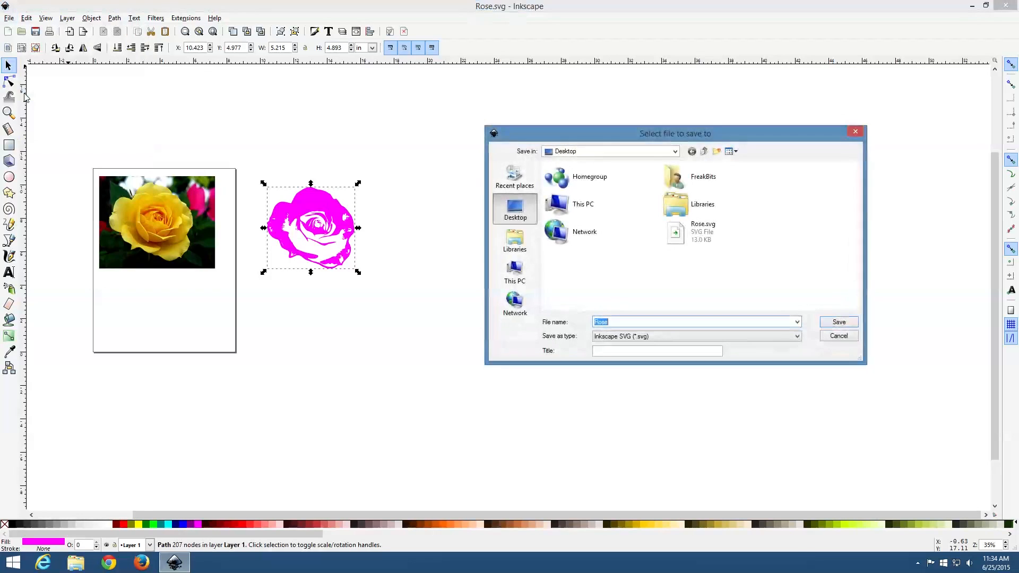
click(605, 338)
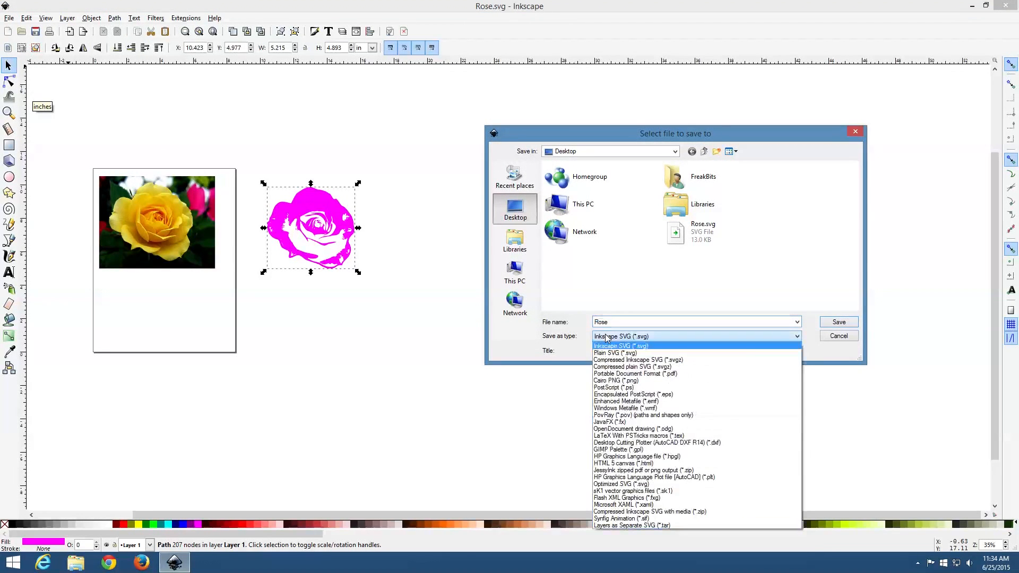
click(655, 395)
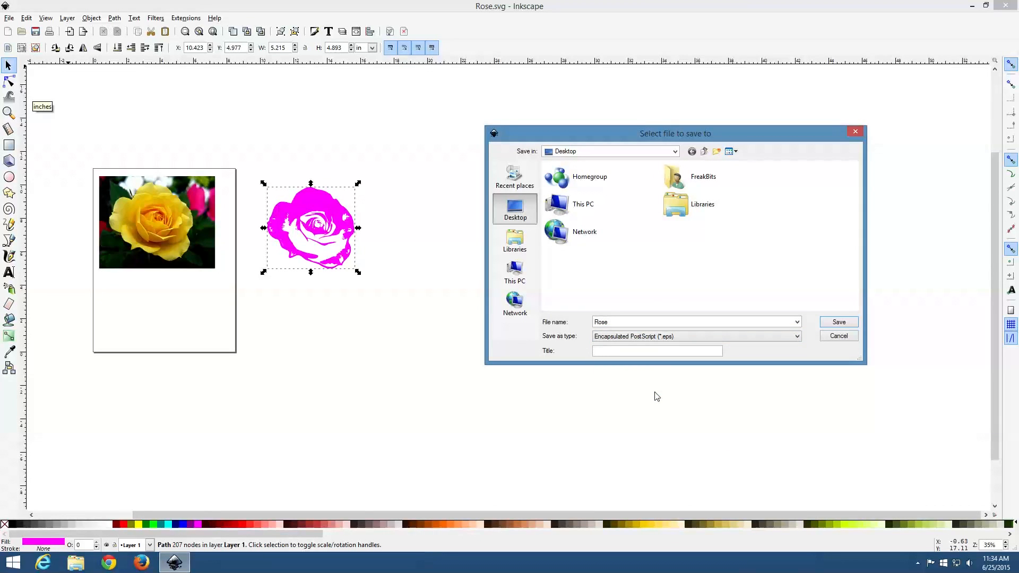
drag(710, 137, 355, 103)
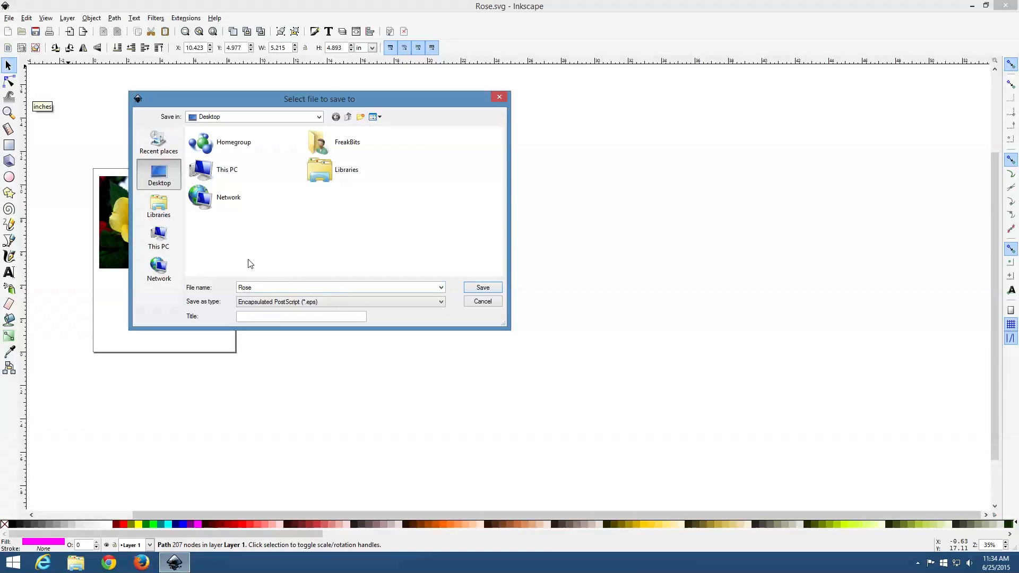
drag(267, 96, 563, 95)
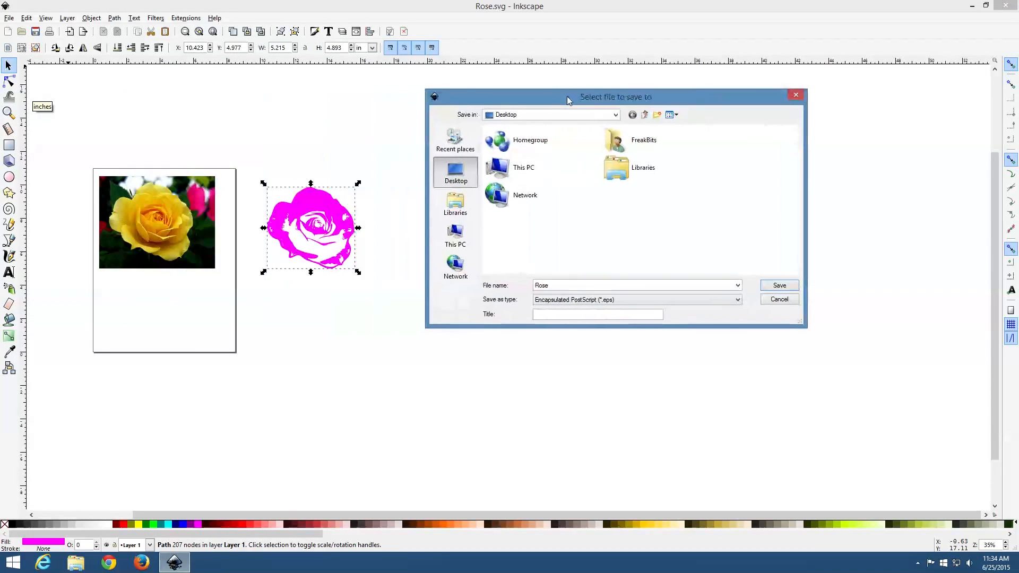
click(780, 286)
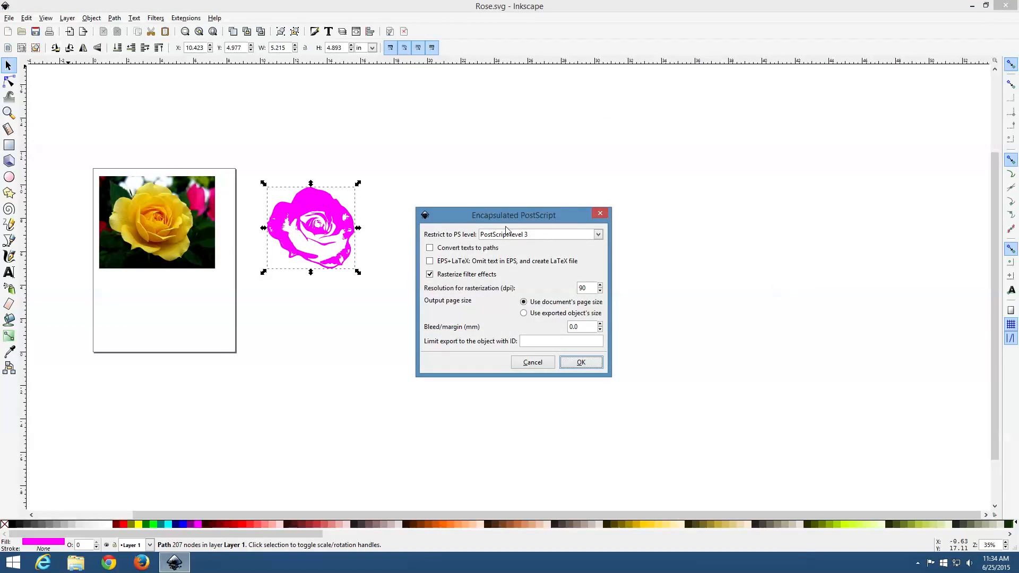
Step: Set the EPS output page size to use the exported object's size and complete the export
drag(504, 218, 493, 115)
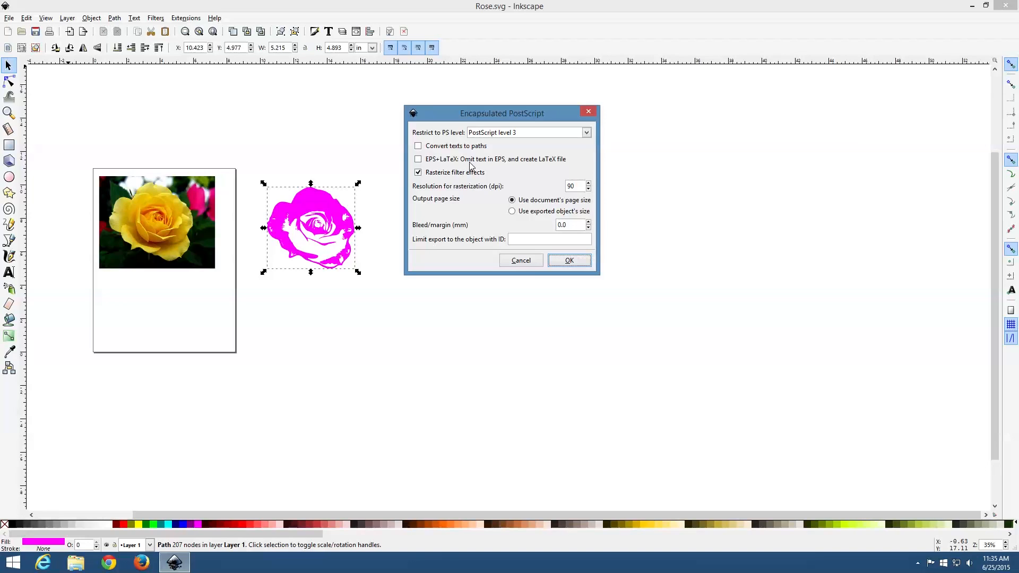
click(535, 212)
click(572, 263)
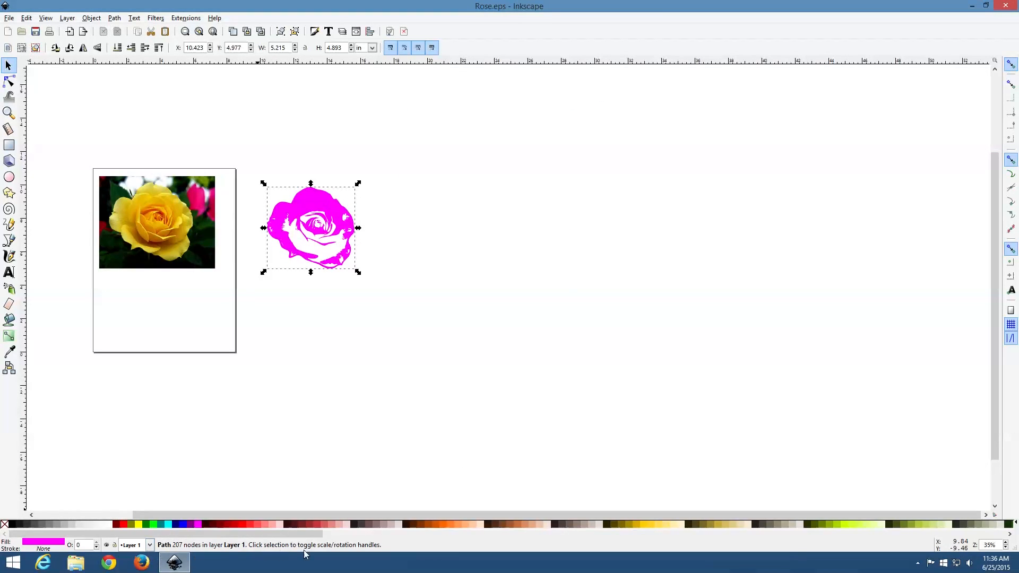
Step: Switch to the Windows desktop and check the file properties of Rose.eps
click(973, 7)
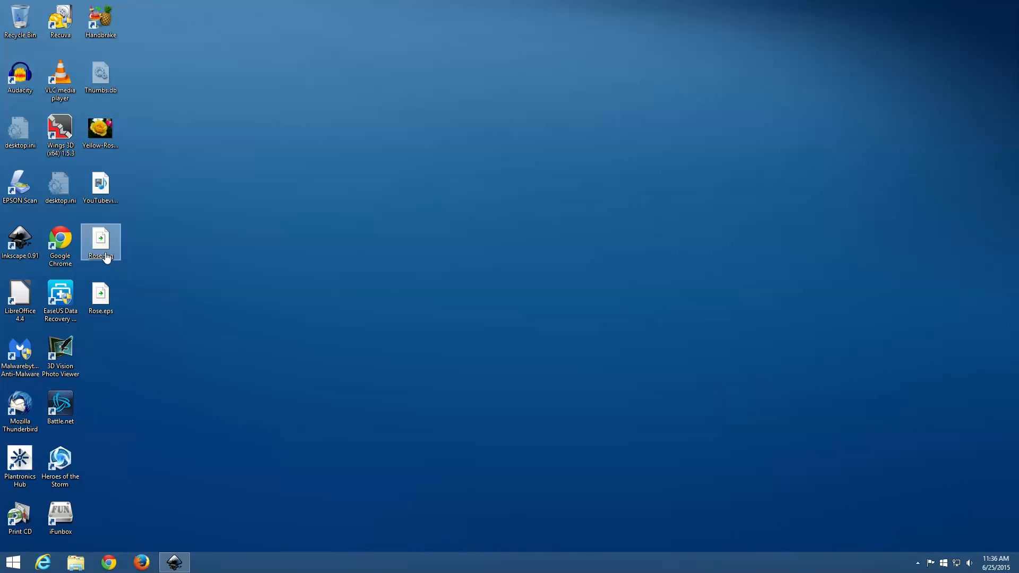
right_click(100, 313)
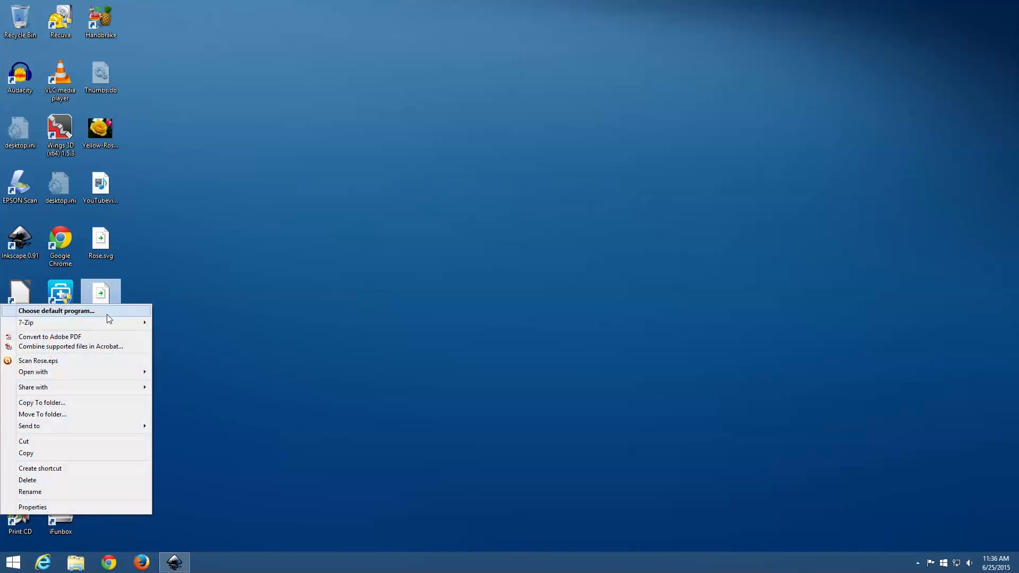
click(120, 507)
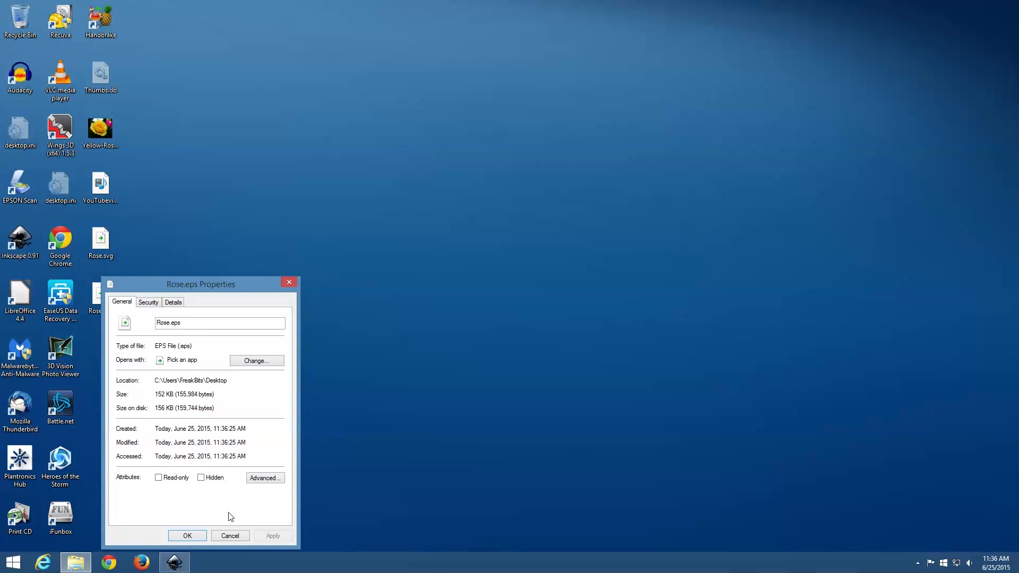
click(194, 533)
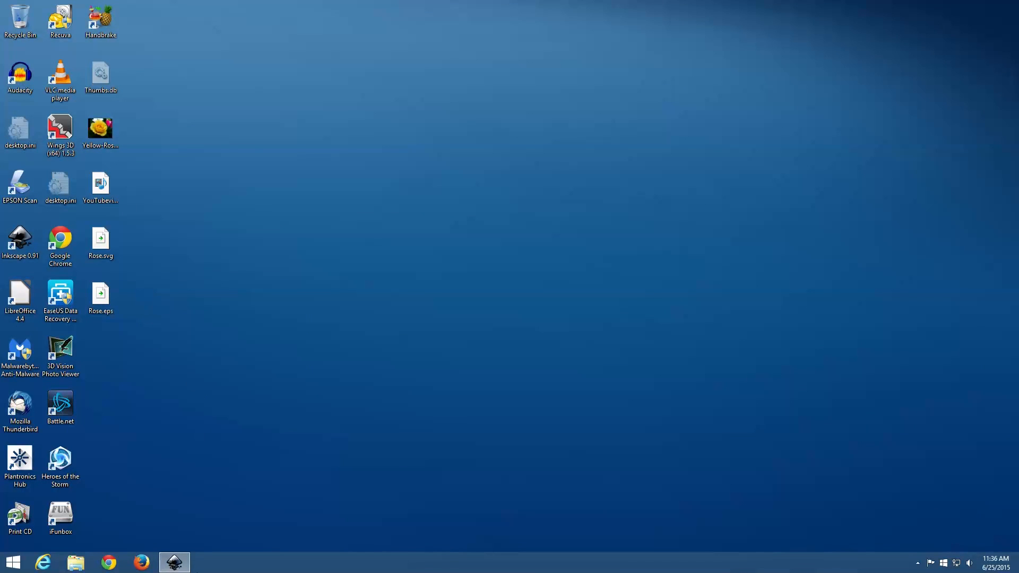
Step: Switch back to Inkscape, enlarge the rose to about 22.5 × 21.1 in and place it clear of the photo page
click(183, 563)
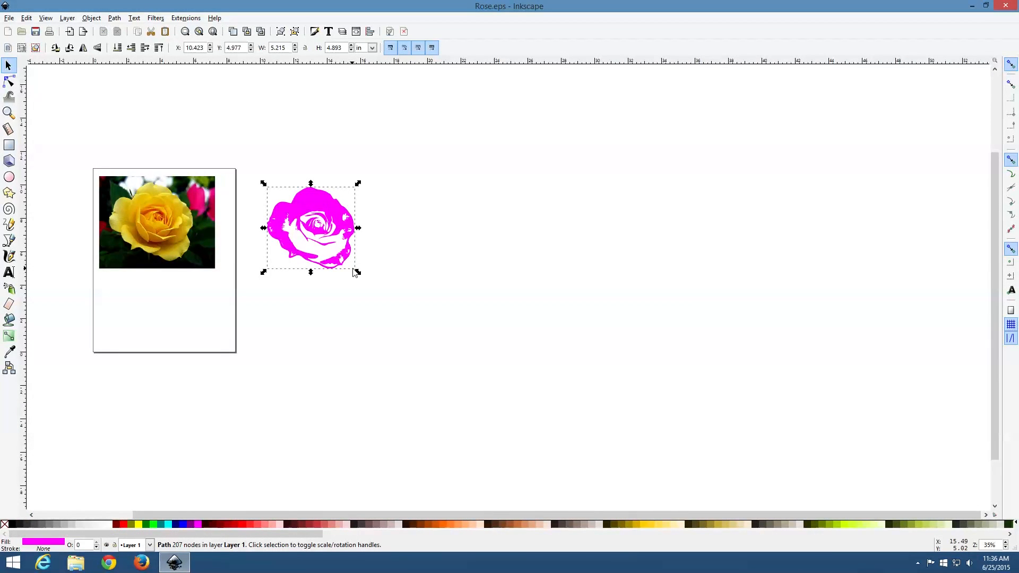
drag(358, 272, 651, 482)
drag(501, 296, 640, 220)
drag(720, 406, 803, 472)
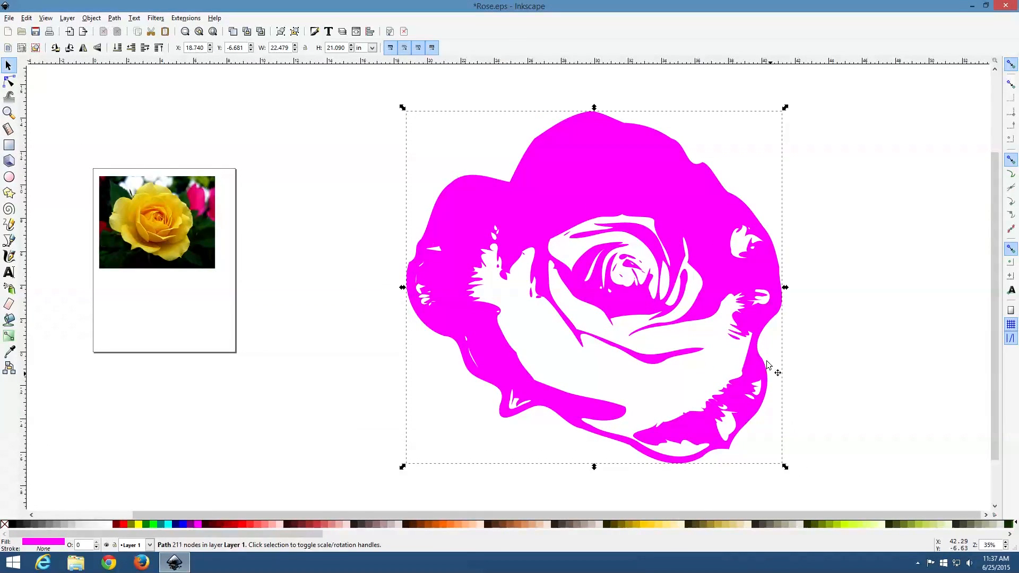